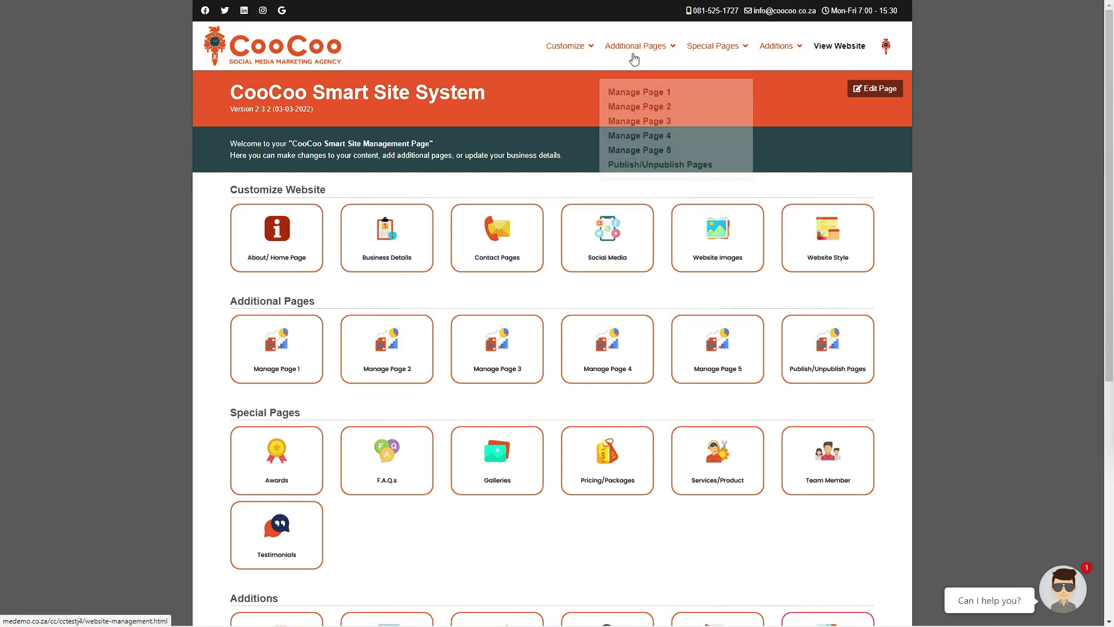
- Look over the Additional Pages and Special Pages menus on the management dashboard
{"action": "mouse_move", "coordinate": [649, 58]}
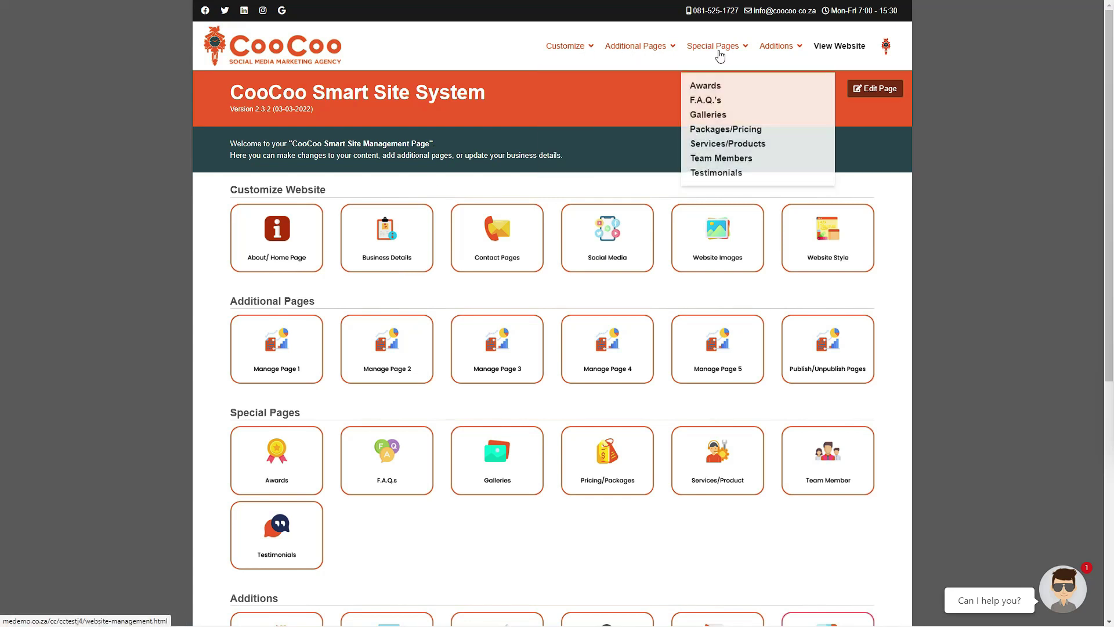
{"action": "mouse_move", "coordinate": [773, 60]}
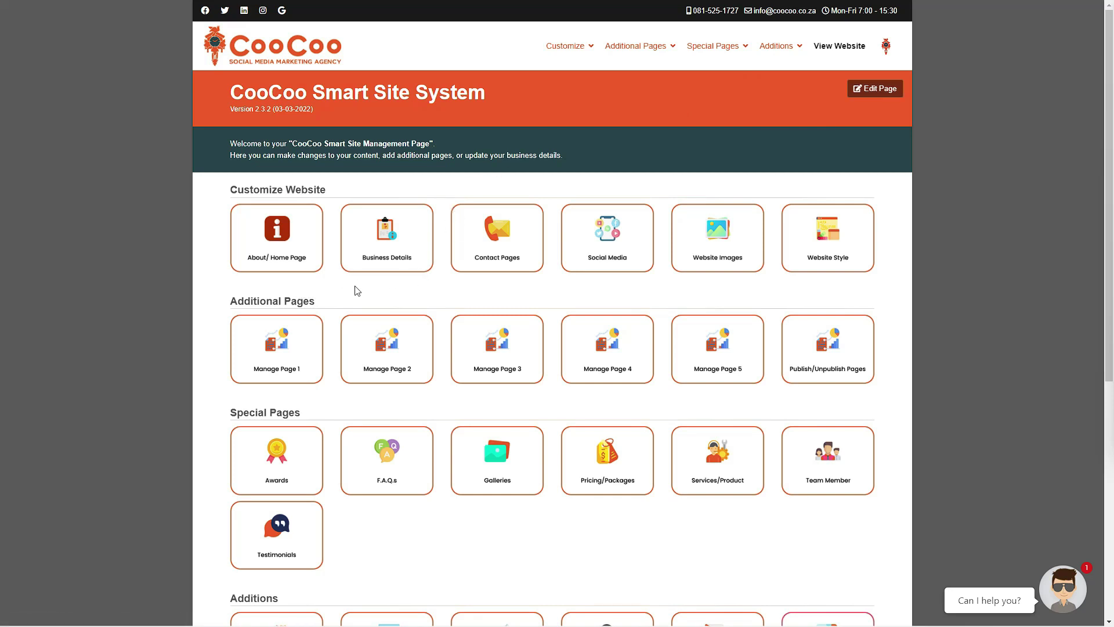
- Open the About/Home Page settings and review the form, leaving Site Layout at Please Select
{"action": "left_click", "coordinate": [311, 267]}
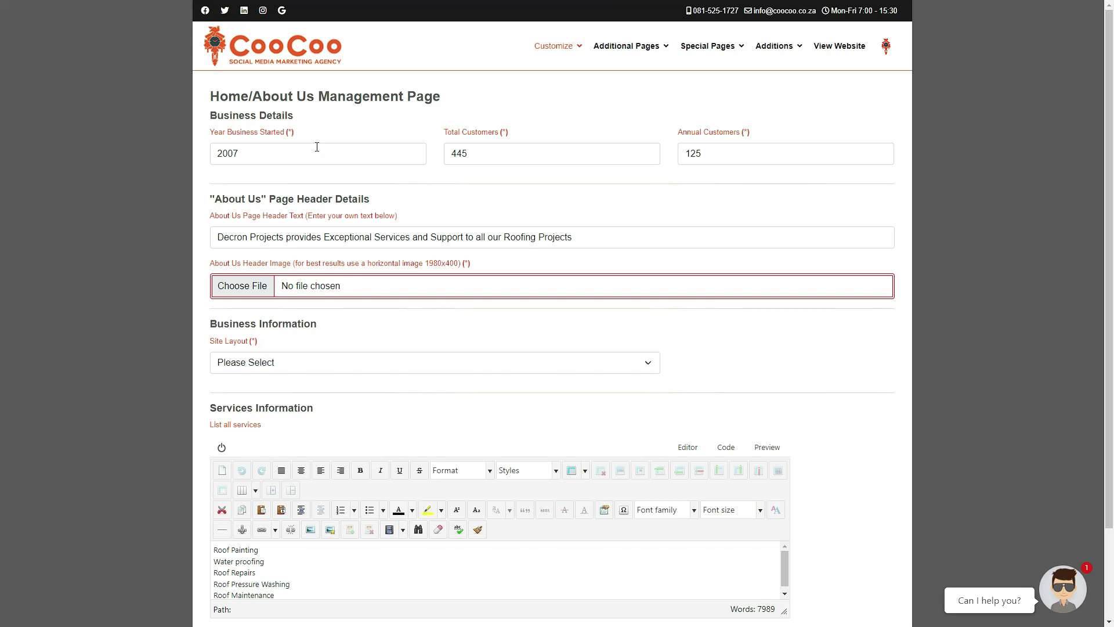
{"action": "left_click", "coordinate": [335, 236]}
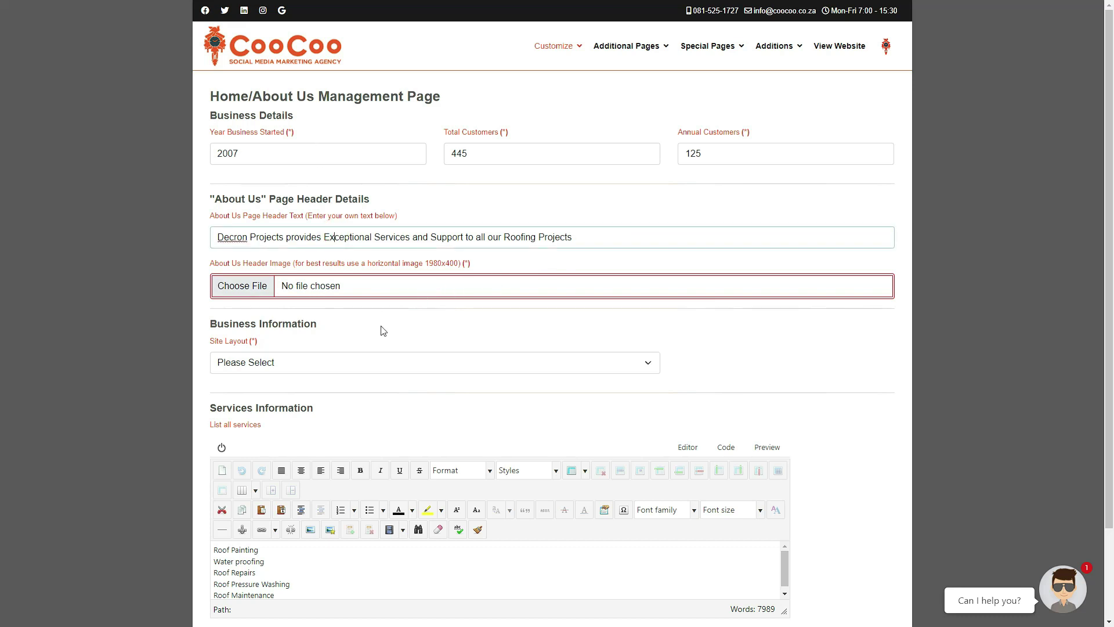
{"action": "left_click", "coordinate": [381, 363]}
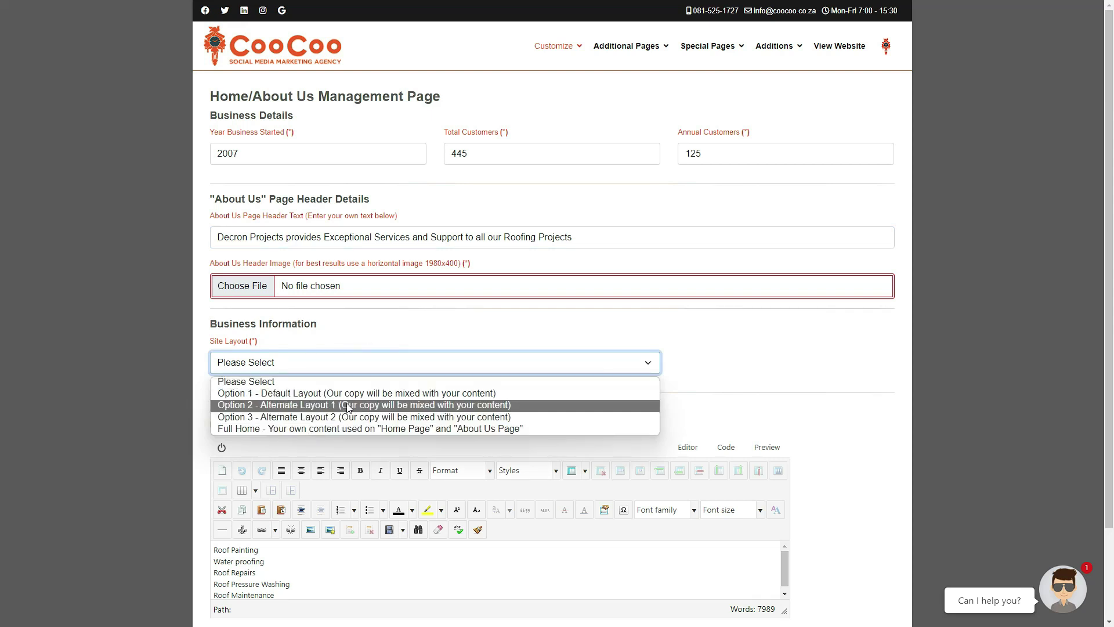
{"action": "left_click", "coordinate": [352, 385]}
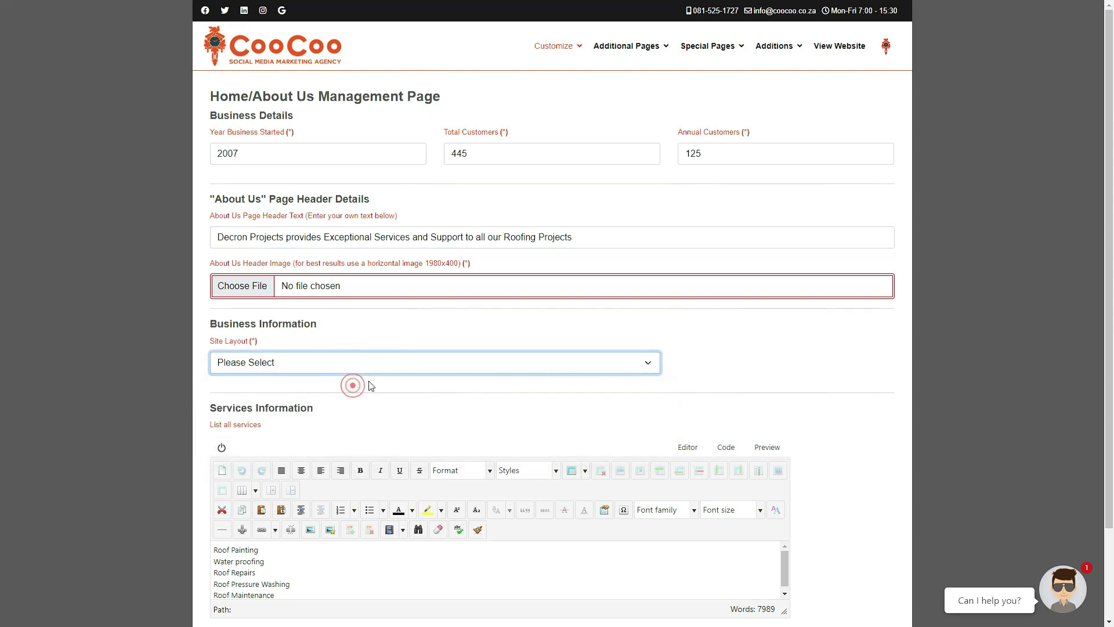
{"action": "left_click", "coordinate": [425, 333]}
{"action": "scroll", "coordinate": [425, 335], "scroll_direction": "down", "scroll_amount": 2}
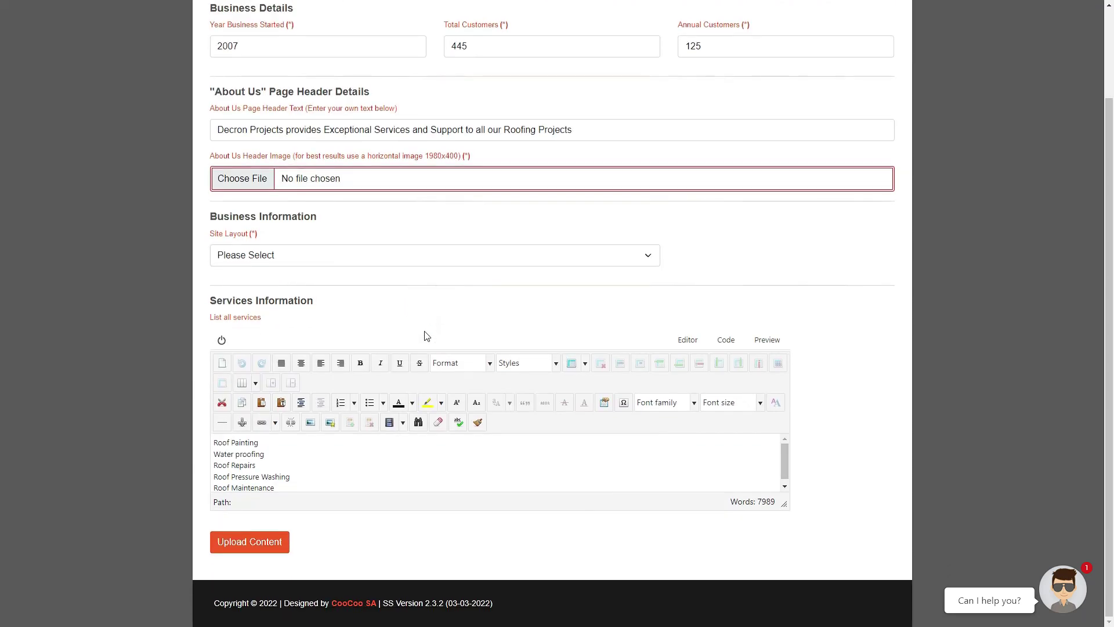
{"action": "scroll", "coordinate": [425, 335], "scroll_direction": "up", "scroll_amount": 2}
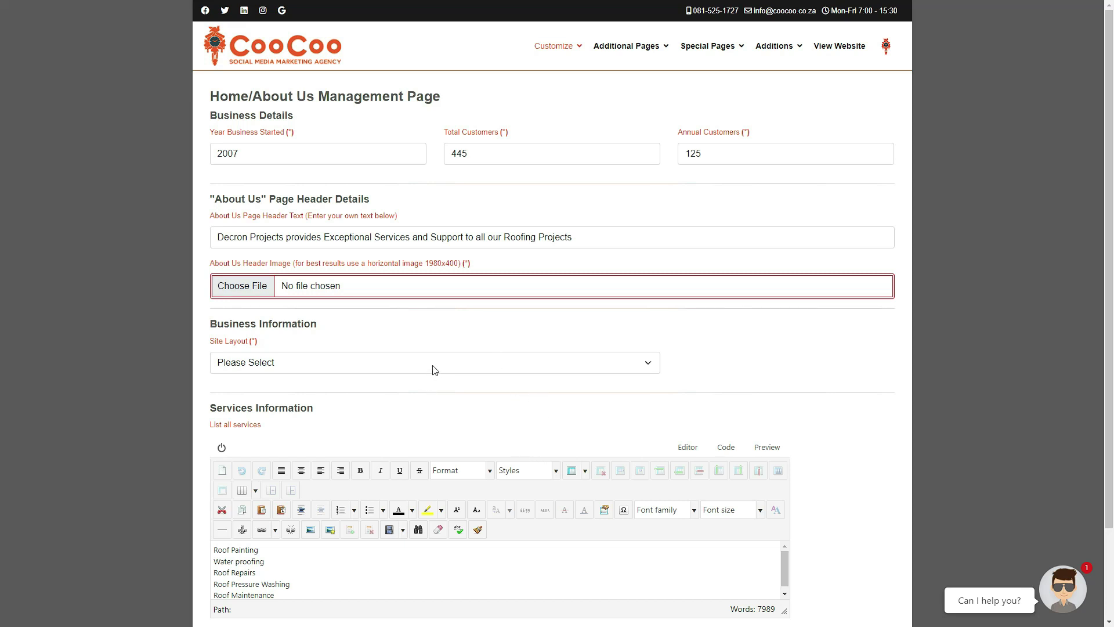
- Add a new line 'and even' below Roof Maintenance in the Services Information list
{"action": "scroll", "coordinate": [435, 370], "scroll_direction": "down", "scroll_amount": 3}
{"action": "left_click_drag", "start_coordinate": [332, 305], "coordinate": [210, 304]}
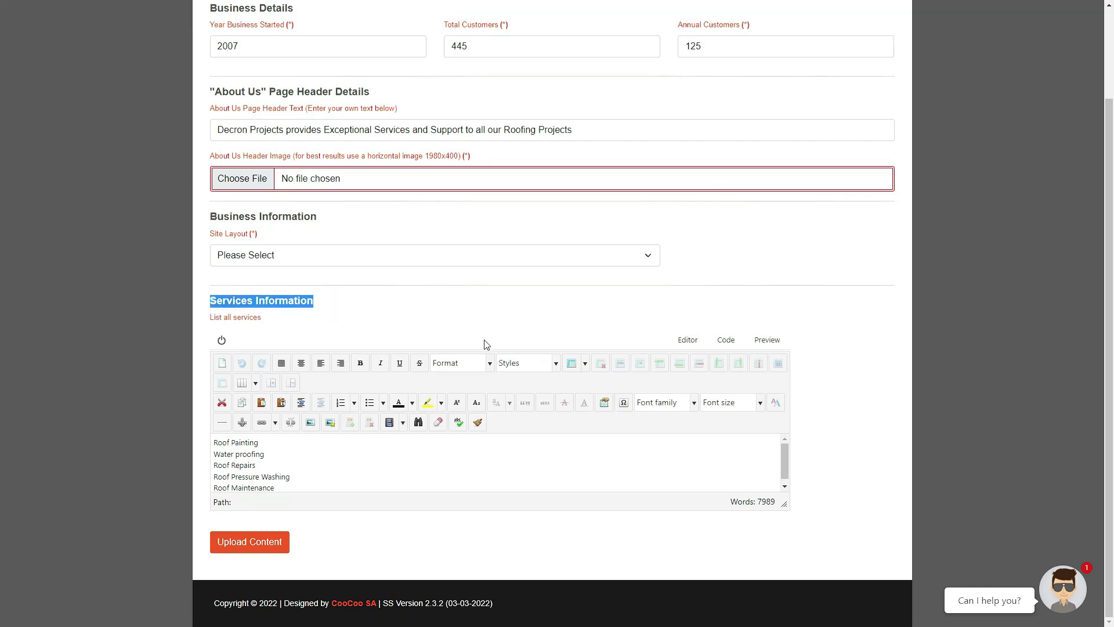
{"action": "left_click", "coordinate": [459, 320]}
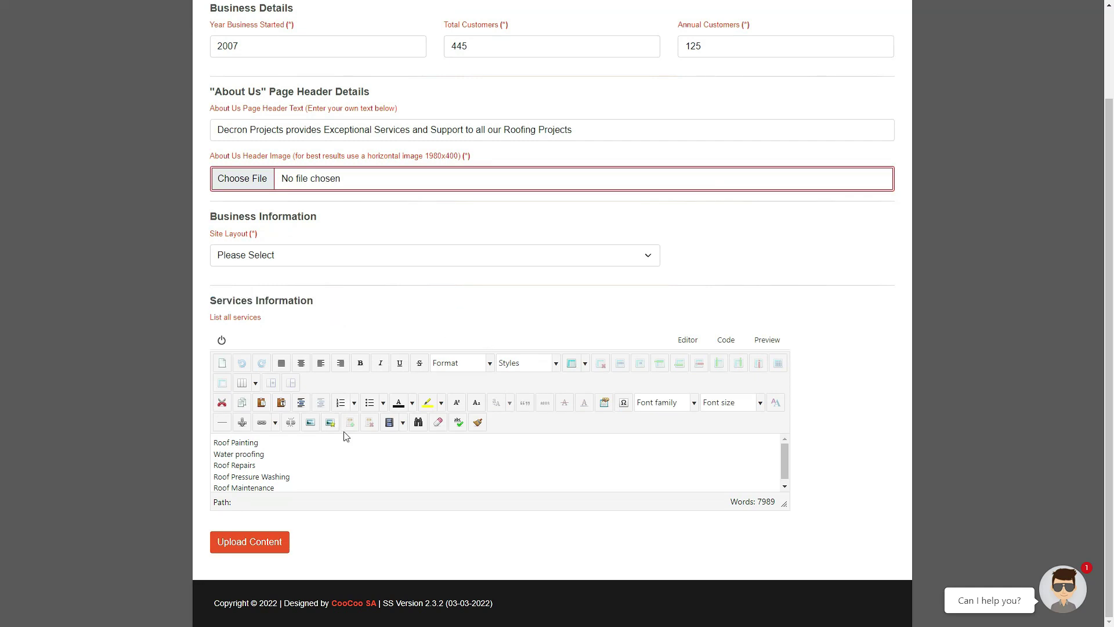
{"action": "scroll", "coordinate": [348, 449], "scroll_direction": "down", "scroll_amount": 1}
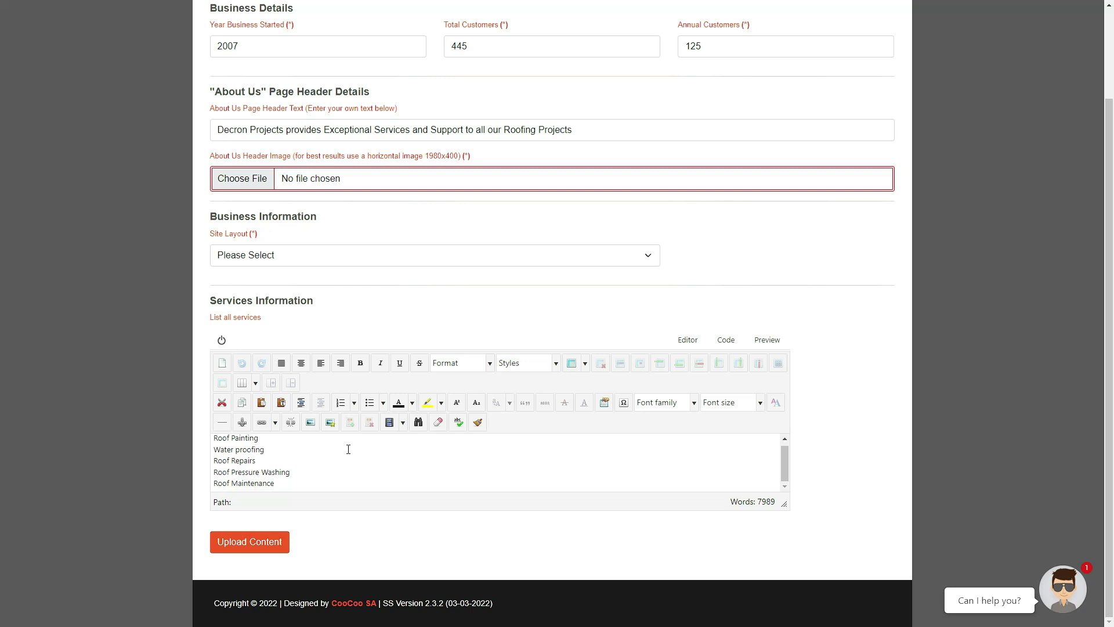
{"action": "left_click", "coordinate": [300, 481]}
{"action": "scroll", "coordinate": [300, 481], "scroll_direction": "down", "scroll_amount": 1}
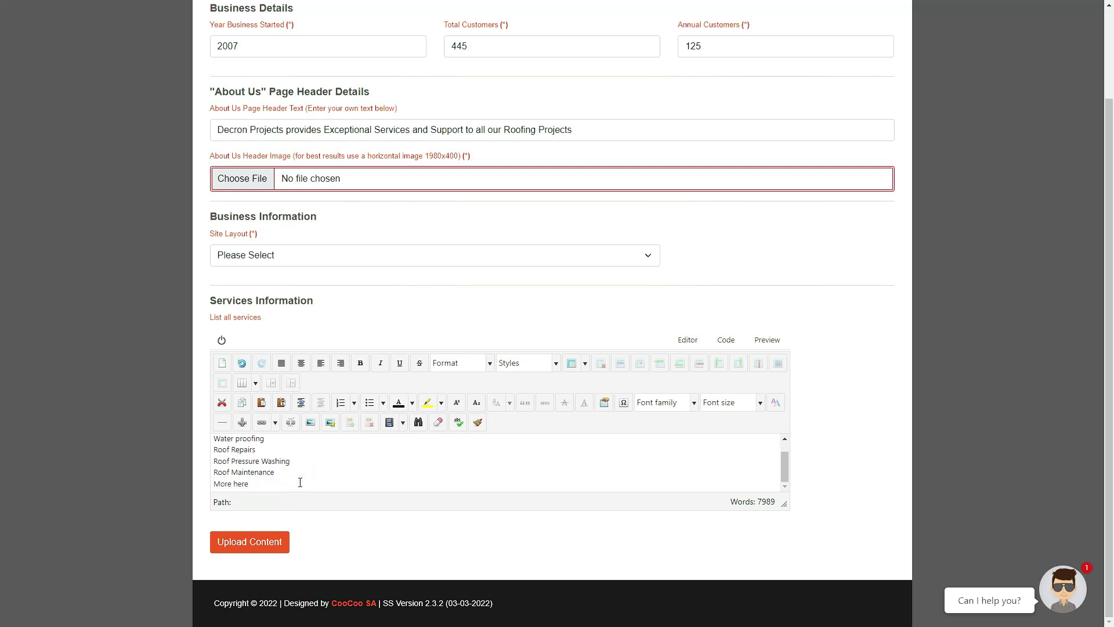
{"action": "key", "text": "Return"}
{"action": "type", "text": "and even"}
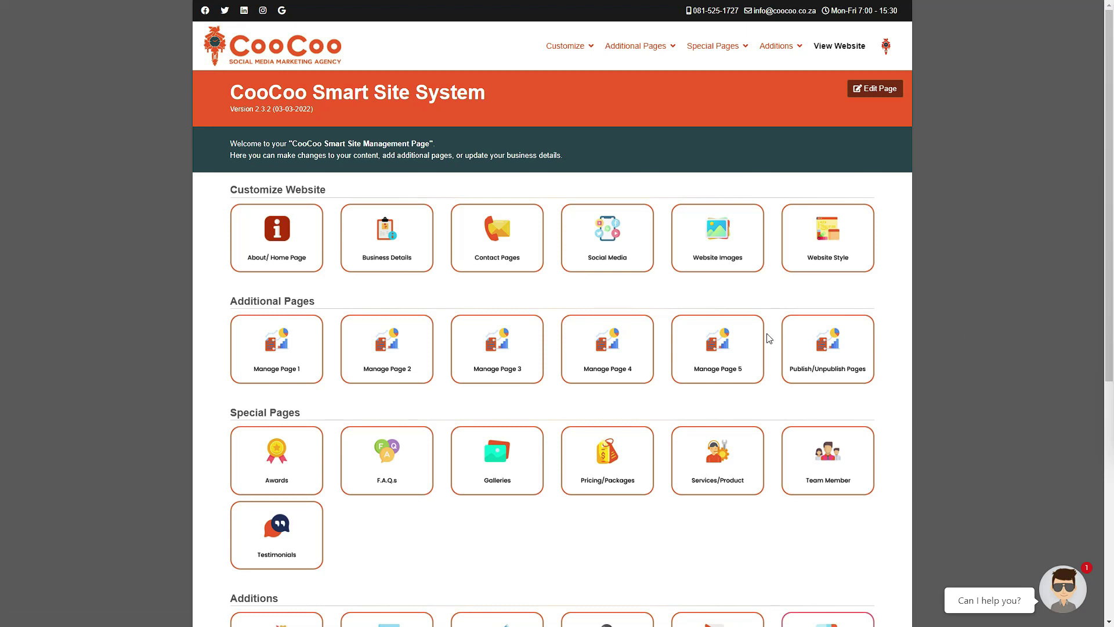
- Open Business Details and answer Yes to changing the main service
{"action": "left_click", "coordinate": [405, 267]}
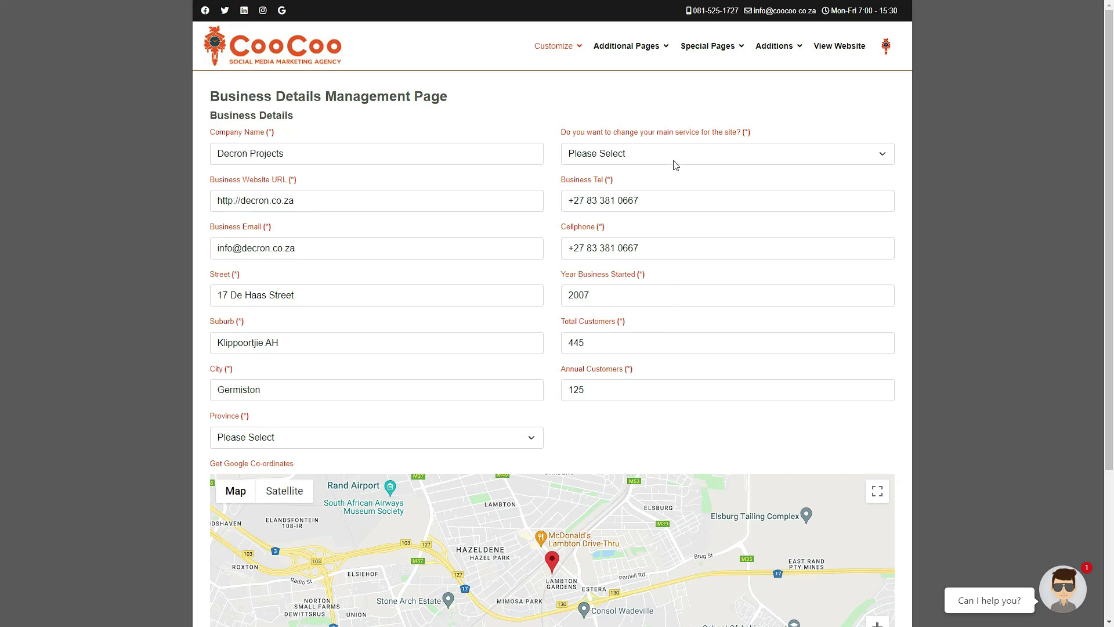
{"action": "mouse_move", "coordinate": [638, 132]}
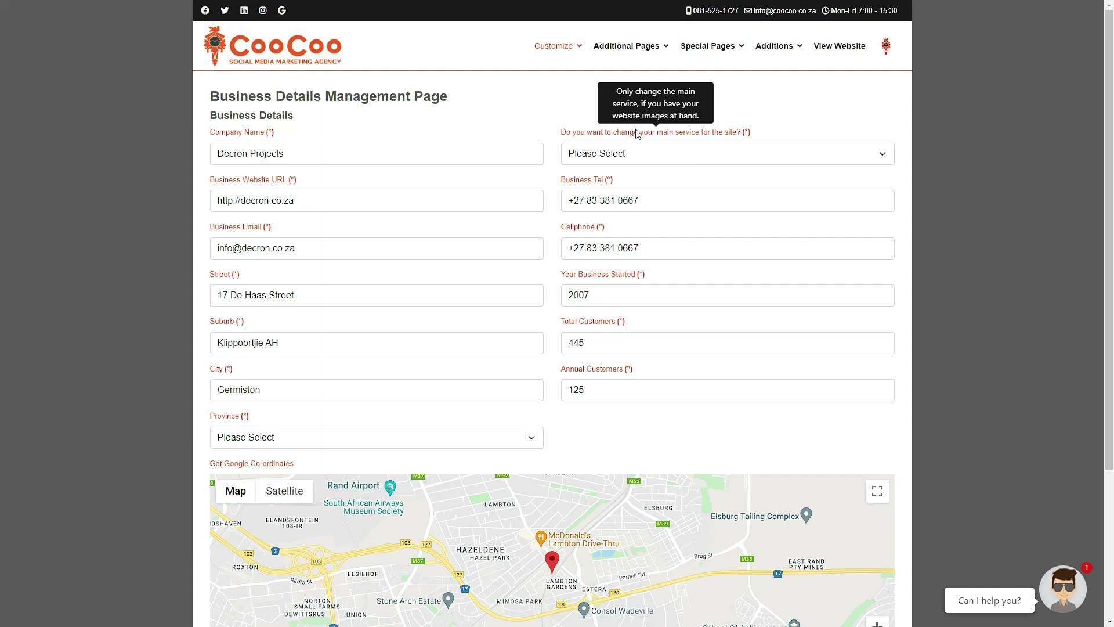
{"action": "left_click", "coordinate": [639, 150]}
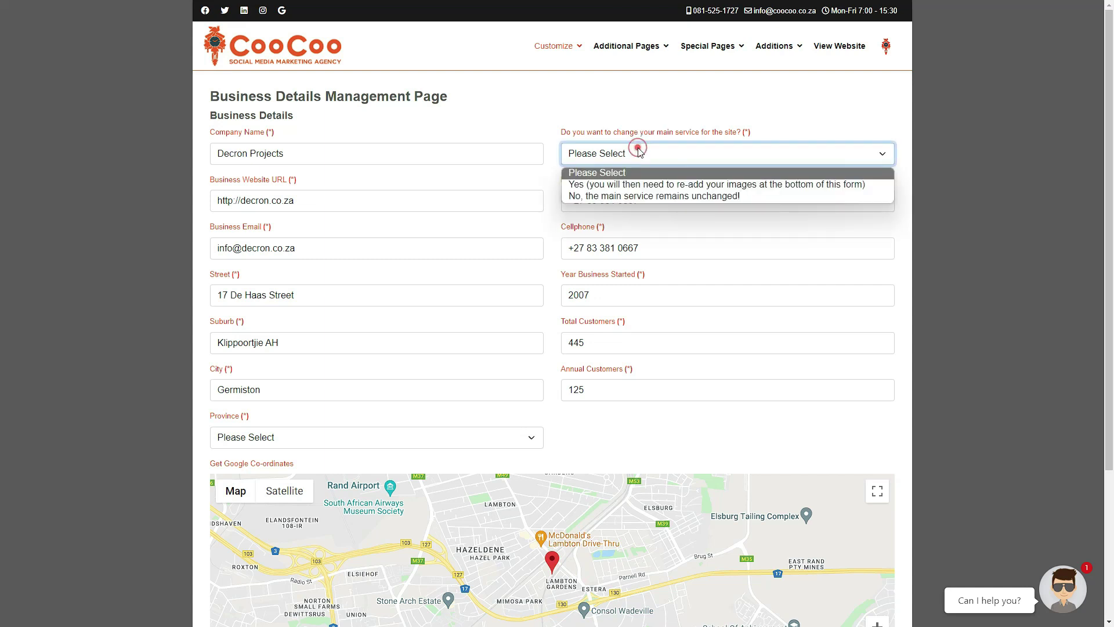
{"action": "left_click", "coordinate": [629, 185]}
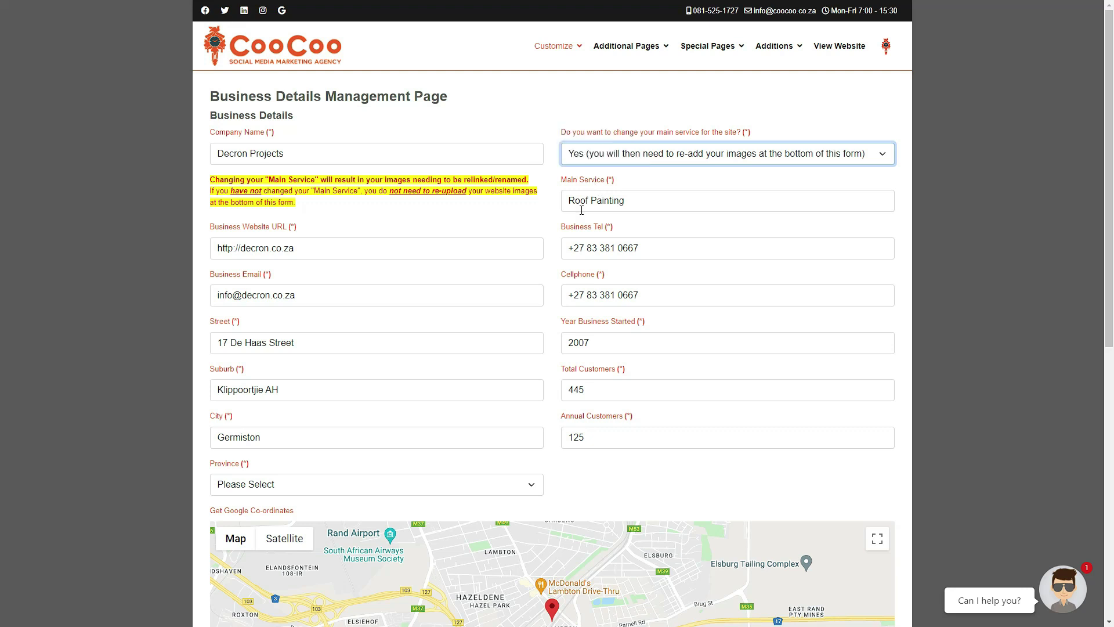
{"action": "scroll", "coordinate": [556, 225], "scroll_direction": "down", "scroll_amount": 8}
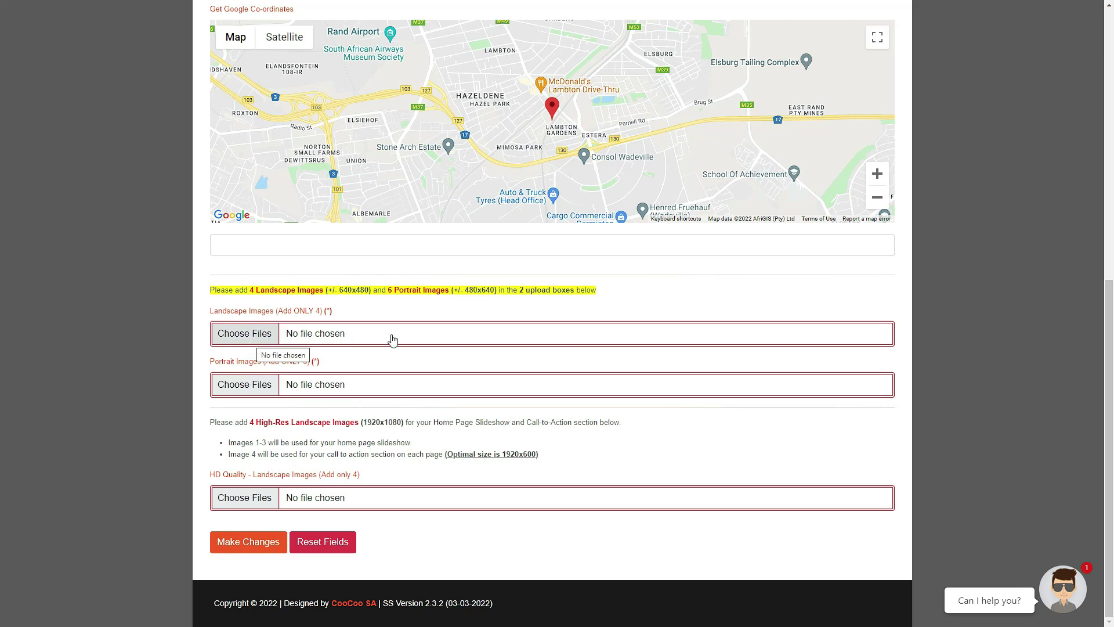
{"action": "scroll", "coordinate": [673, 303], "scroll_direction": "up", "scroll_amount": 9}
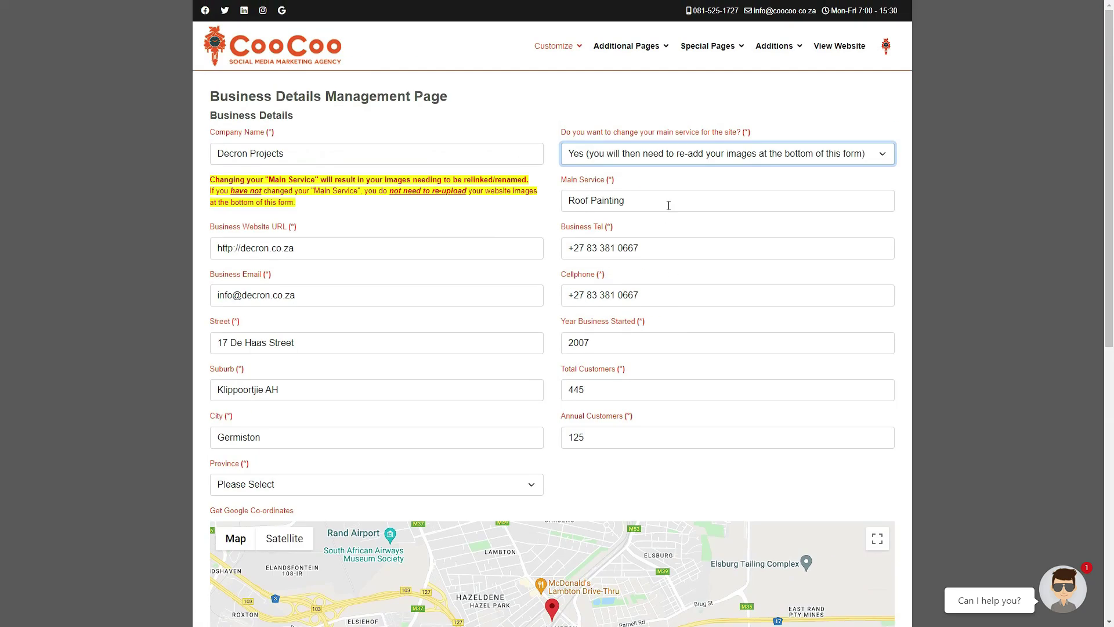
{"action": "left_click", "coordinate": [684, 156]}
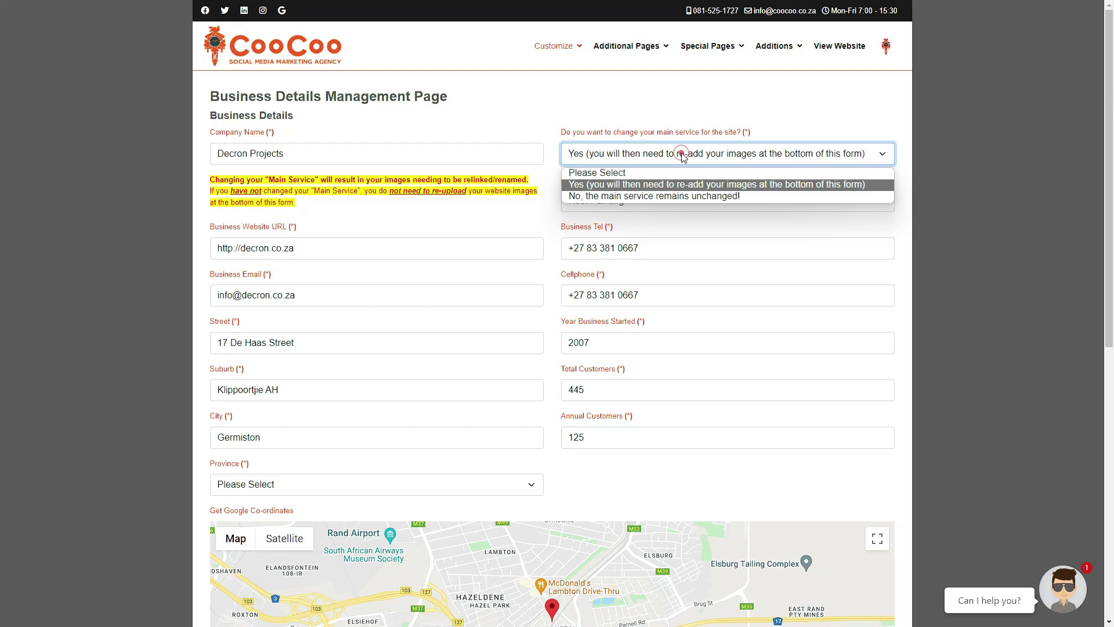
- Keep the main service unchanged, set Province to Gauteng, and pin the map at -26.25044,28.18984
{"action": "left_click", "coordinate": [645, 194]}
{"action": "scroll", "coordinate": [645, 193], "scroll_direction": "down", "scroll_amount": 4}
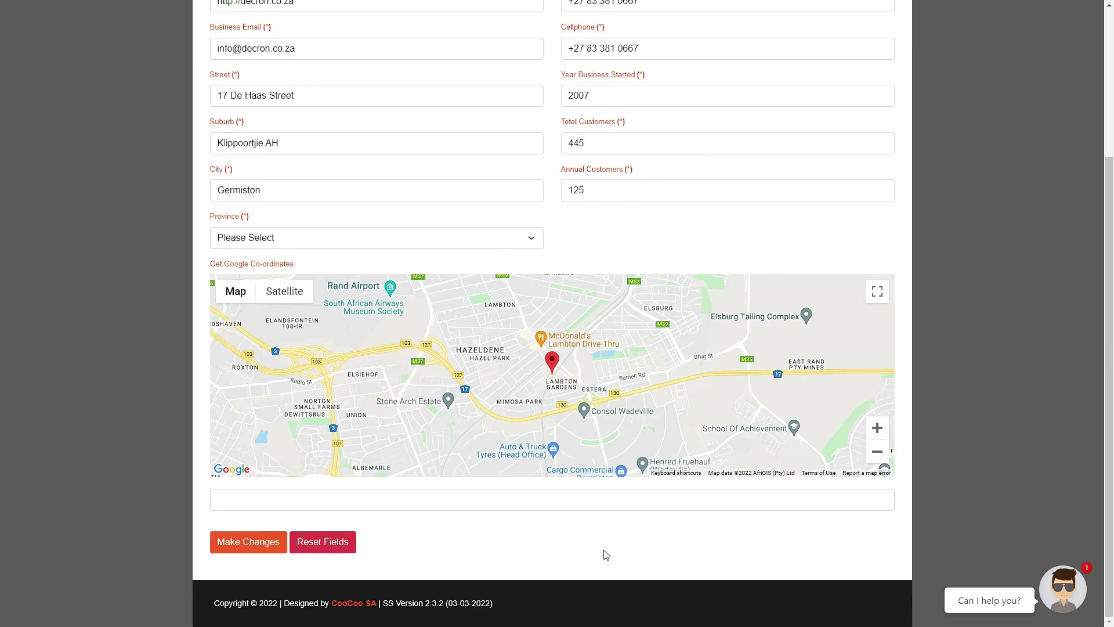
{"action": "scroll", "coordinate": [540, 522], "scroll_direction": "up", "scroll_amount": 4}
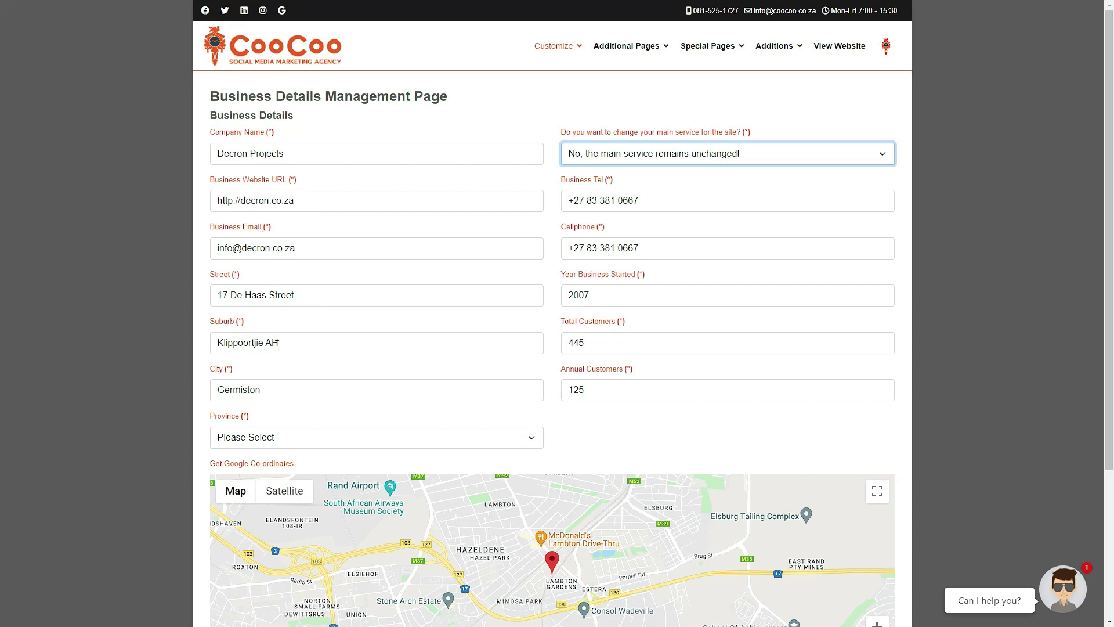
{"action": "left_click", "coordinate": [278, 438]}
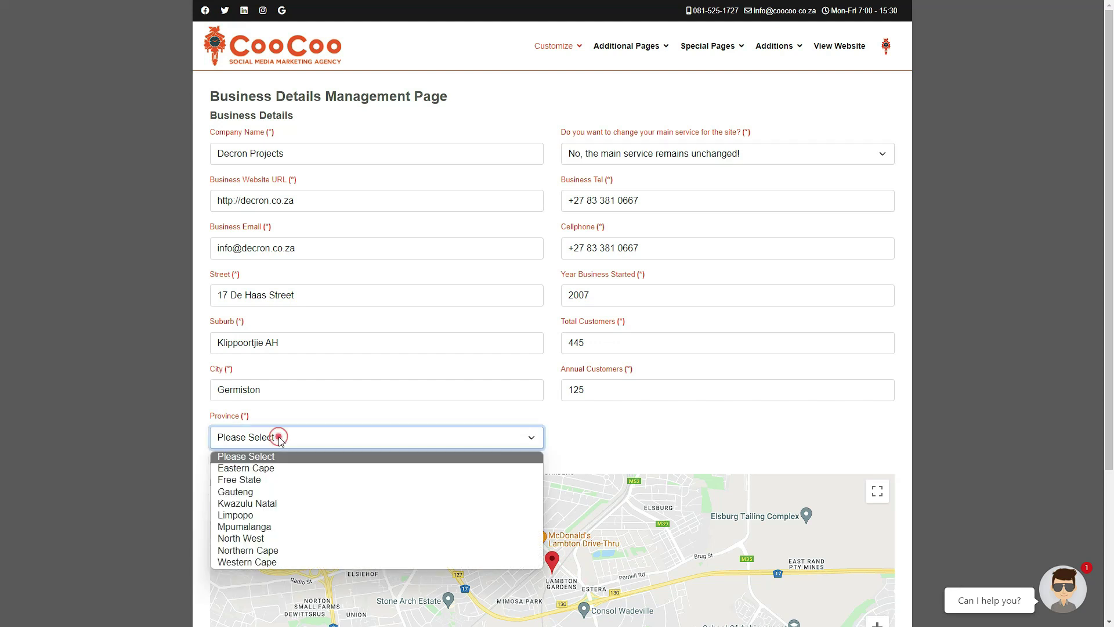
{"action": "left_click", "coordinate": [263, 490]}
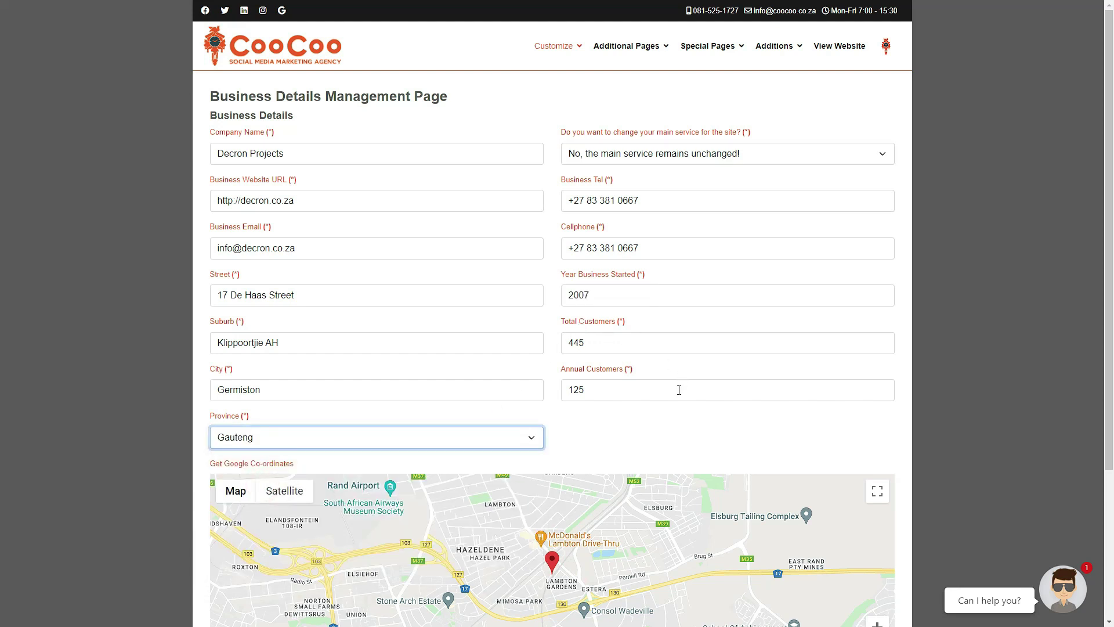
{"action": "scroll", "coordinate": [679, 390], "scroll_direction": "down", "scroll_amount": 3}
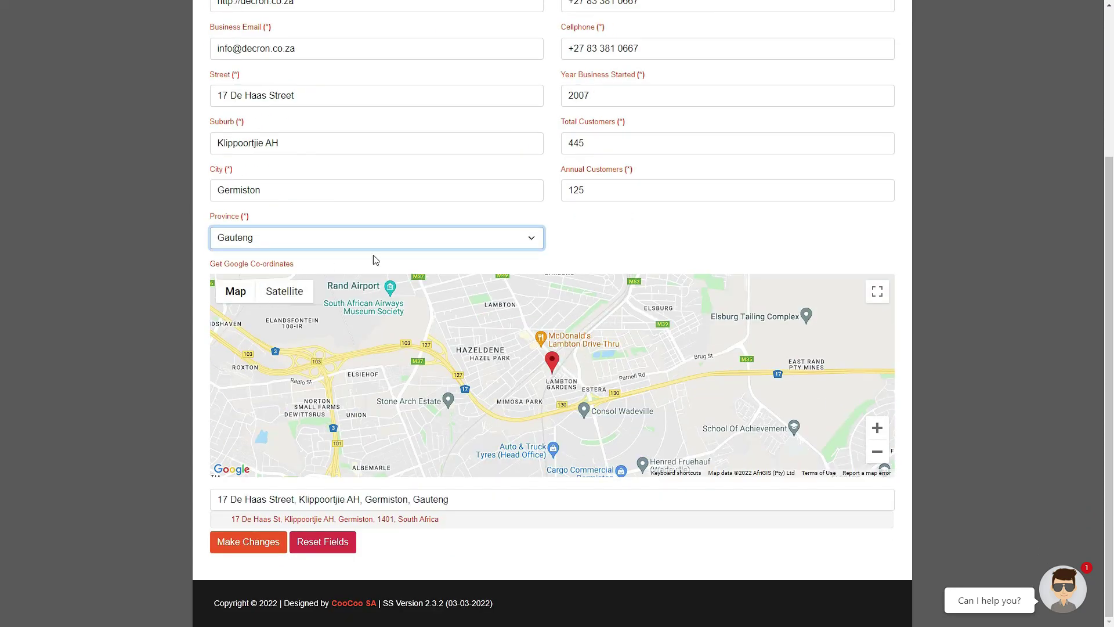
{"action": "left_click", "coordinate": [625, 226]}
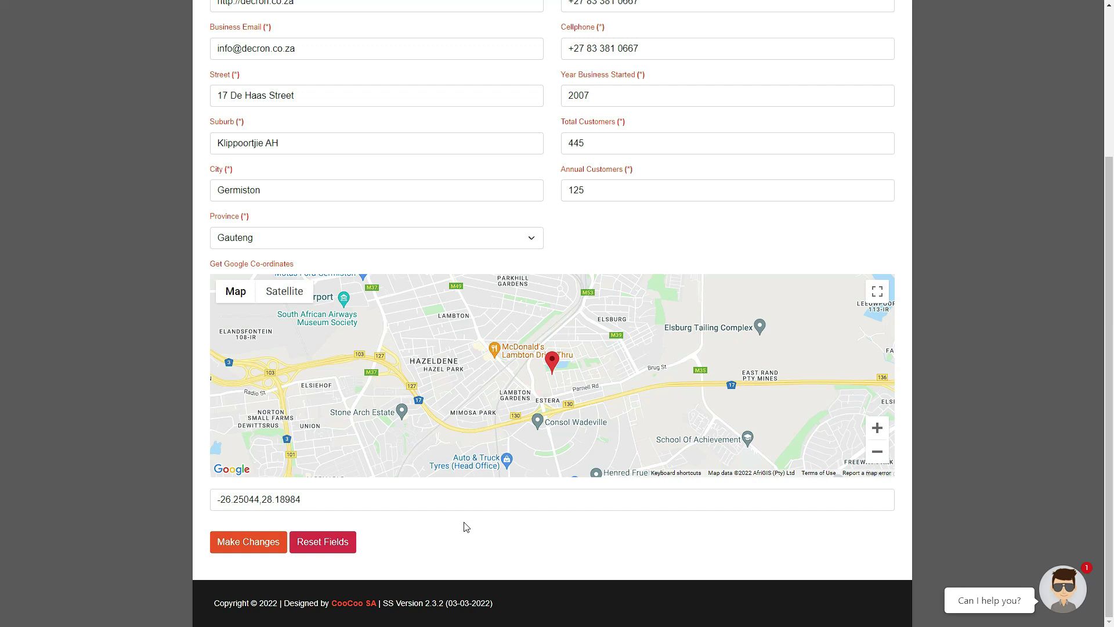
- Switch the main-service option to Yes and back to 'No, the main service remains unchanged!'
{"action": "scroll", "coordinate": [466, 527], "scroll_direction": "up", "scroll_amount": 4}
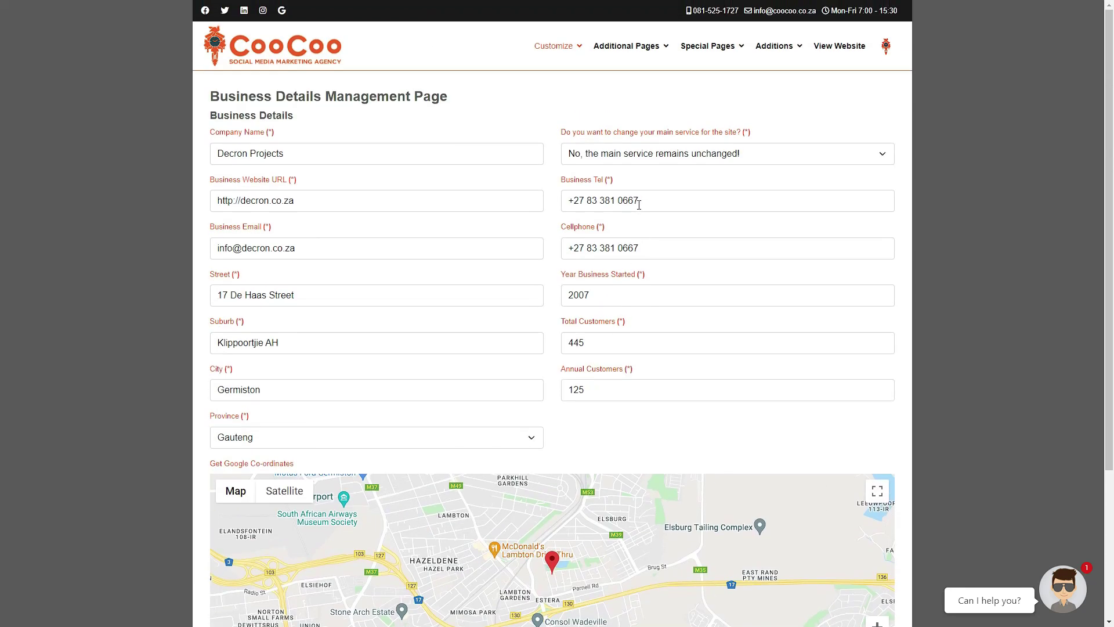
{"action": "left_click", "coordinate": [645, 155]}
{"action": "left_click", "coordinate": [634, 180]}
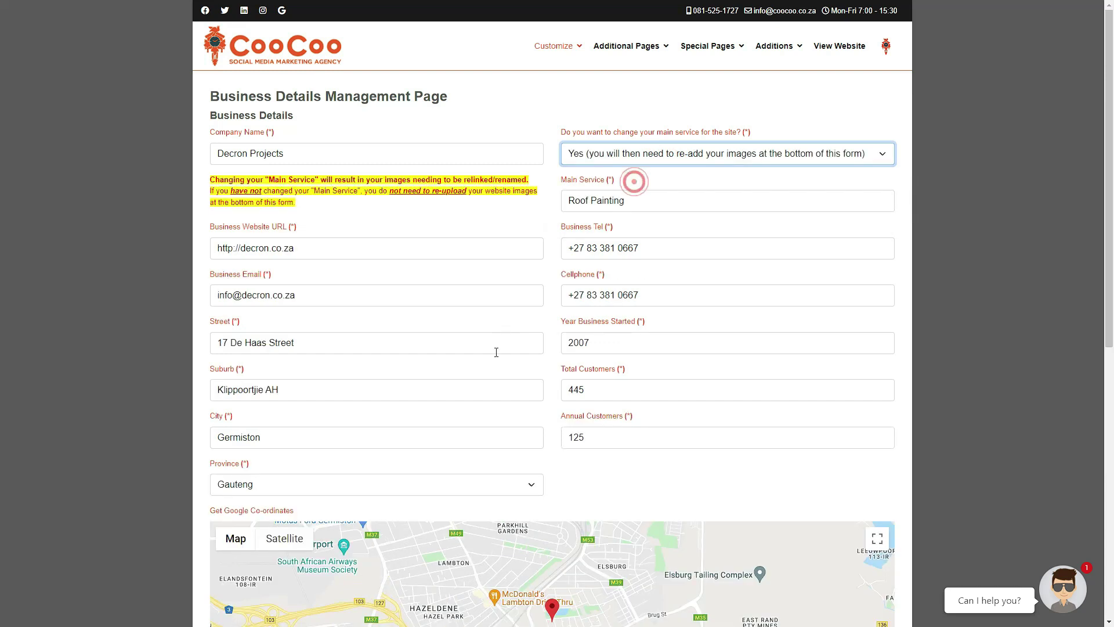
{"action": "scroll", "coordinate": [474, 454], "scroll_direction": "down", "scroll_amount": 9}
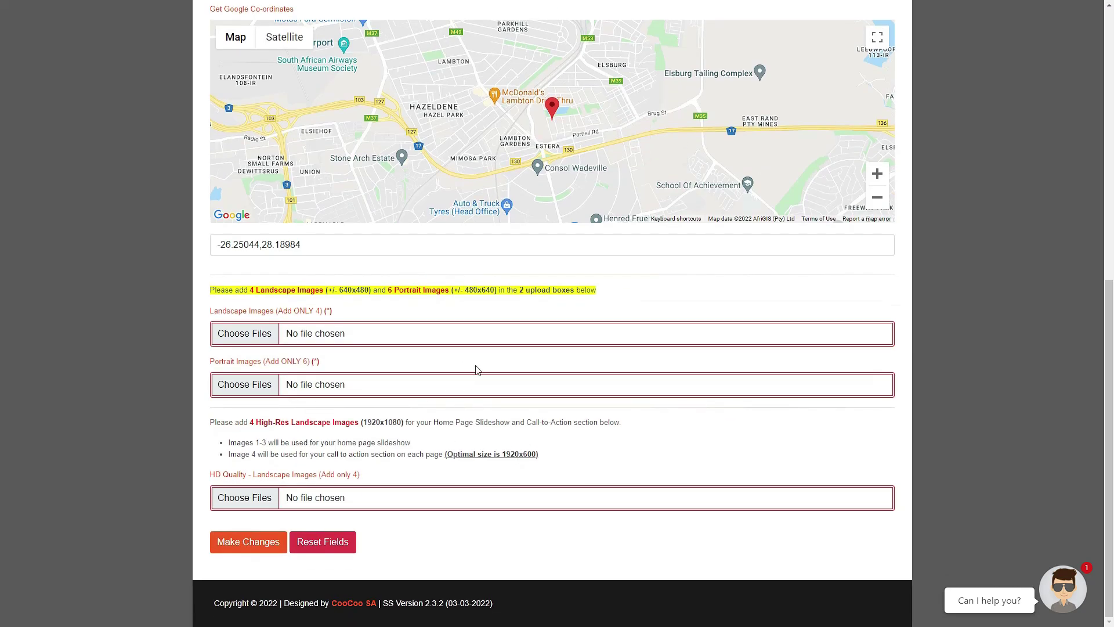
{"action": "scroll", "coordinate": [585, 389], "scroll_direction": "up", "scroll_amount": 9}
{"action": "scroll", "coordinate": [584, 389], "scroll_direction": "up", "scroll_amount": 2}
{"action": "left_click", "coordinate": [653, 157]}
{"action": "left_click", "coordinate": [637, 196]}
{"action": "scroll", "coordinate": [512, 499], "scroll_direction": "down", "scroll_amount": 4}
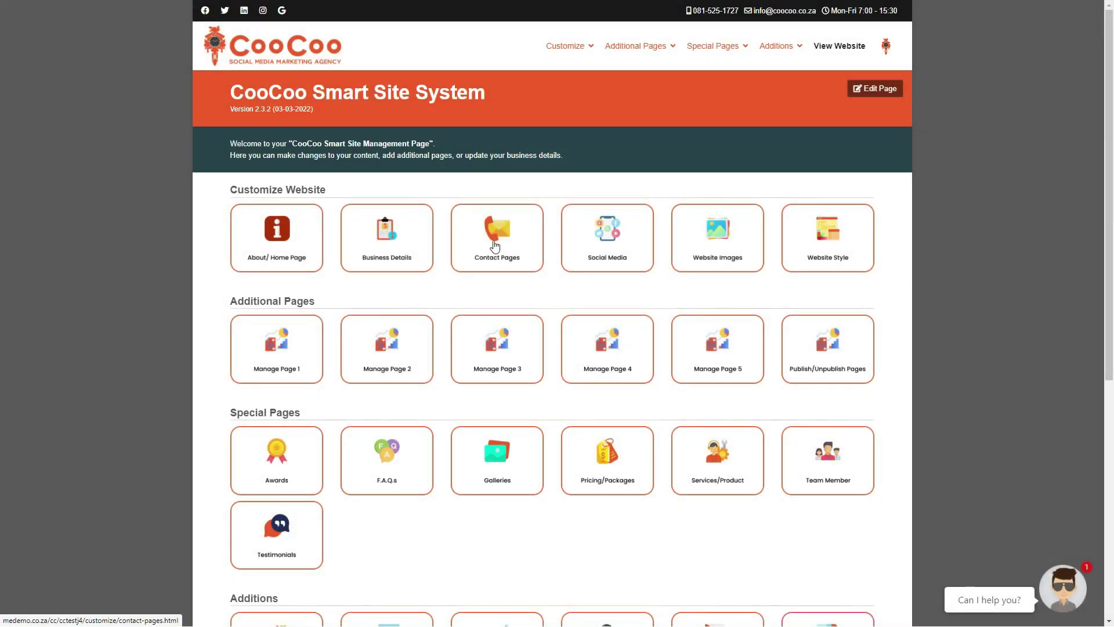
- Open Contact Pages management and choose Add/Manage Contact Pages
{"action": "mouse_move", "coordinate": [566, 47]}
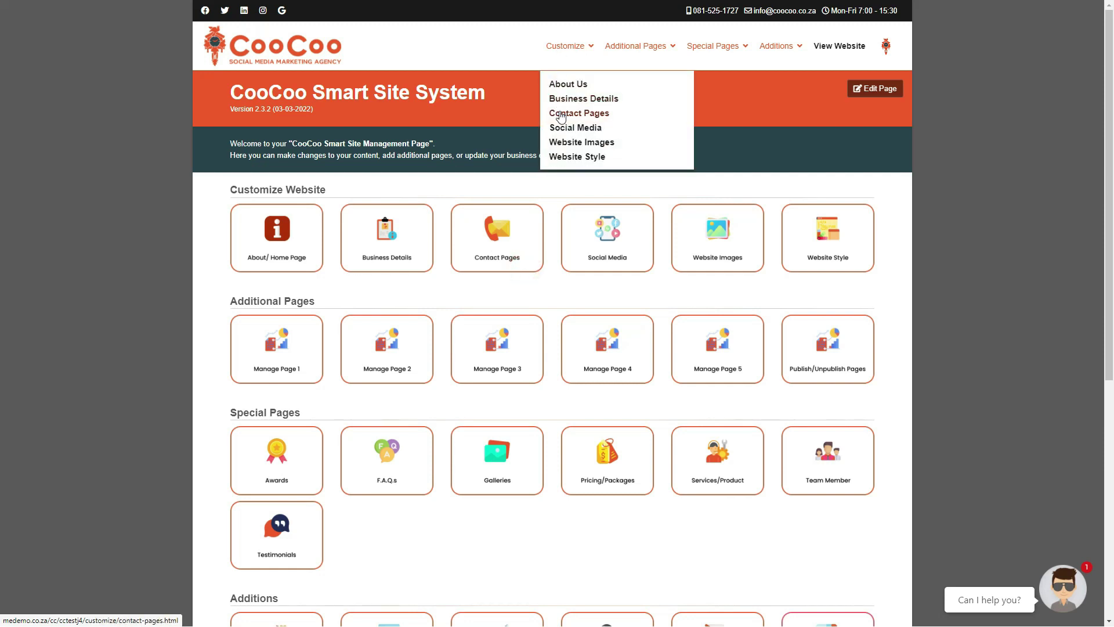
{"action": "left_click", "coordinate": [525, 223]}
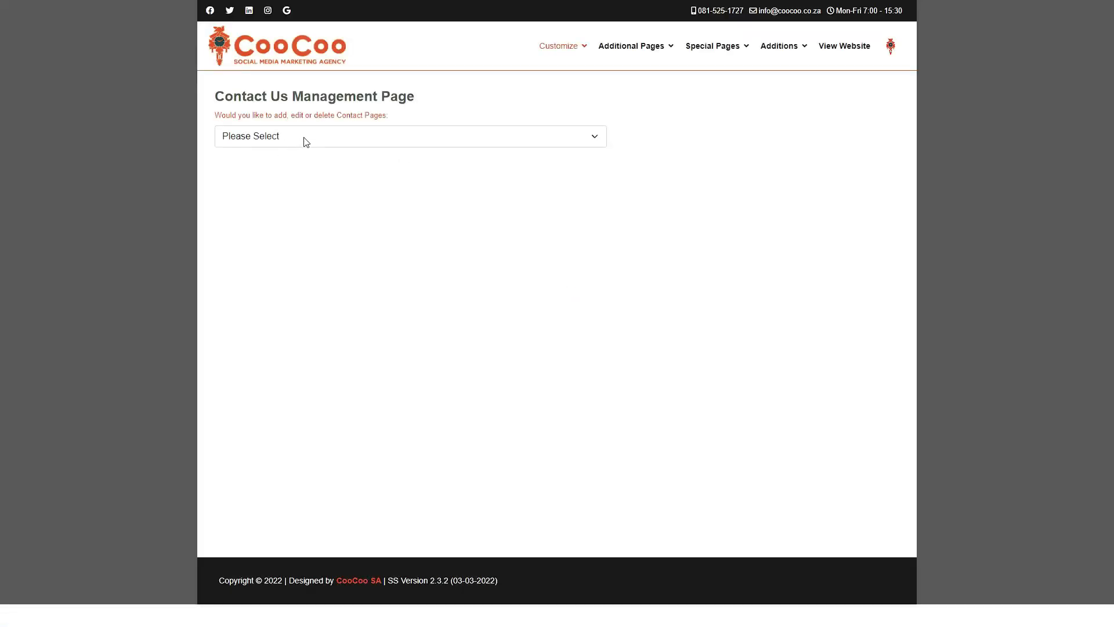
{"action": "left_click", "coordinate": [595, 138]}
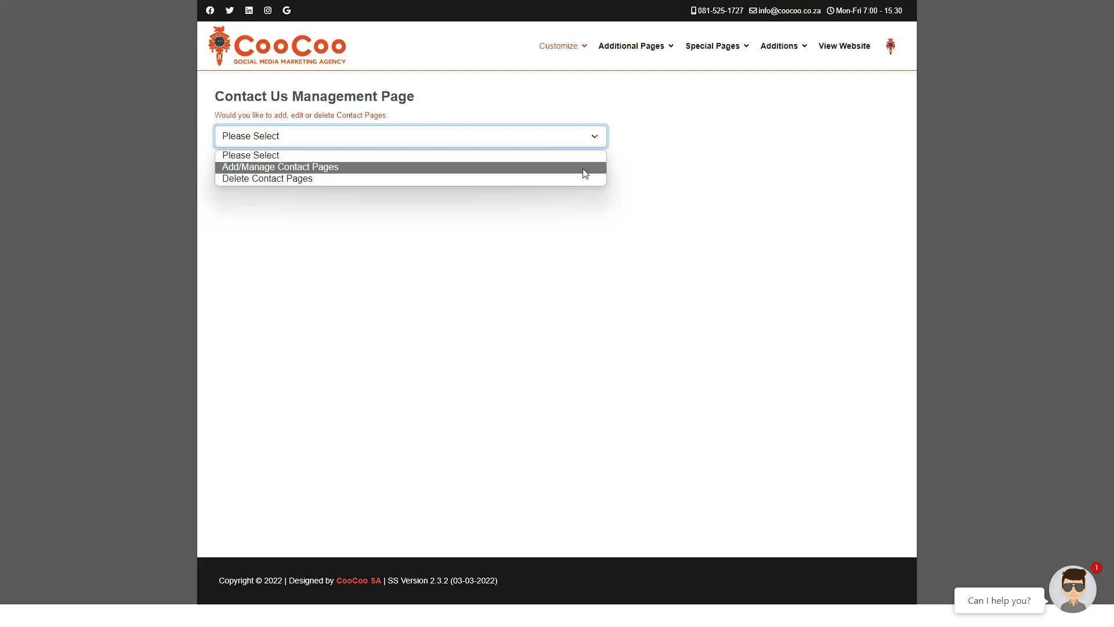
{"action": "left_click", "coordinate": [585, 168]}
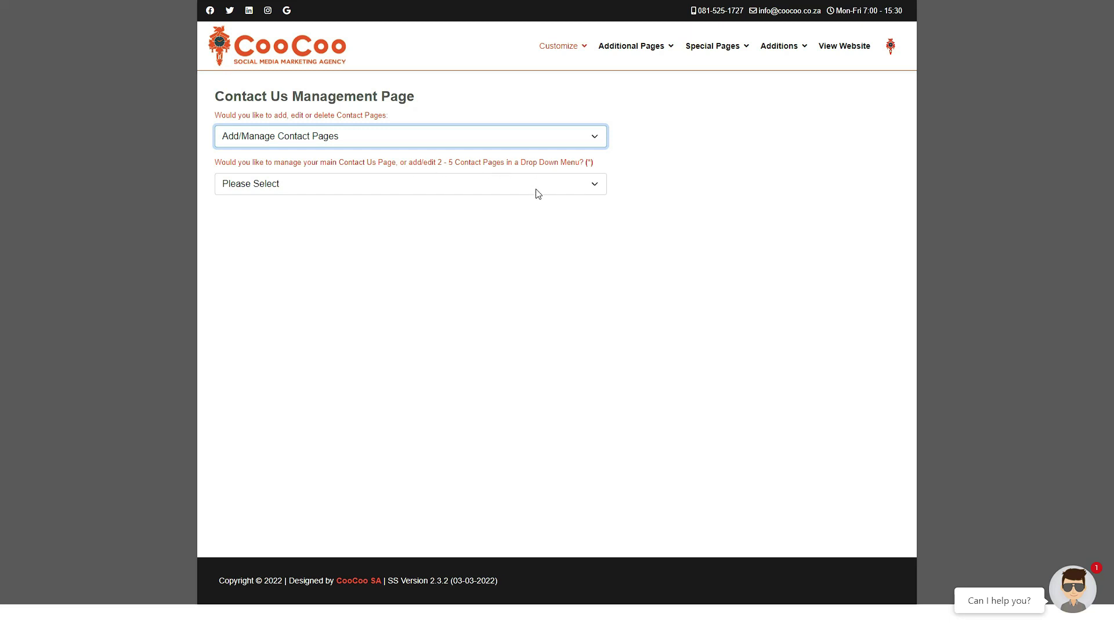
{"action": "left_click", "coordinate": [596, 184]}
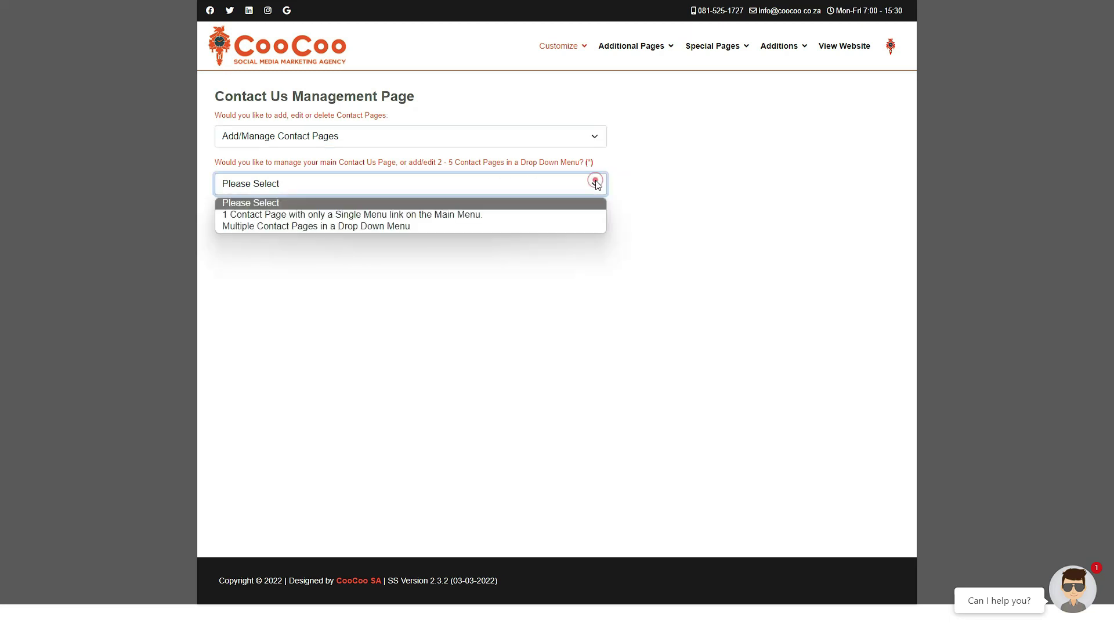
- Choose '1 Contact Page with only a Single Menu link' and set the branch Province to Gauteng
{"action": "left_click", "coordinate": [297, 218]}
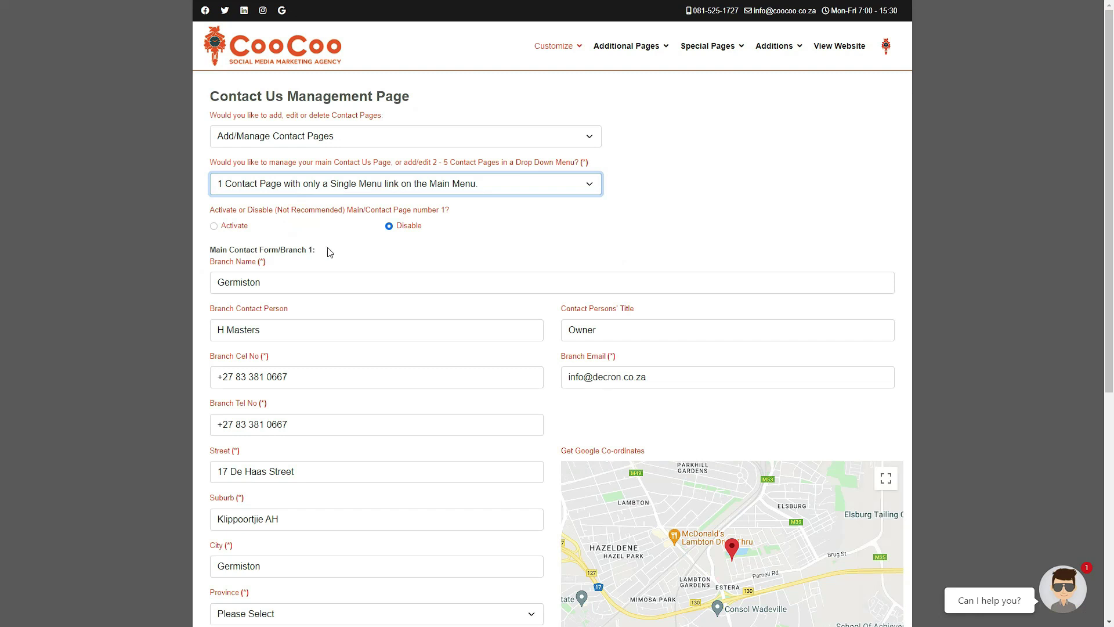
{"action": "scroll", "coordinate": [329, 252], "scroll_direction": "down", "scroll_amount": 2}
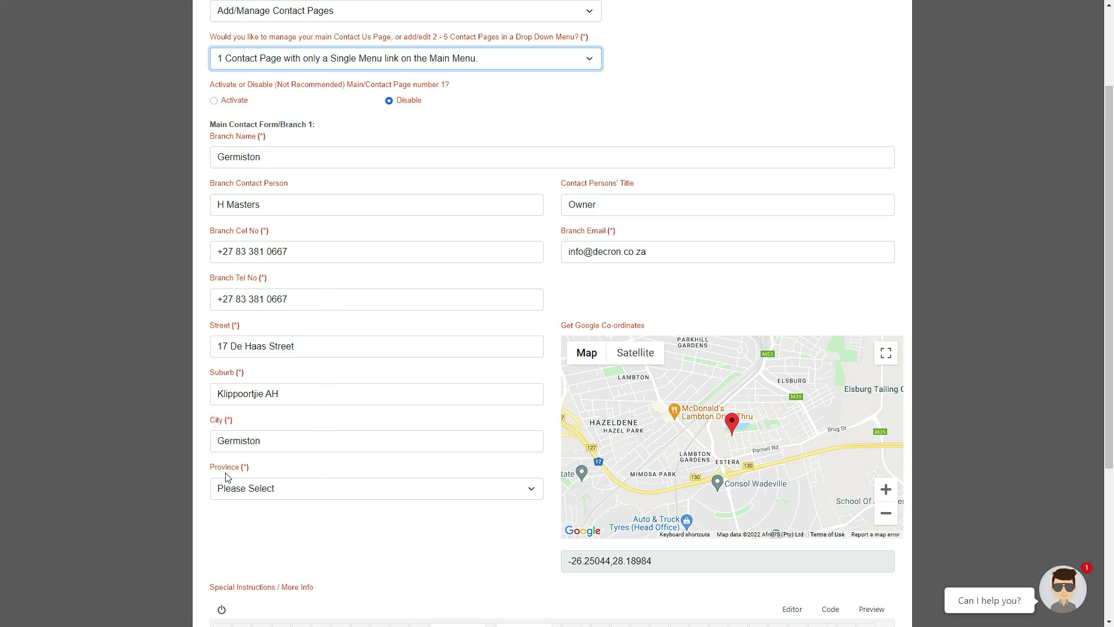
{"action": "left_click", "coordinate": [270, 491]}
{"action": "left_click", "coordinate": [273, 542]}
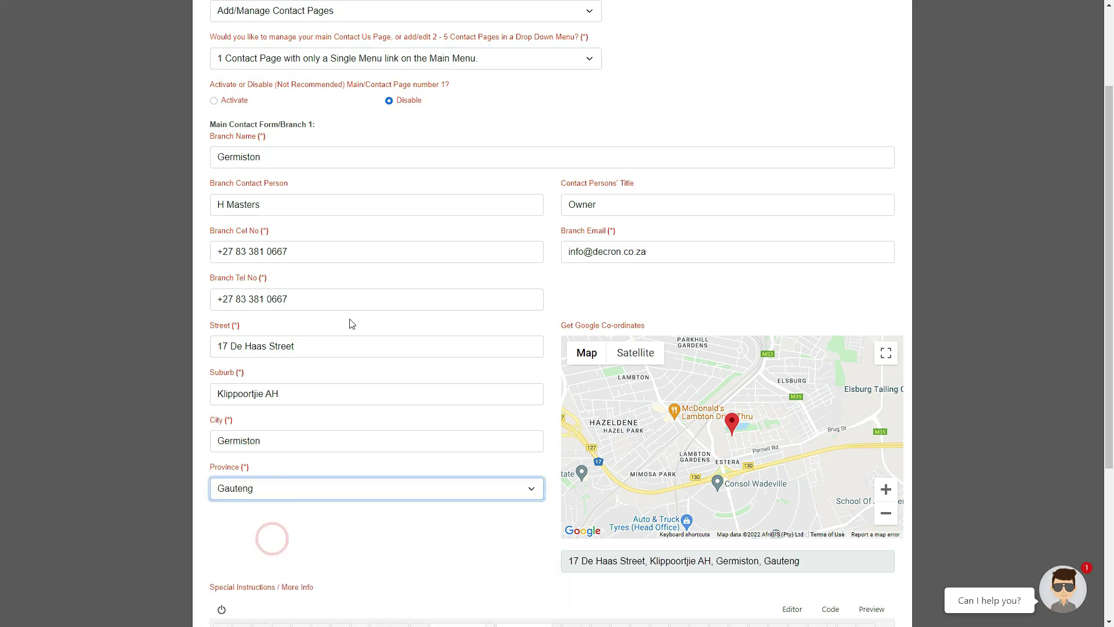
{"action": "scroll", "coordinate": [351, 321], "scroll_direction": "down", "scroll_amount": 2}
{"action": "scroll", "coordinate": [522, 554], "scroll_direction": "down", "scroll_amount": 2}
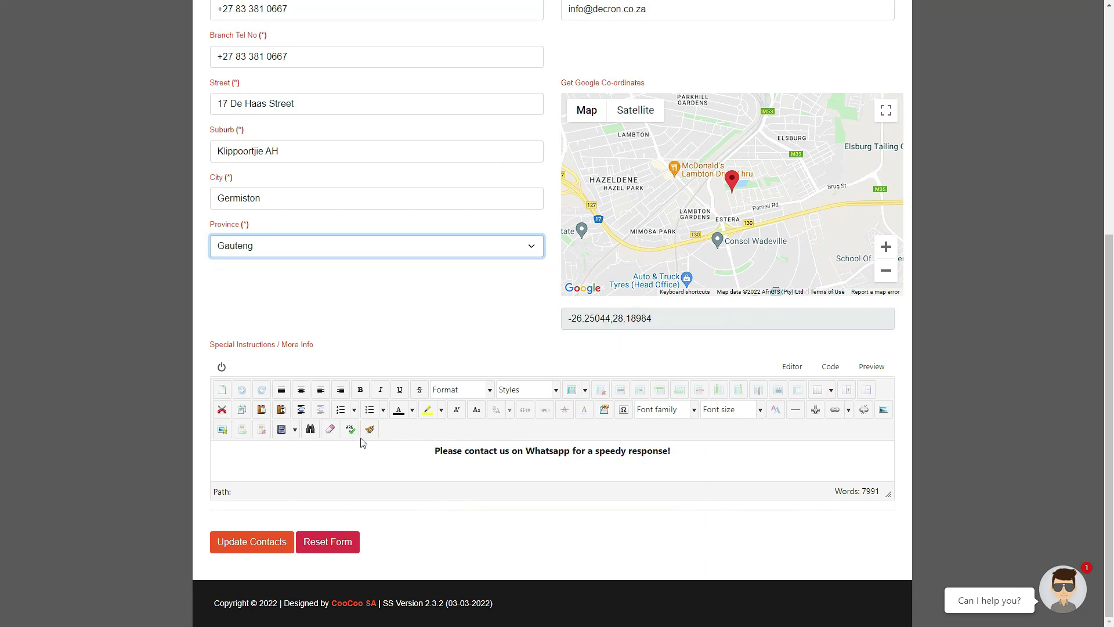
- Make the WhatsApp message line underlined and italic, with bold removed
{"action": "left_click_drag", "start_coordinate": [419, 450], "coordinate": [708, 458]}
{"action": "left_click", "coordinate": [397, 391]}
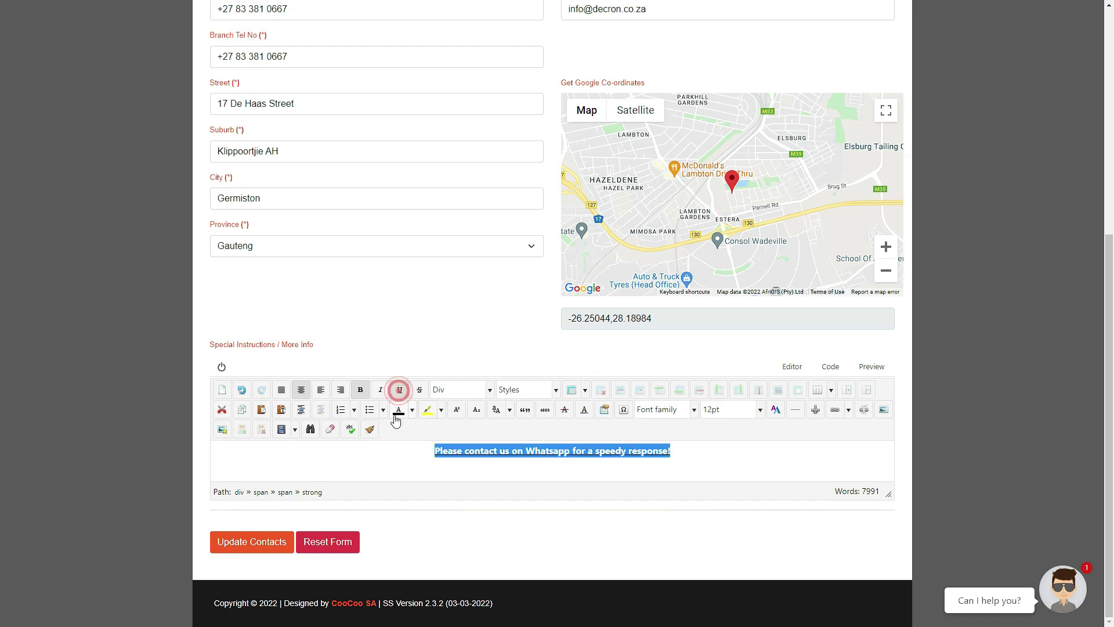
{"action": "left_click", "coordinate": [381, 390]}
{"action": "left_click", "coordinate": [360, 390]}
{"action": "left_click", "coordinate": [676, 451]}
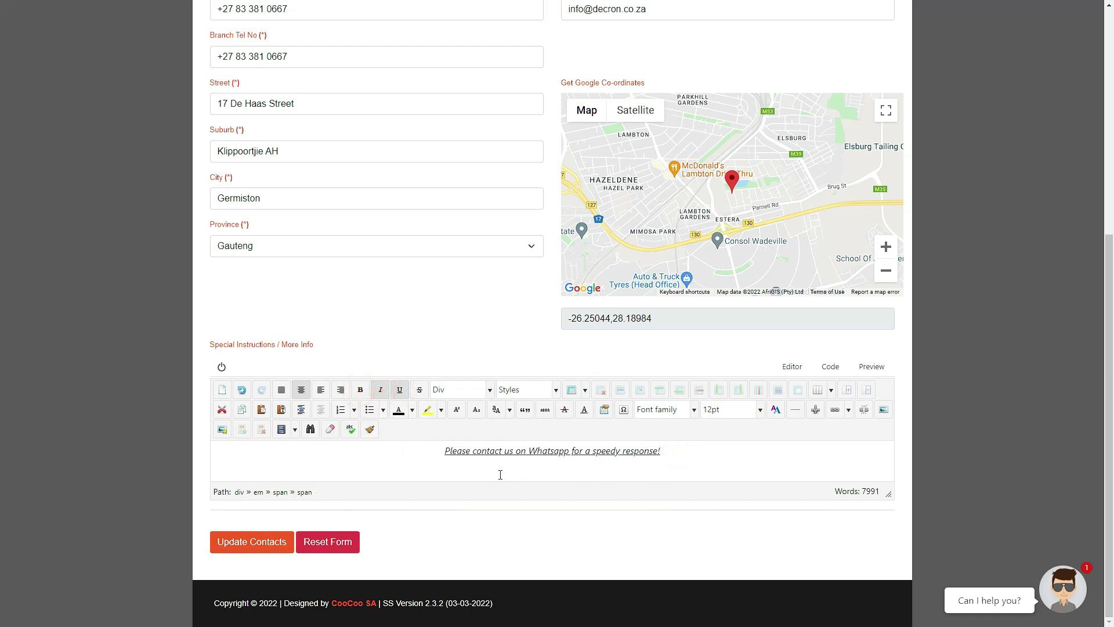
{"action": "scroll", "coordinate": [500, 473], "scroll_direction": "up", "scroll_amount": 4}
{"action": "scroll", "coordinate": [499, 472], "scroll_direction": "up", "scroll_amount": 3}
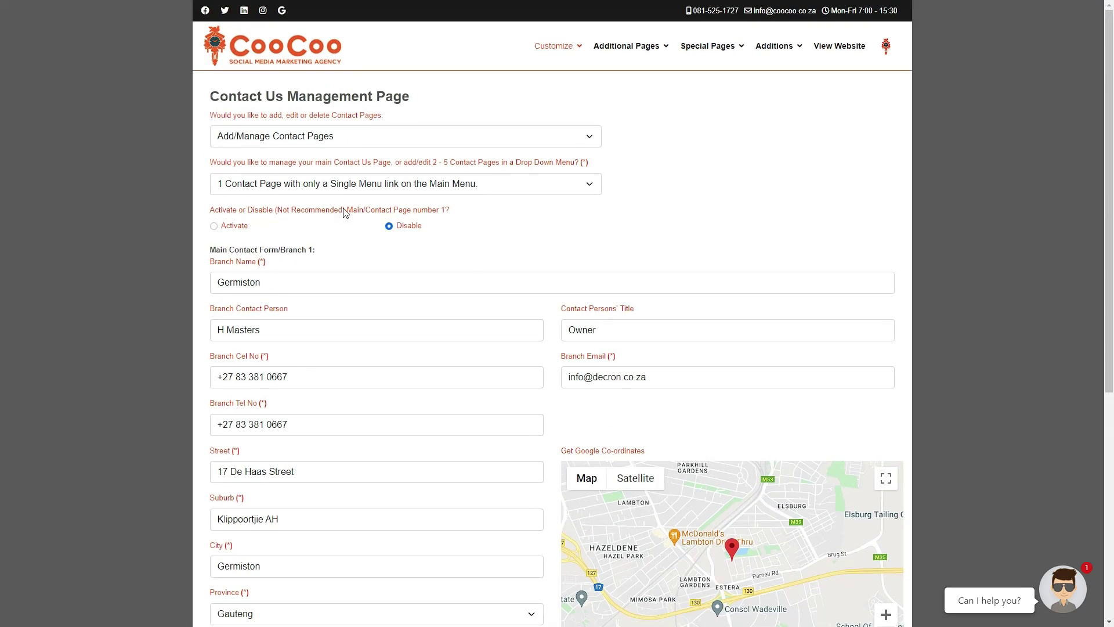
- Choose 'Multiple Contact Pages in a Drop Down Menu' and set the page count to '2 Contact Pages'
{"action": "left_click", "coordinate": [215, 227]}
{"action": "left_click", "coordinate": [296, 184]}
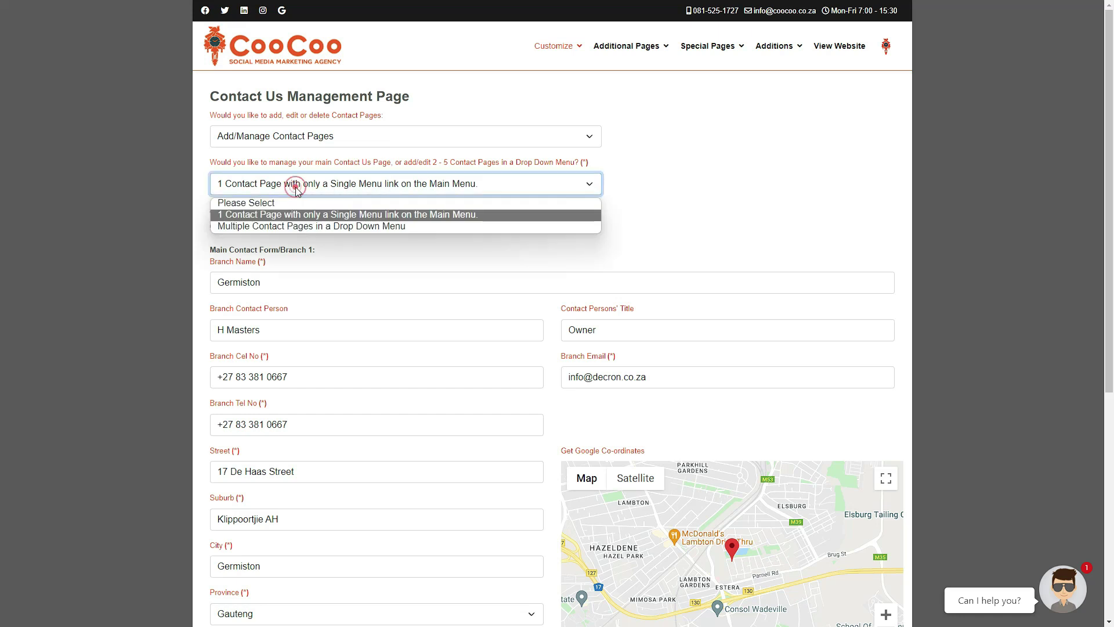
{"action": "left_click", "coordinate": [298, 225]}
{"action": "left_click", "coordinate": [340, 233]}
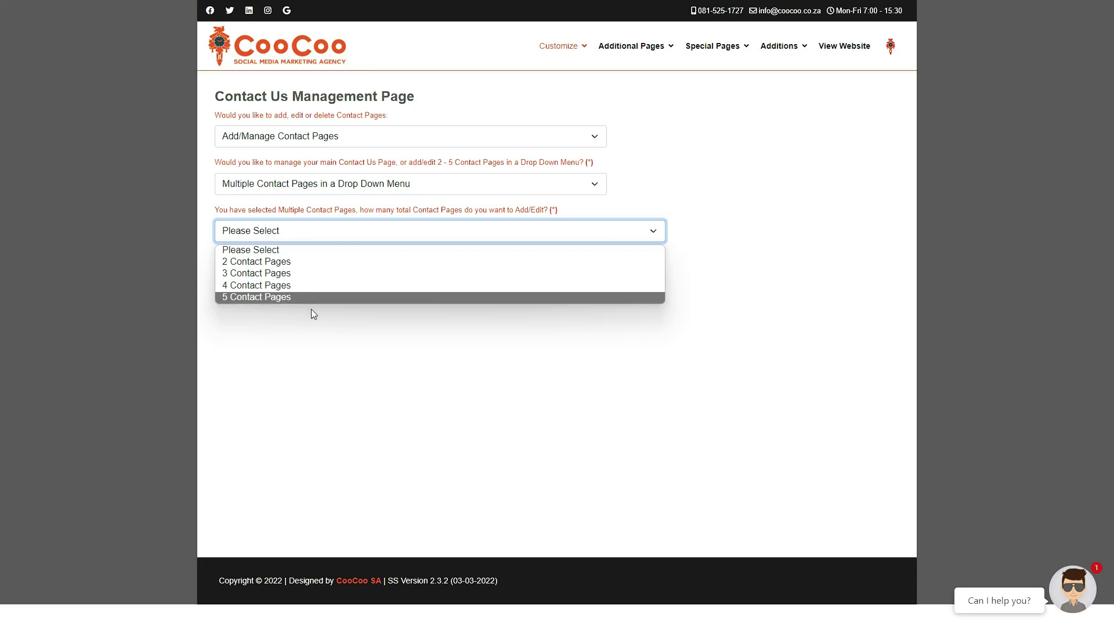
{"action": "left_click", "coordinate": [293, 262]}
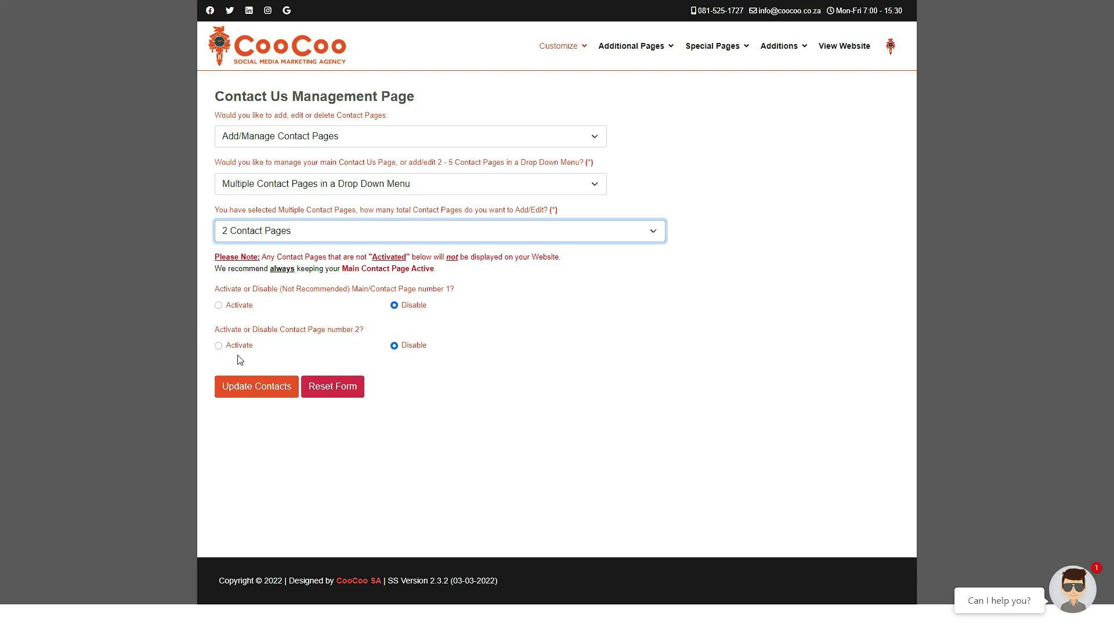
- Activate main contact page 1 and choose Gauteng as Branch 1's province
{"action": "left_click", "coordinate": [219, 306]}
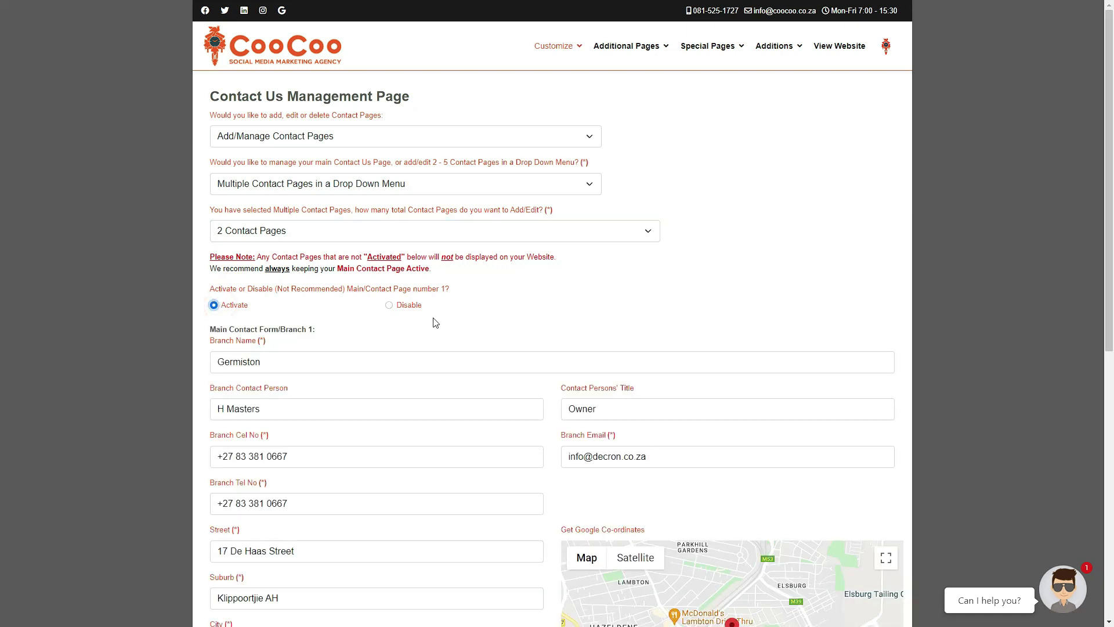
{"action": "scroll", "coordinate": [435, 322], "scroll_direction": "down", "scroll_amount": 2}
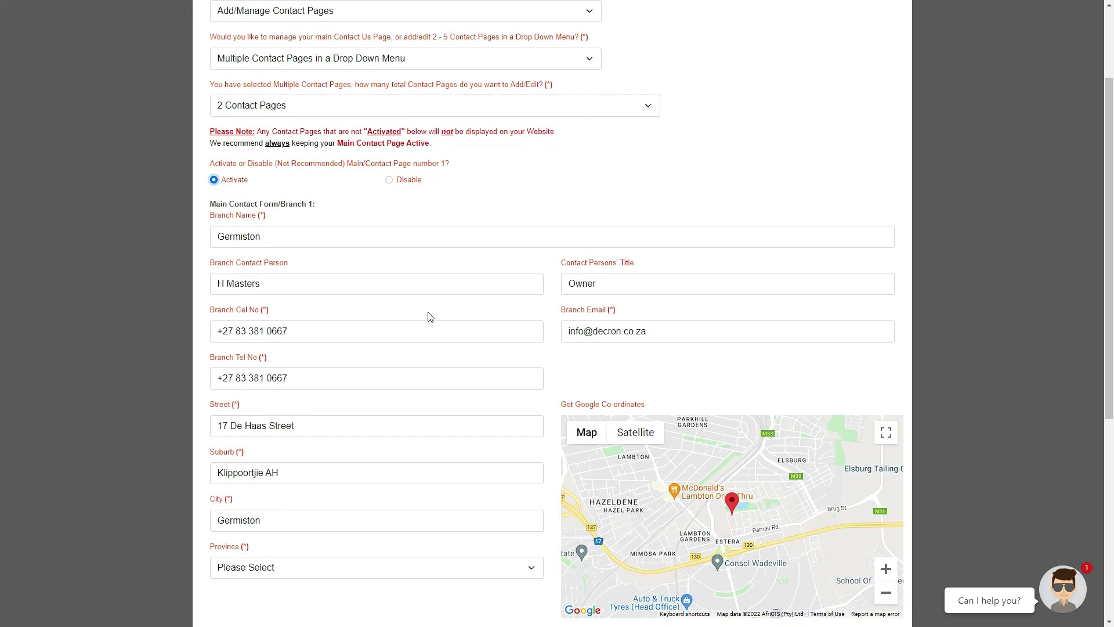
{"action": "scroll", "coordinate": [398, 311], "scroll_direction": "down", "scroll_amount": 6}
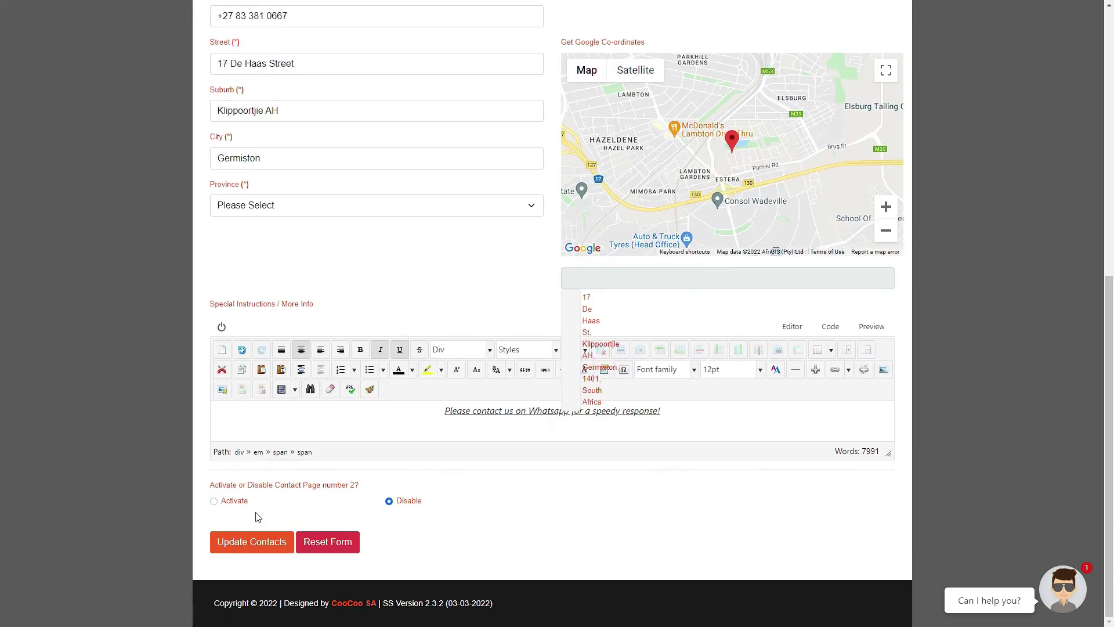
{"action": "scroll", "coordinate": [436, 359], "scroll_direction": "up", "scroll_amount": 8}
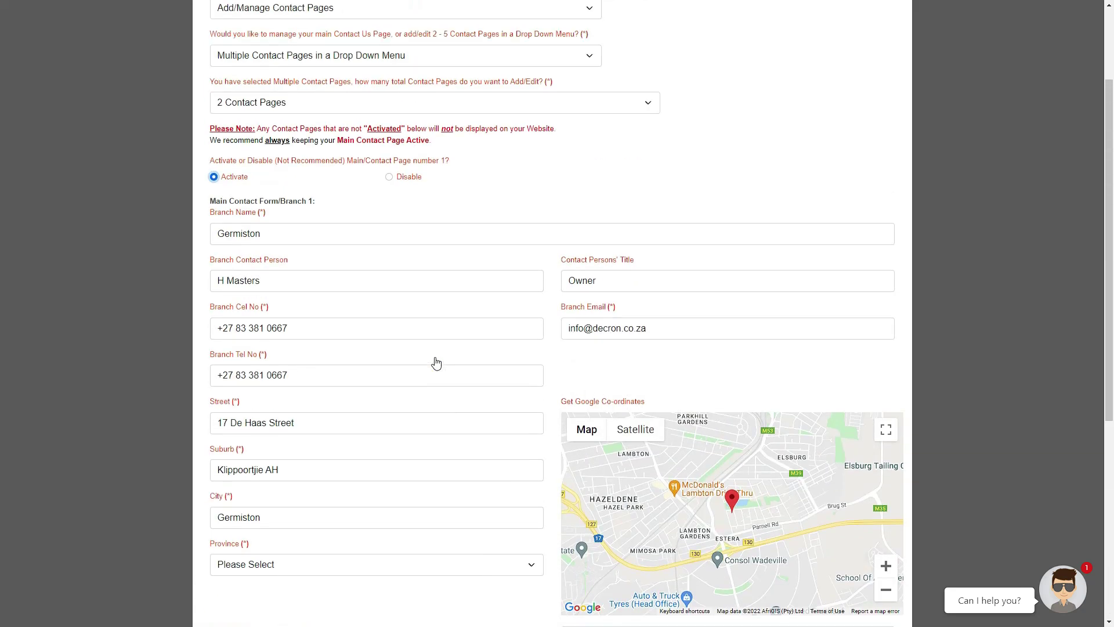
{"action": "scroll", "coordinate": [436, 358], "scroll_direction": "down", "scroll_amount": 2}
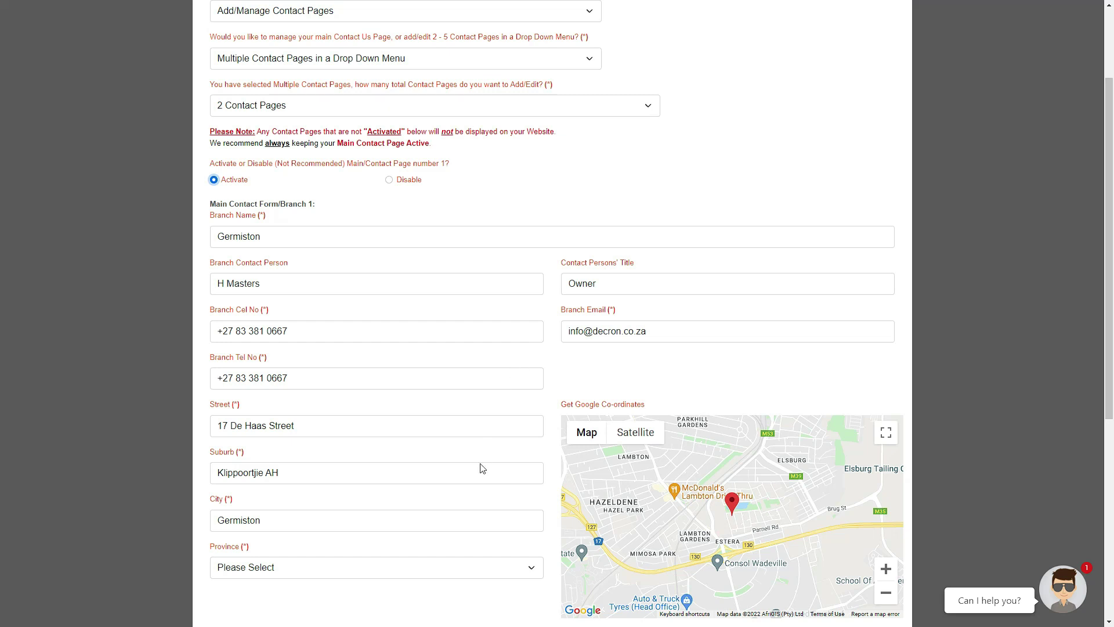
{"action": "left_click", "coordinate": [487, 569]}
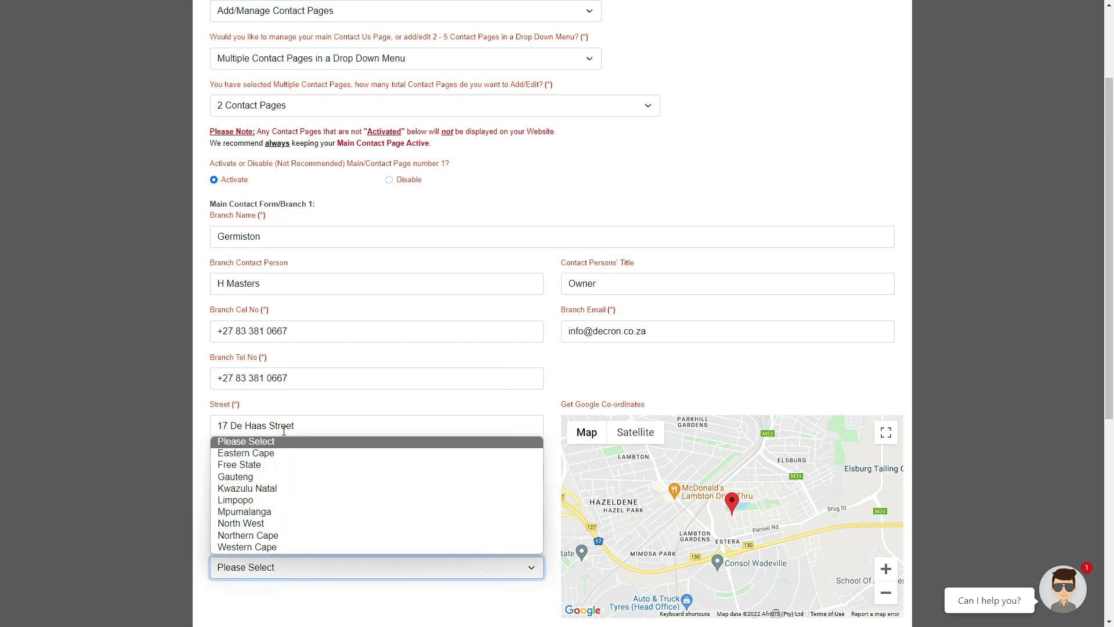
{"action": "left_click", "coordinate": [283, 476]}
{"action": "left_click", "coordinate": [585, 374]}
{"action": "scroll", "coordinate": [371, 406], "scroll_direction": "down", "scroll_amount": 6}
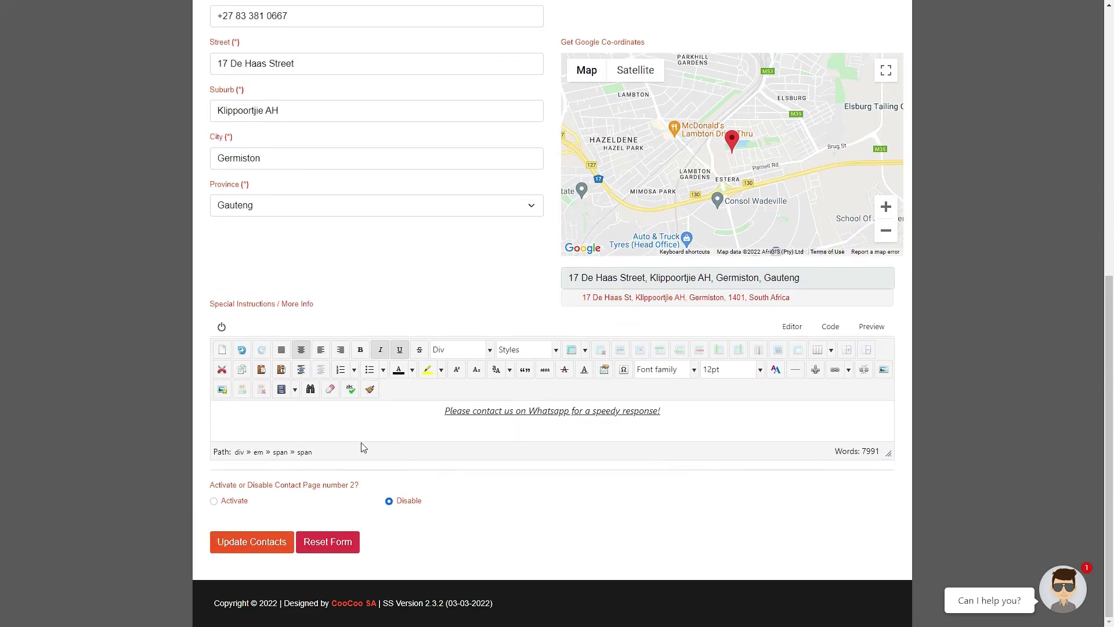
- Activate Contact Page number 2 and scroll through its Branch 2 detail fields
{"action": "left_click", "coordinate": [215, 502]}
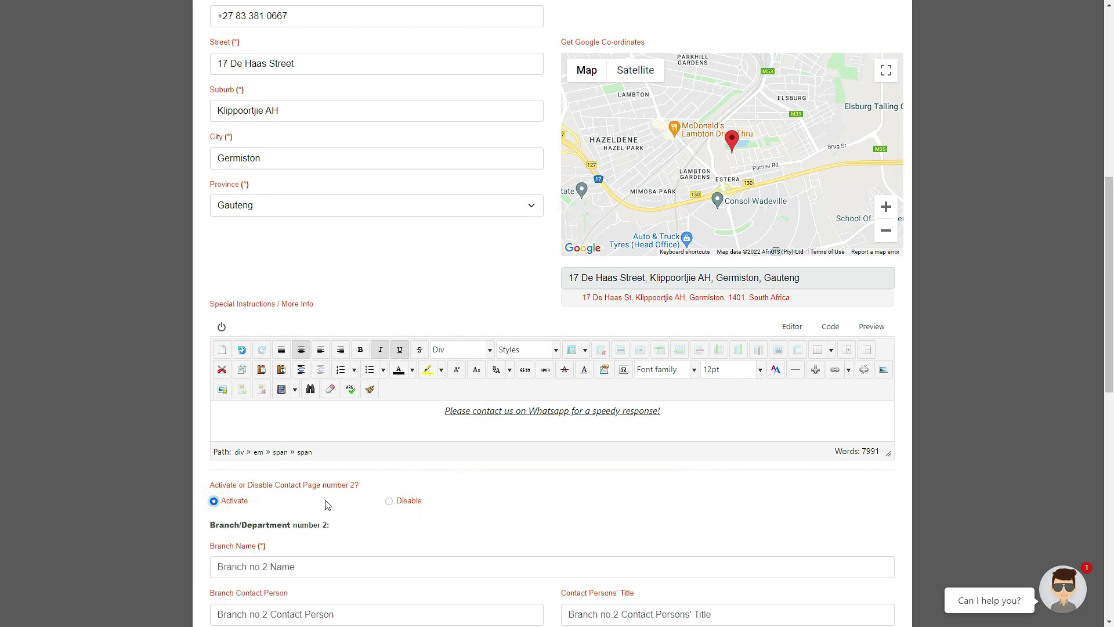
{"action": "scroll", "coordinate": [325, 540], "scroll_direction": "down", "scroll_amount": 6}
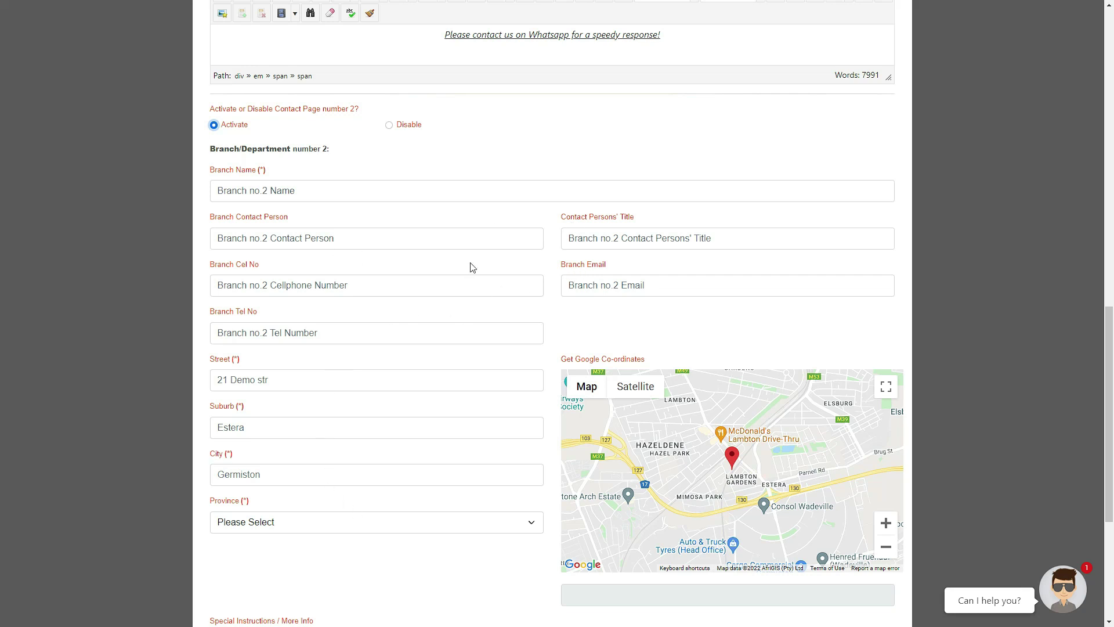
{"action": "scroll", "coordinate": [354, 331], "scroll_direction": "down", "scroll_amount": 2}
{"action": "scroll", "coordinate": [354, 330], "scroll_direction": "down", "scroll_amount": 3}
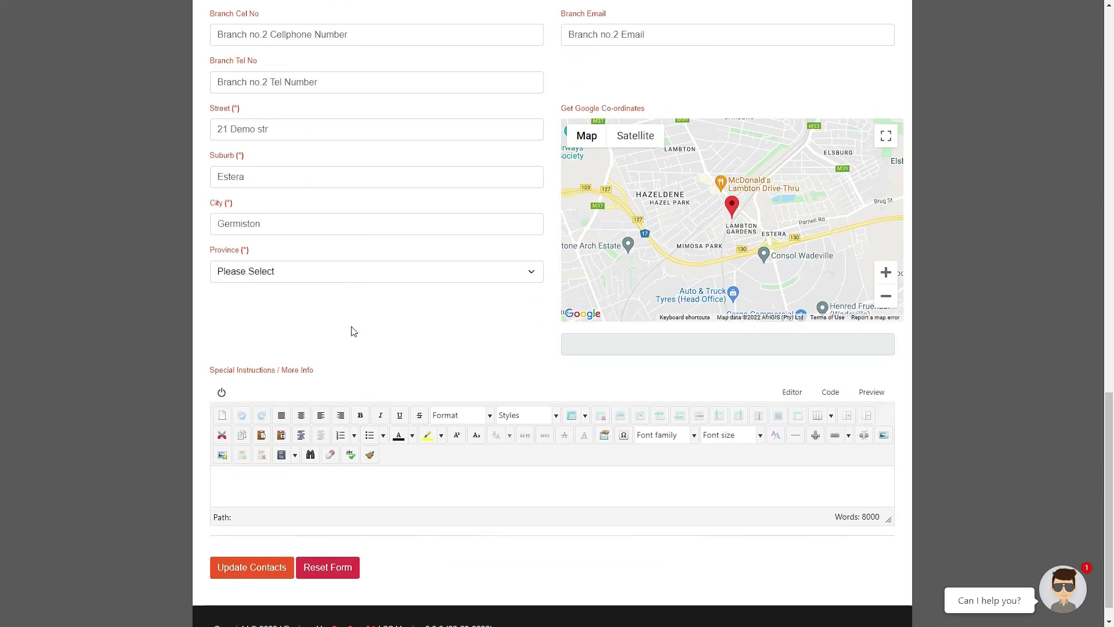
{"action": "scroll", "coordinate": [378, 482], "scroll_direction": "down", "scroll_amount": 1}
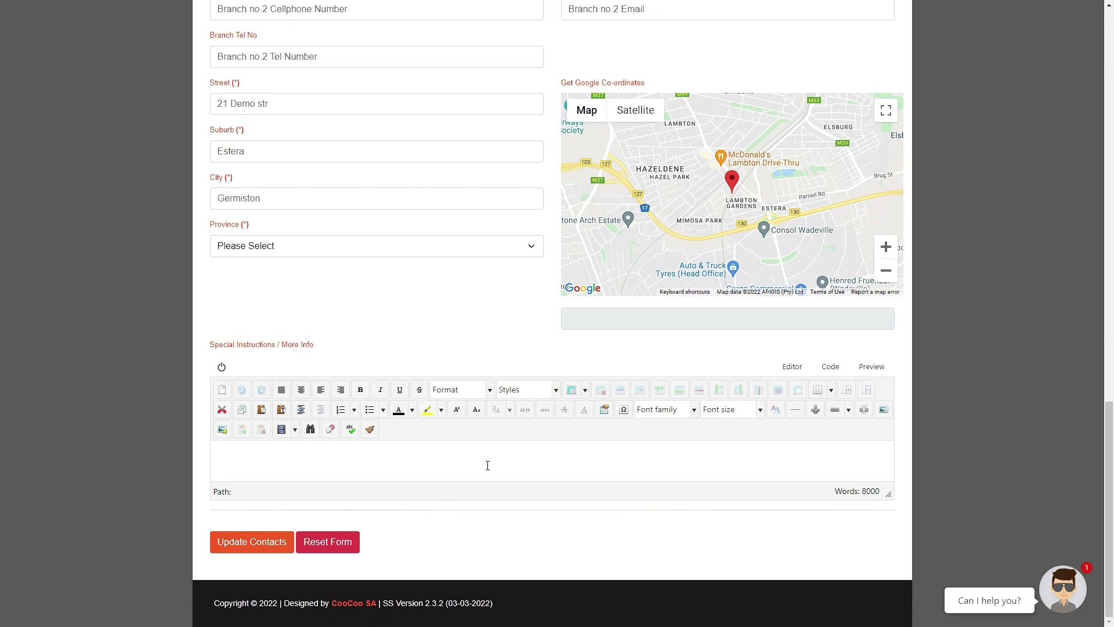
{"action": "scroll", "coordinate": [488, 465], "scroll_direction": "up", "scroll_amount": 2}
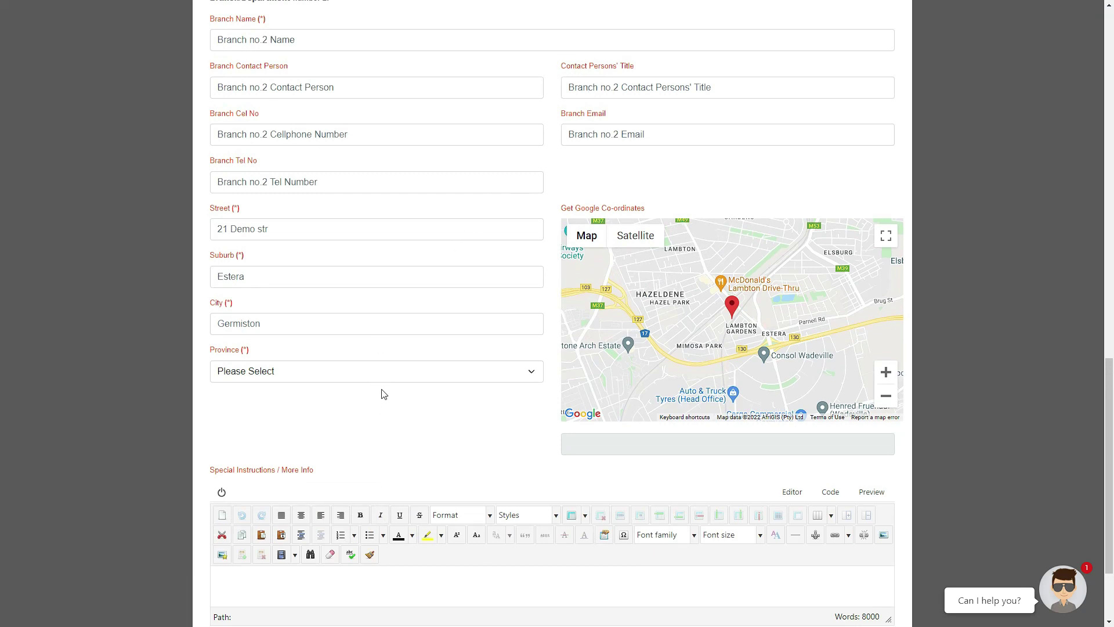
{"action": "scroll", "coordinate": [378, 385], "scroll_direction": "down", "scroll_amount": 2}
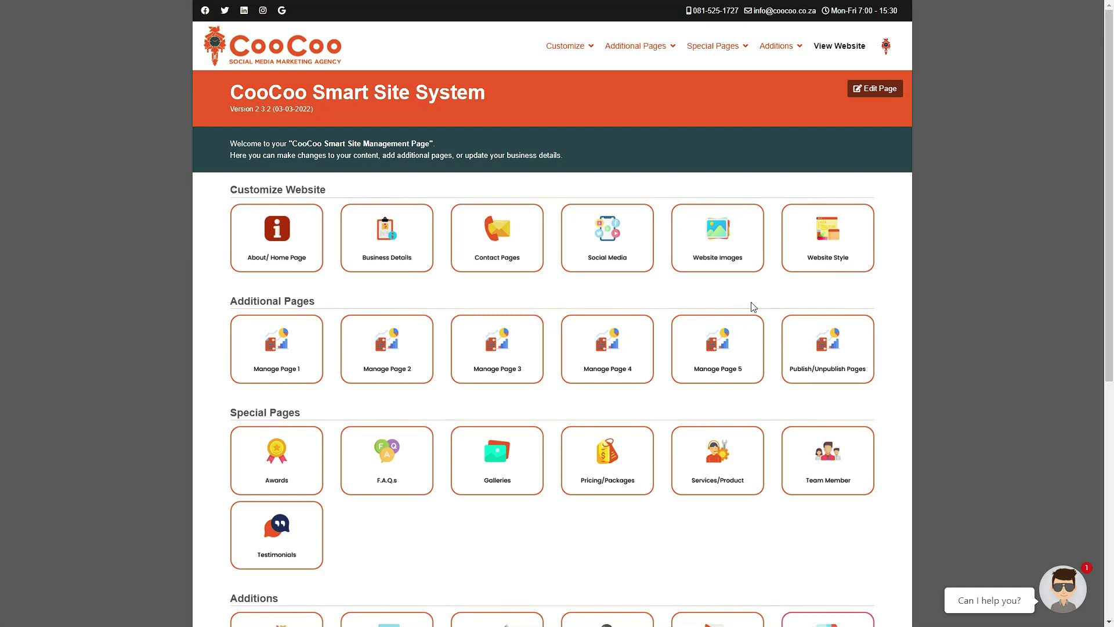
- Open the Social Media management page and review its social network link fields
{"action": "left_click", "coordinate": [613, 265]}
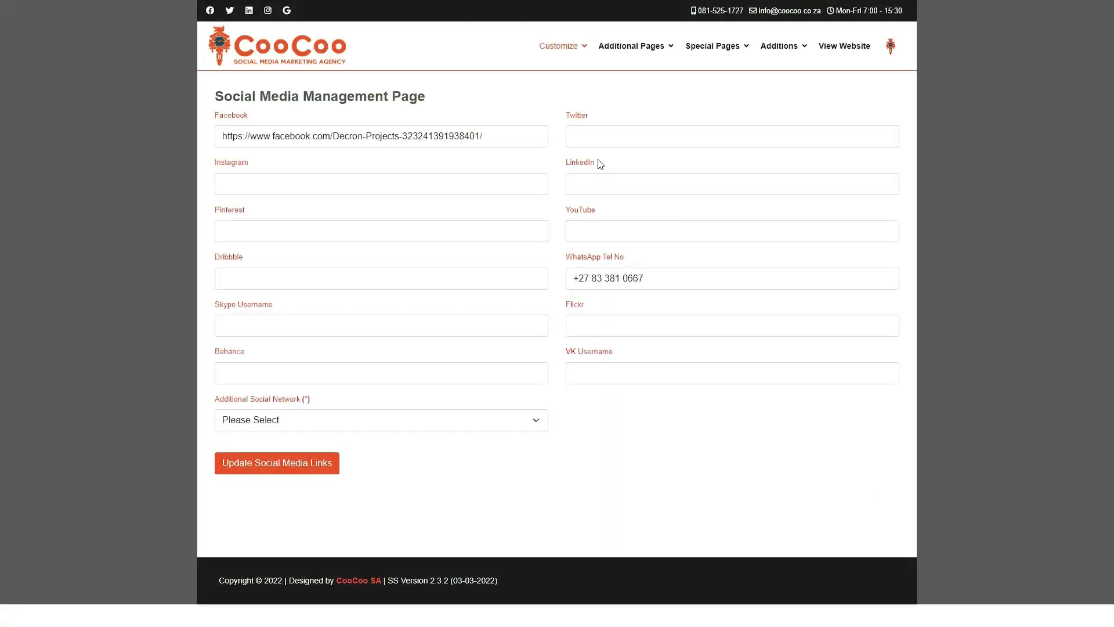
{"action": "mouse_move", "coordinate": [565, 61]}
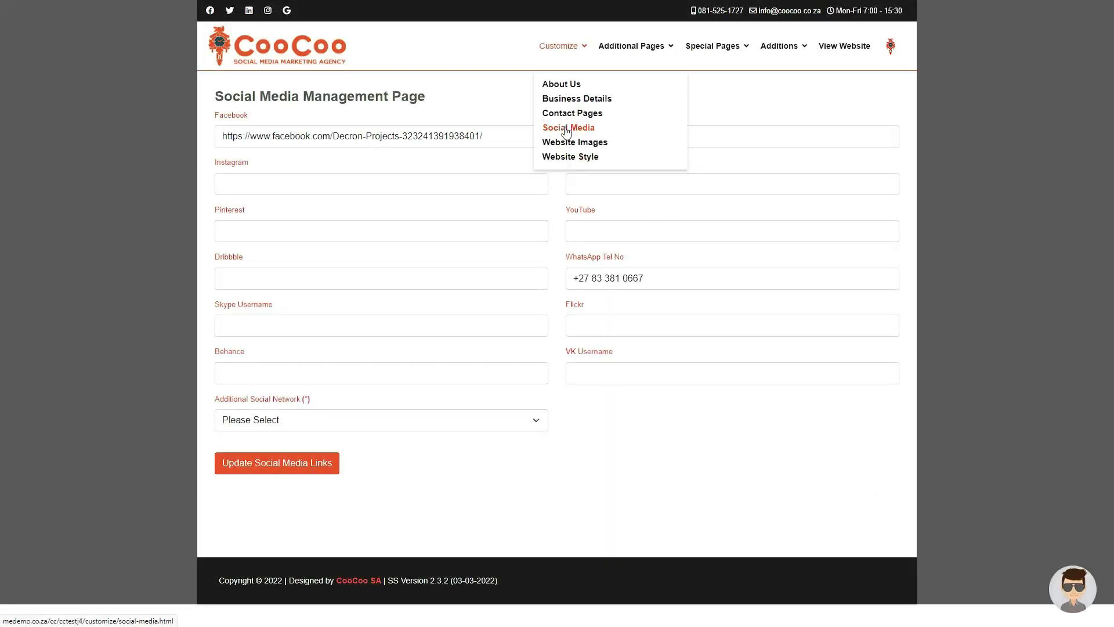
{"action": "left_click", "coordinate": [496, 100]}
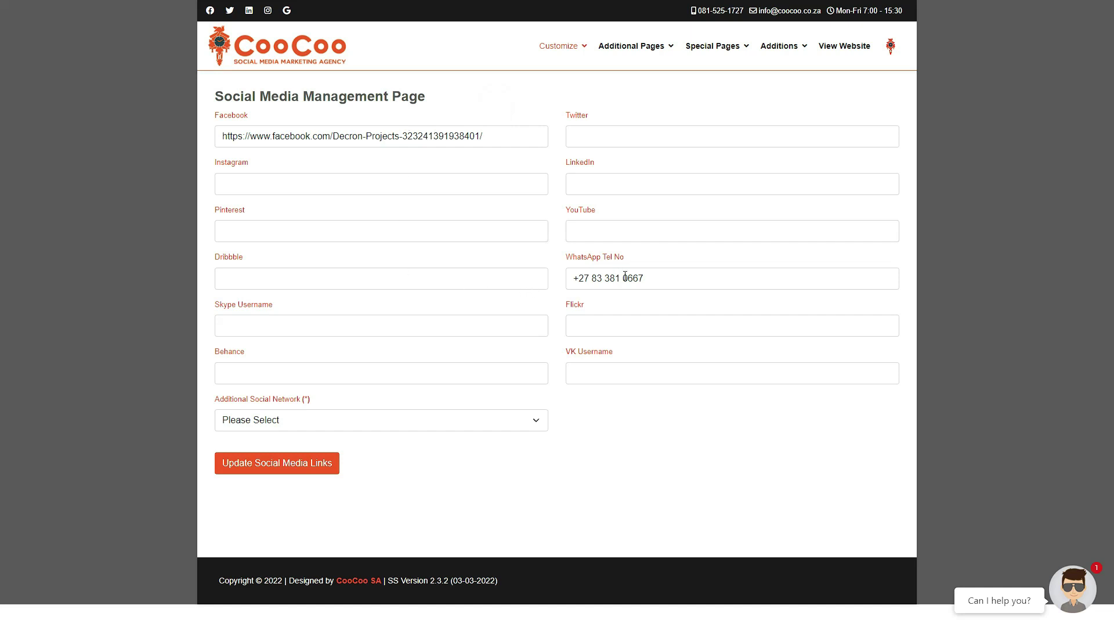
{"action": "mouse_move", "coordinate": [242, 118]}
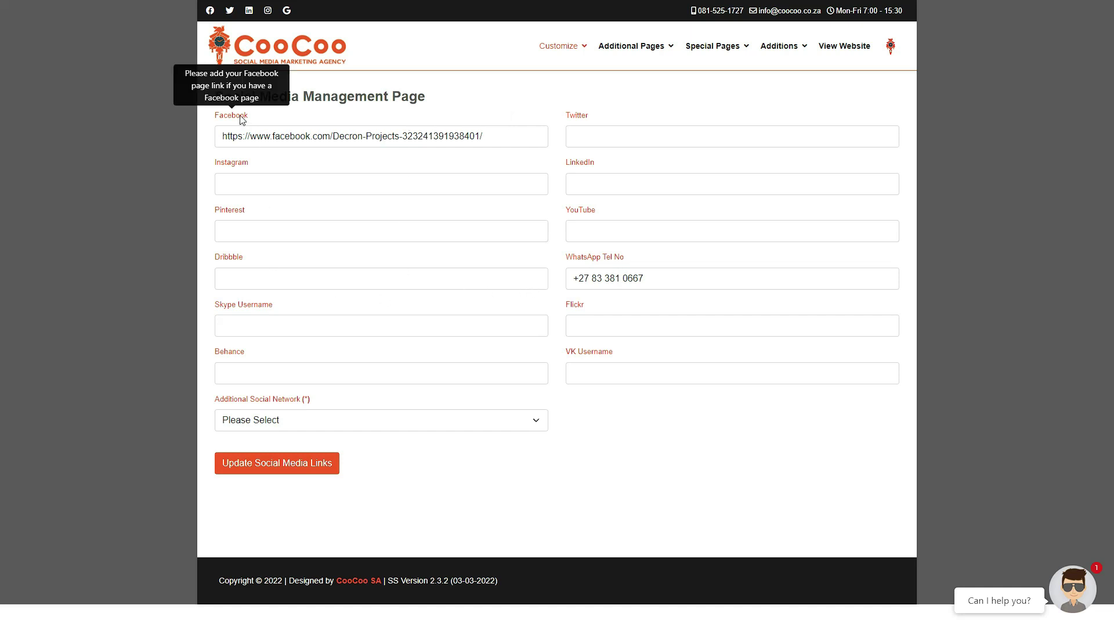
{"action": "mouse_move", "coordinate": [244, 167]}
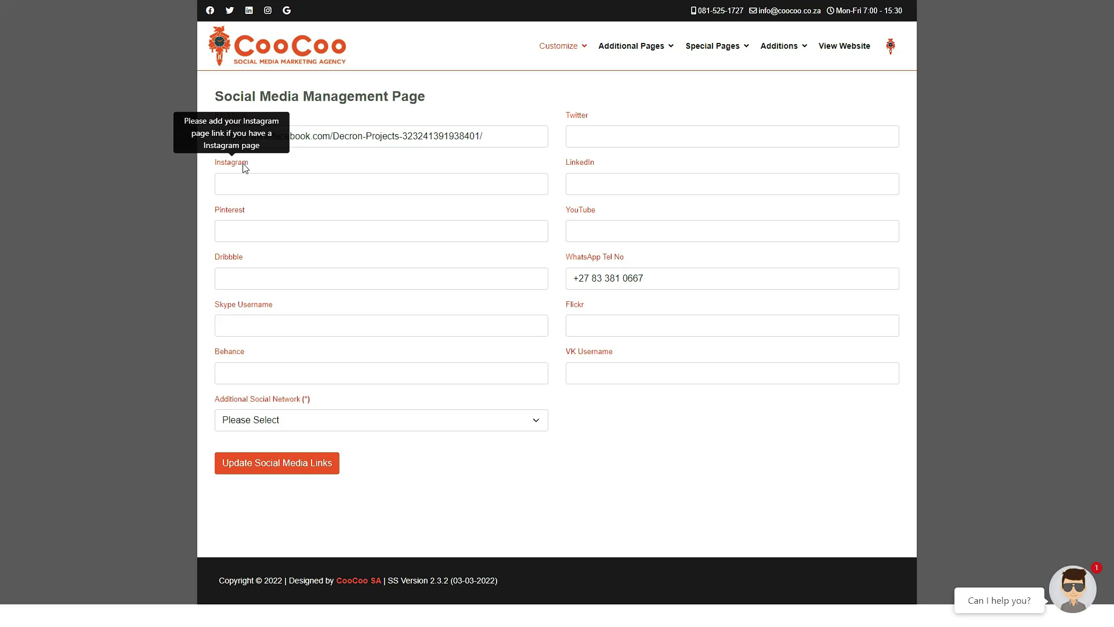
{"action": "mouse_move", "coordinate": [576, 119]}
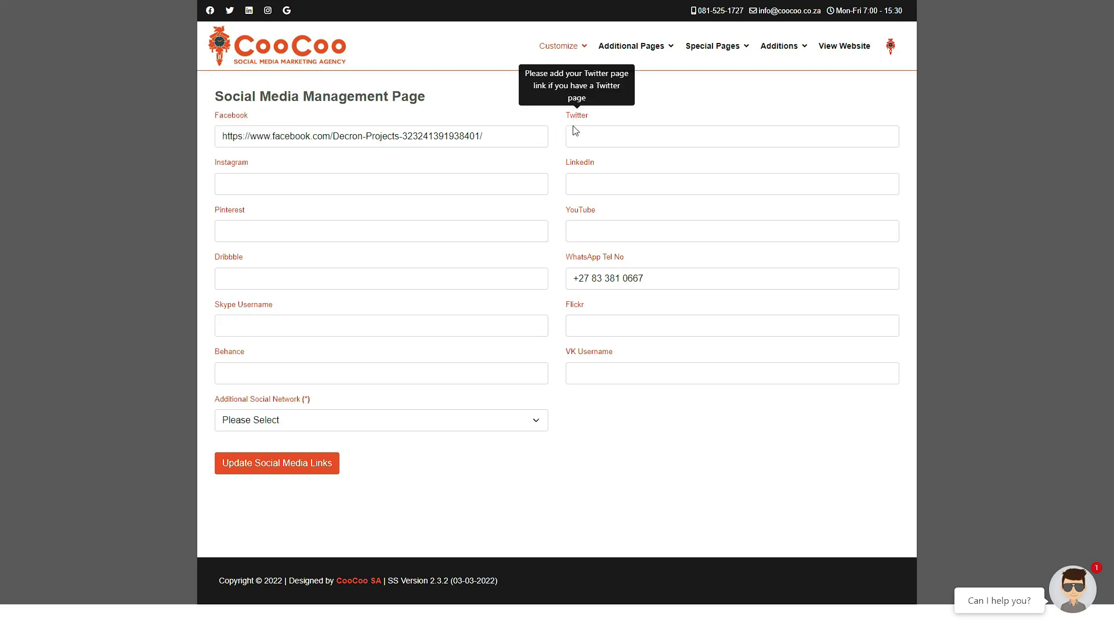
{"action": "mouse_move", "coordinate": [581, 212]}
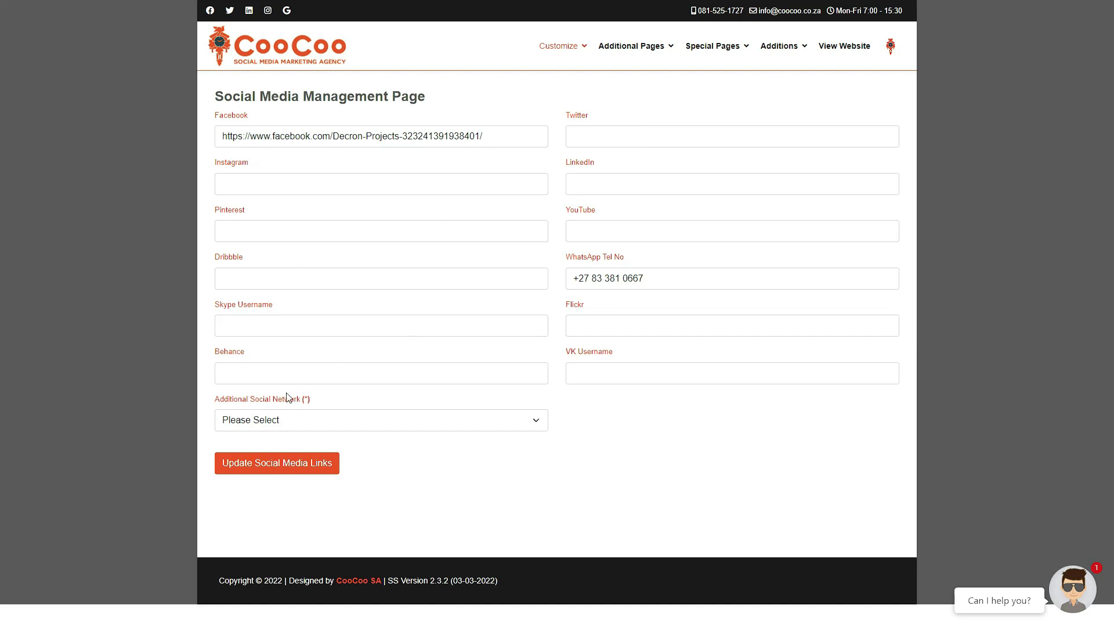
{"action": "mouse_move", "coordinate": [579, 360]}
- Set the Additional Social Network dropdown to Vimeo
{"action": "left_click", "coordinate": [279, 421]}
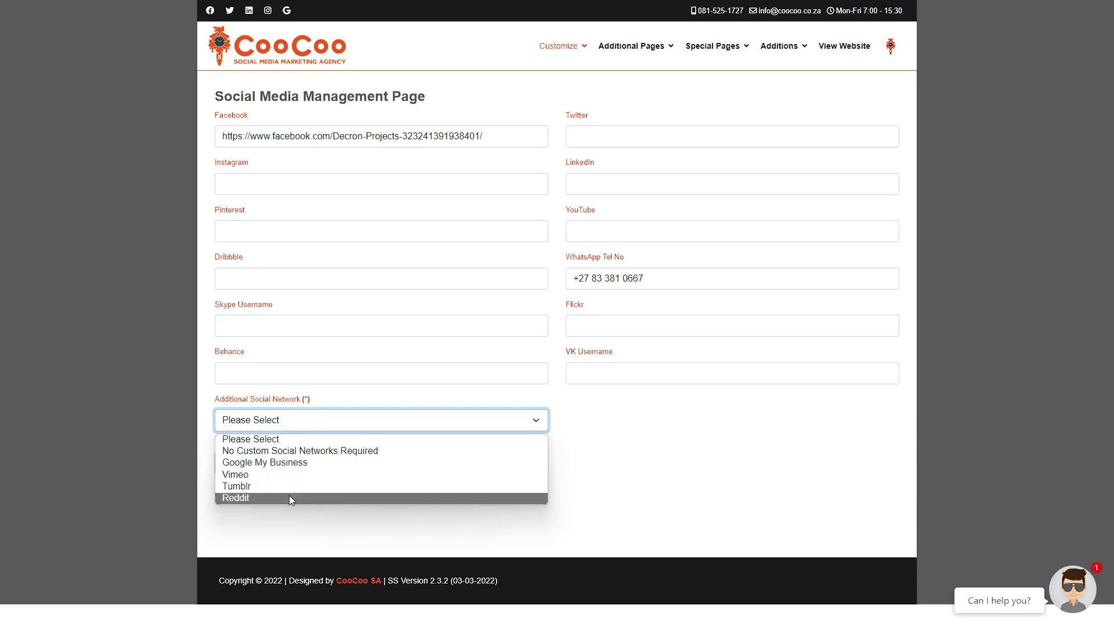
{"action": "left_click", "coordinate": [298, 462]}
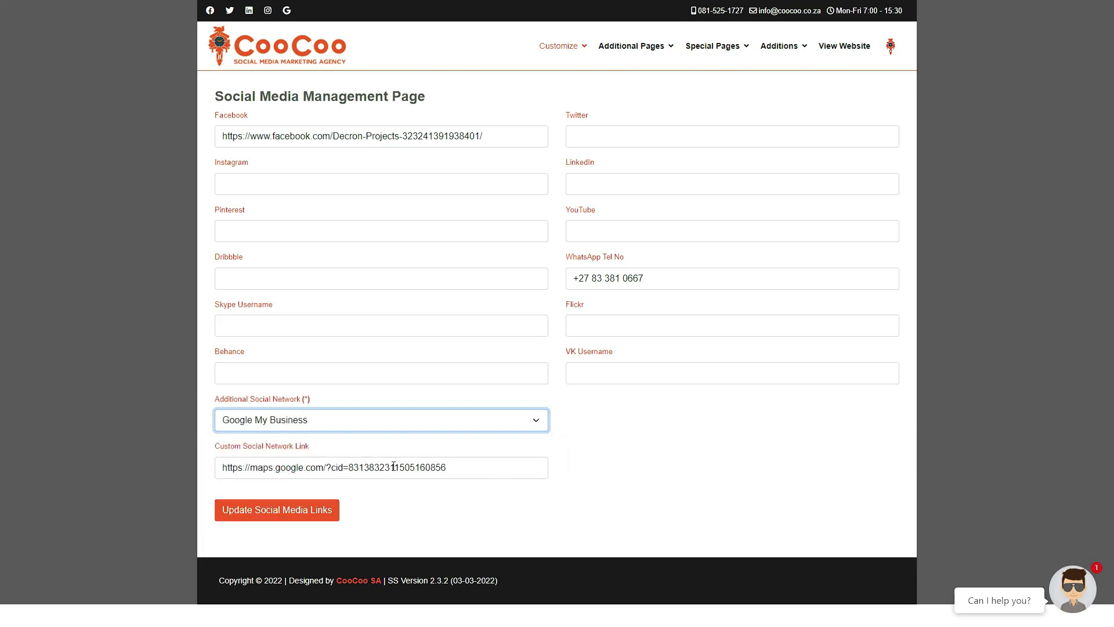
{"action": "left_click", "coordinate": [379, 423]}
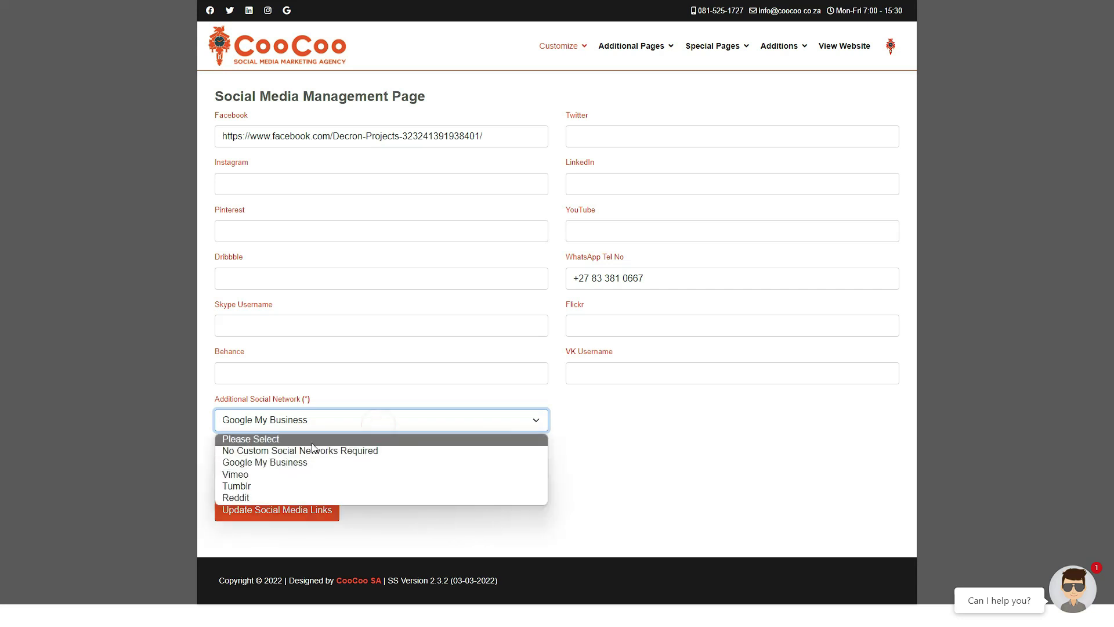
{"action": "left_click", "coordinate": [314, 451]}
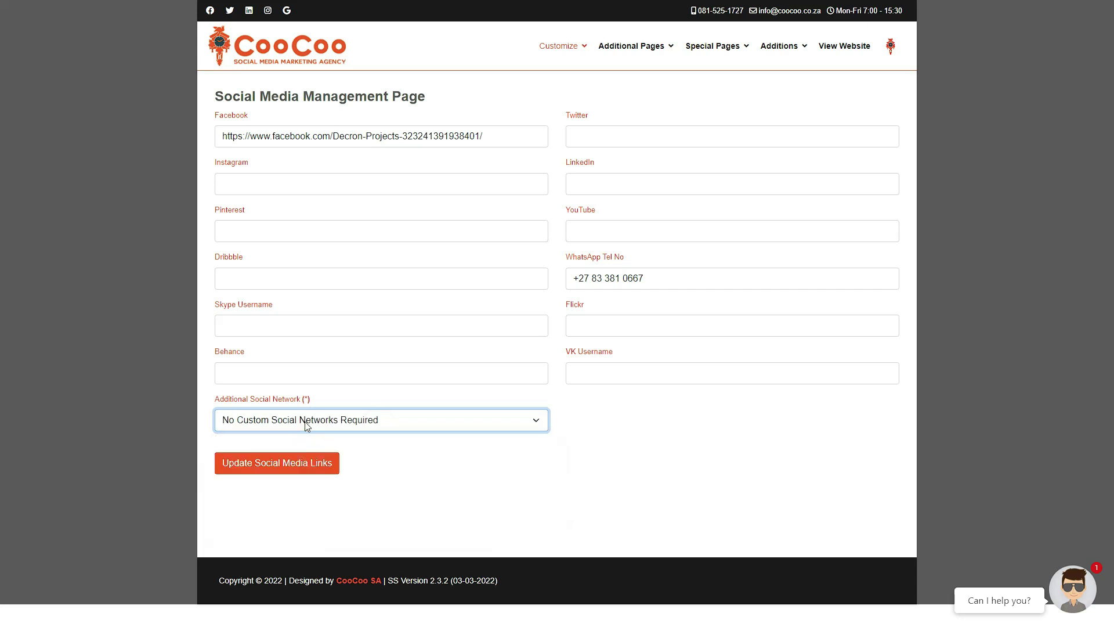
{"action": "left_click", "coordinate": [306, 425]}
{"action": "left_click", "coordinate": [304, 473]}
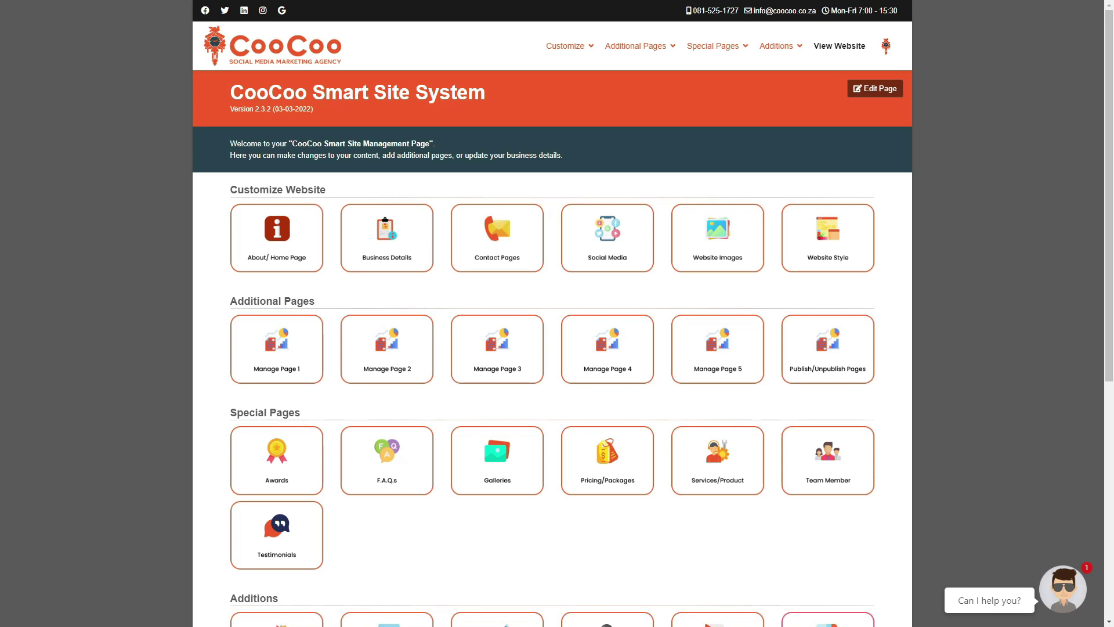
- Open Website Images, browse the Additions and Special Pages menus, and start picking landscape images
{"action": "left_click", "coordinate": [714, 241]}
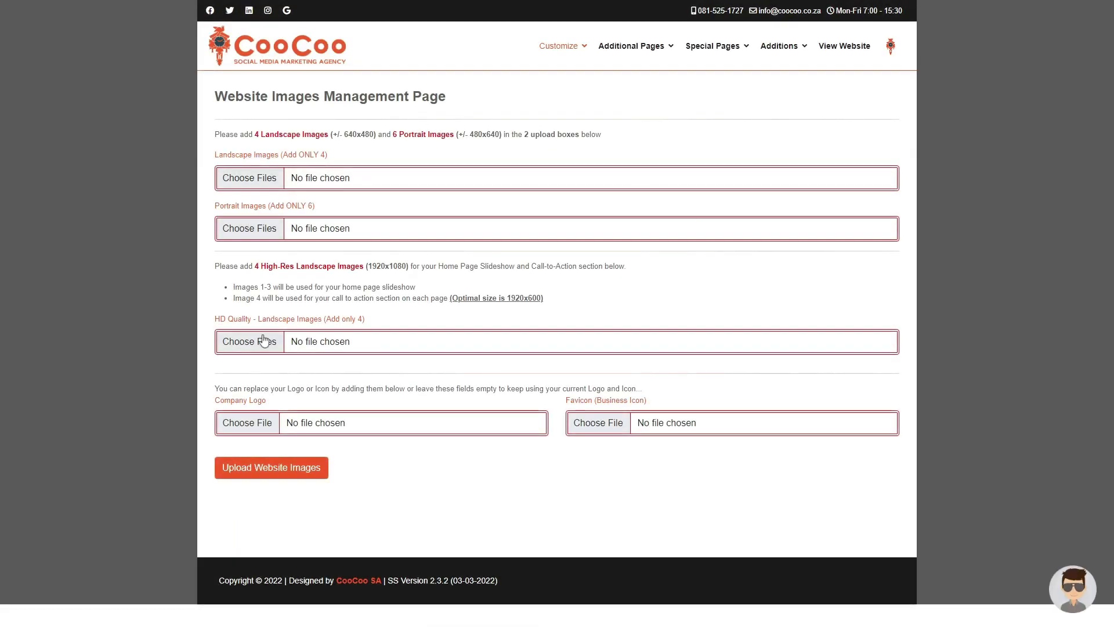
{"action": "mouse_move", "coordinate": [241, 402]}
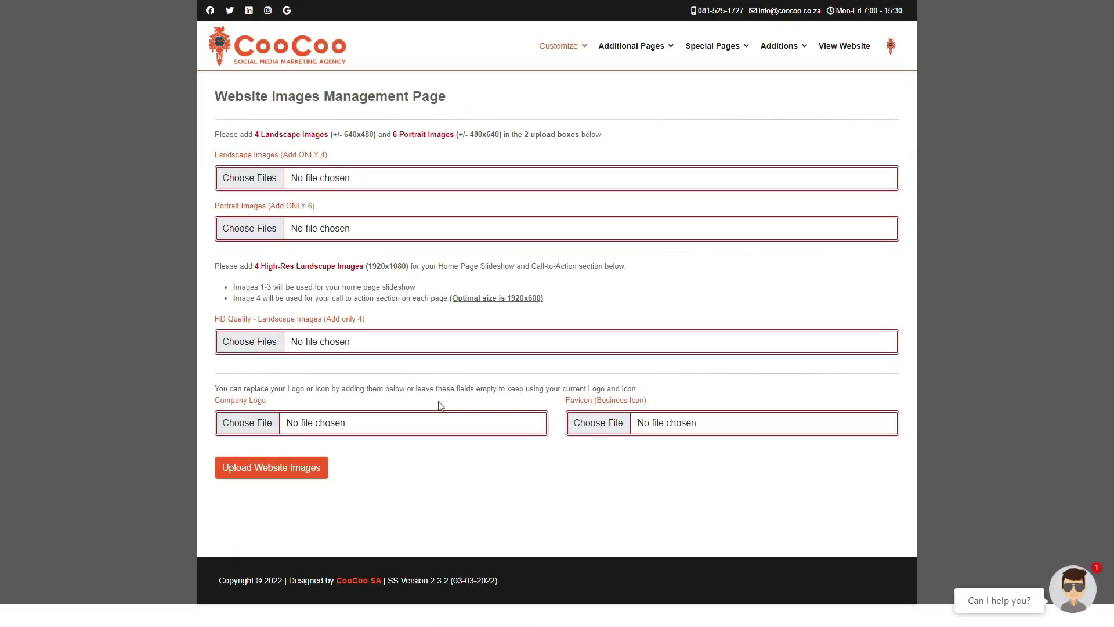
{"action": "mouse_move", "coordinate": [573, 403]}
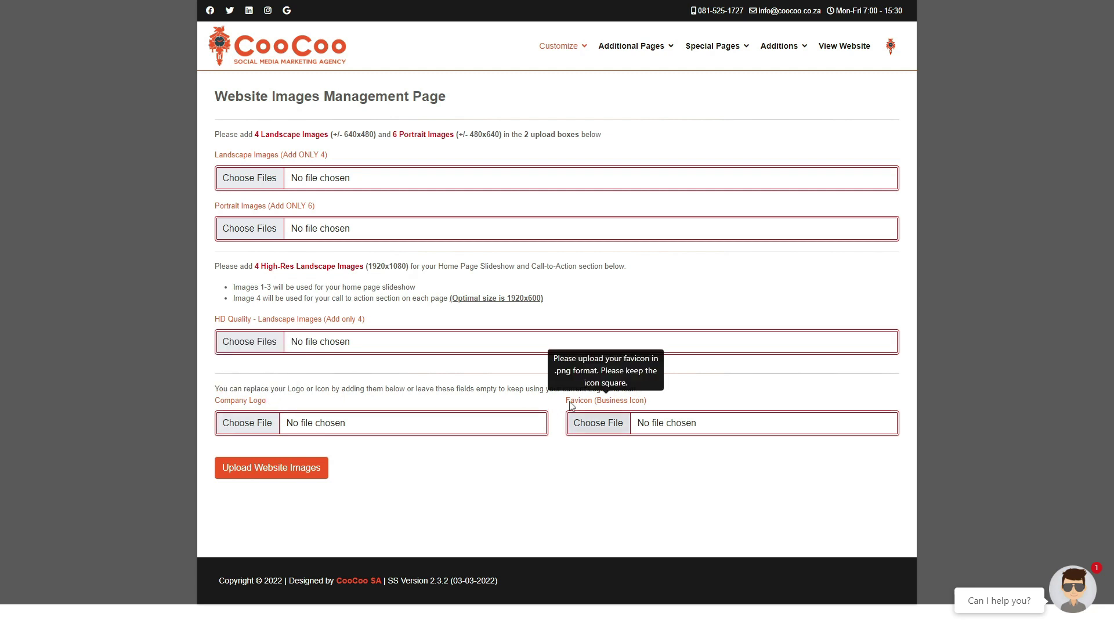
{"action": "left_click", "coordinate": [772, 58]}
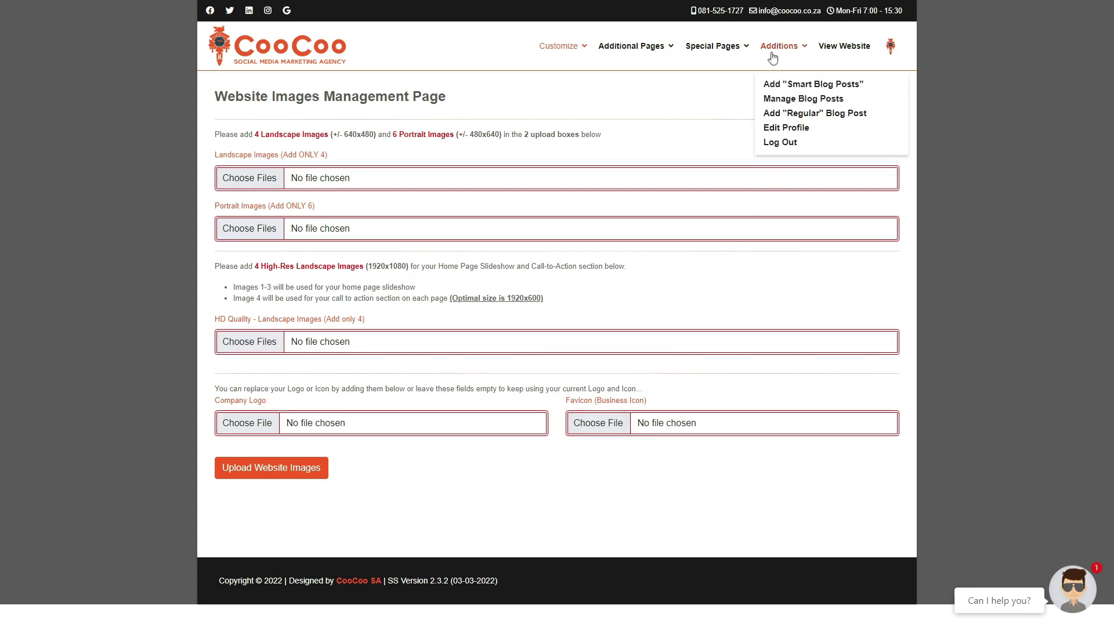
{"action": "left_click", "coordinate": [741, 57]}
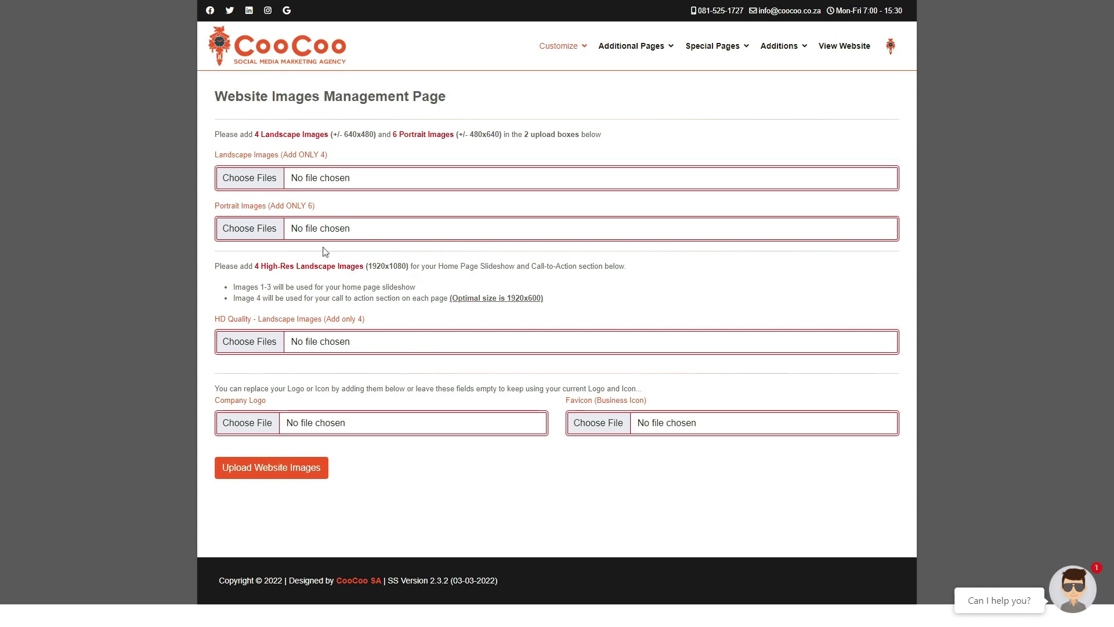
{"action": "left_click", "coordinate": [253, 188]}
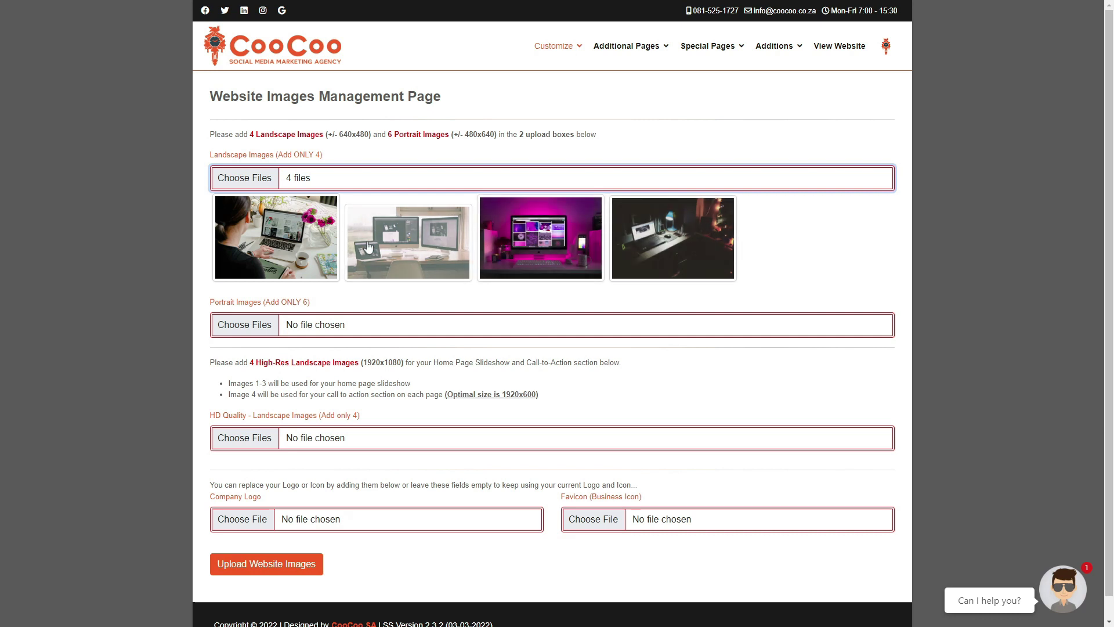
- Choose the six portrait images
{"action": "mouse_move", "coordinate": [262, 157]}
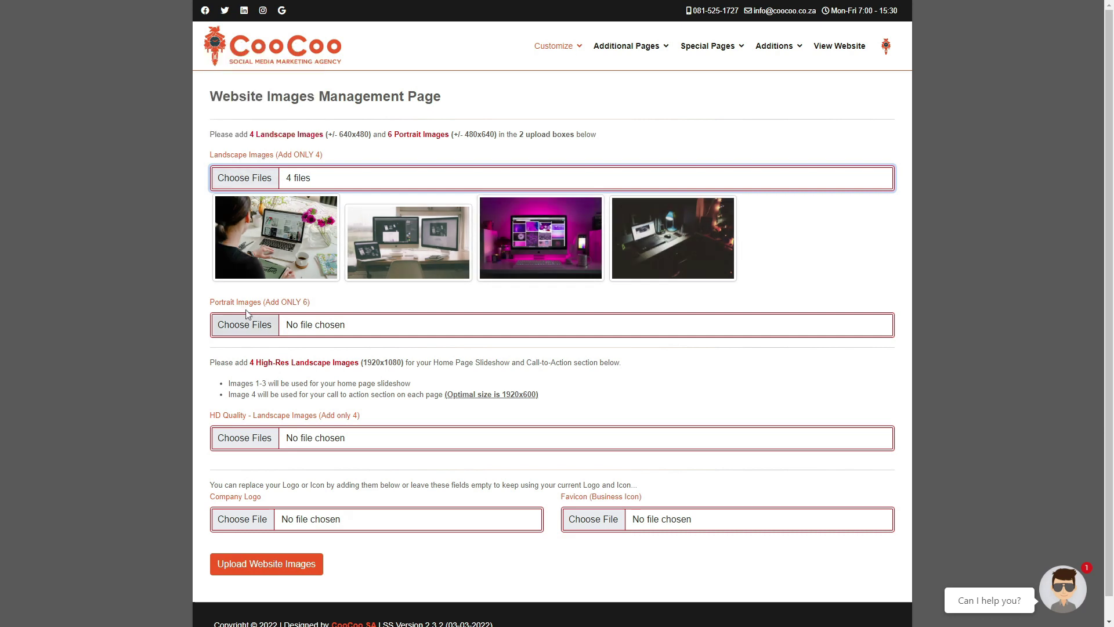
{"action": "left_click", "coordinate": [251, 326]}
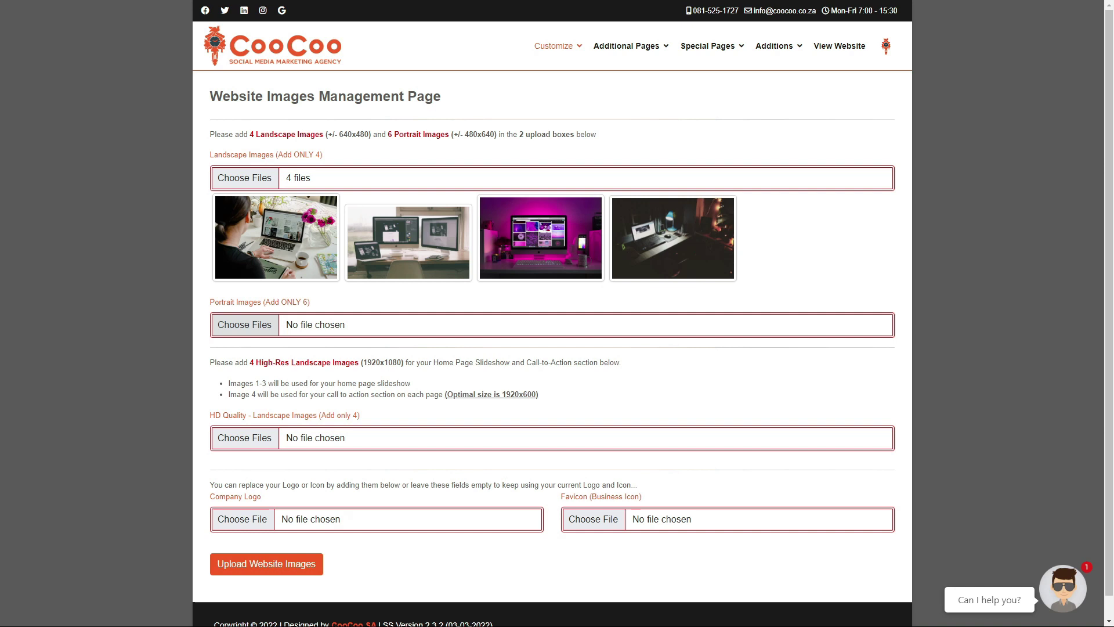
{"action": "left_click", "coordinate": [947, 440]}
{"action": "scroll", "coordinate": [734, 389], "scroll_direction": "down", "scroll_amount": 2}
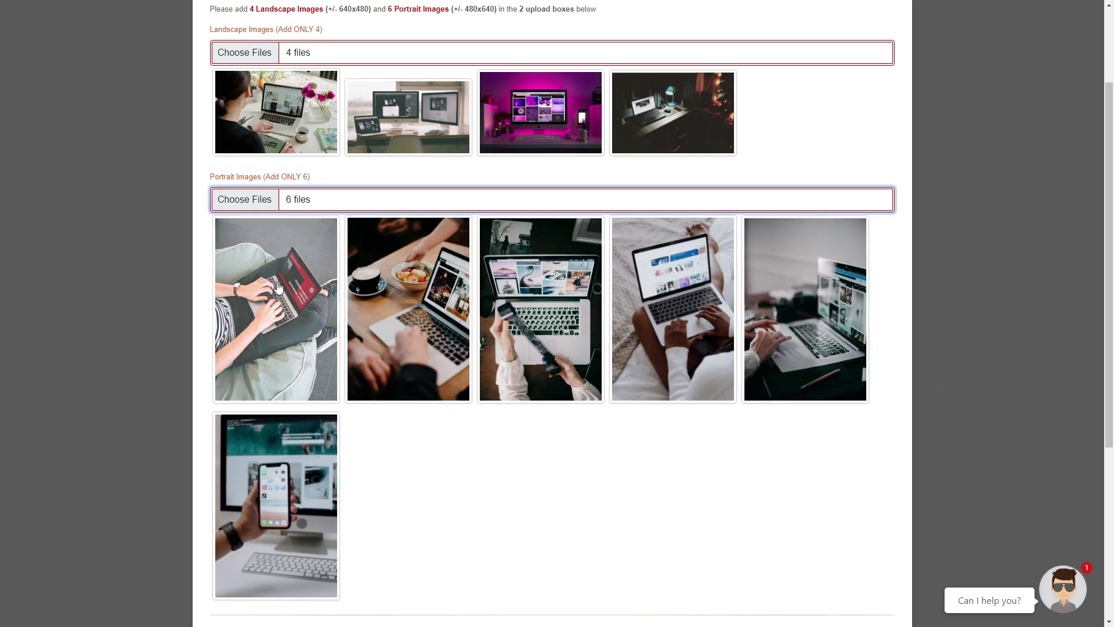
{"action": "scroll", "coordinate": [764, 444], "scroll_direction": "down", "scroll_amount": 5}
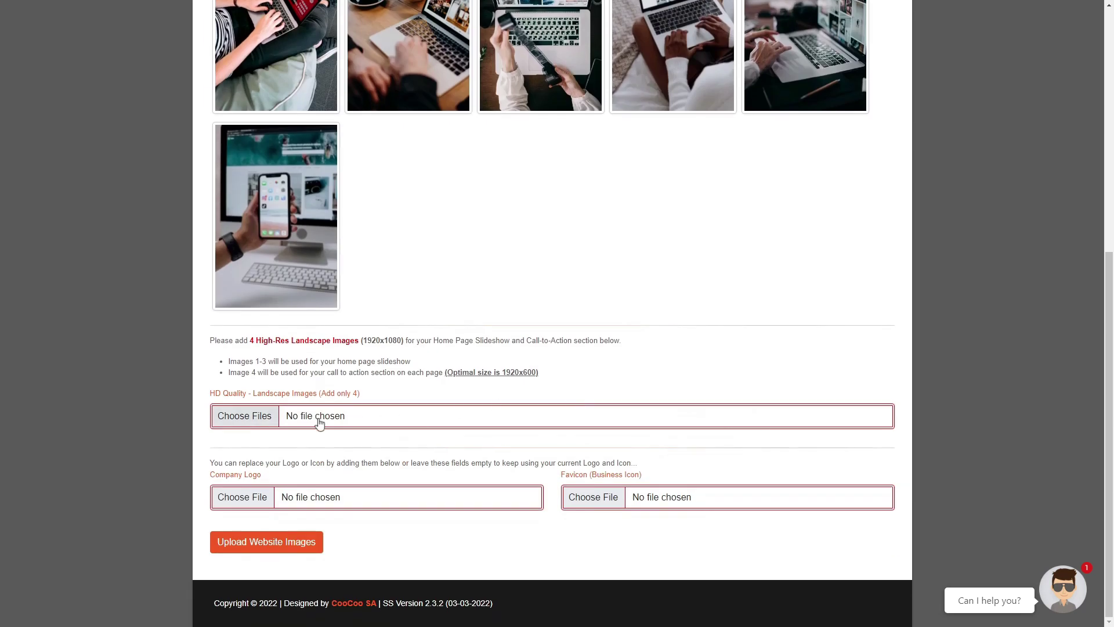
- Choose the four HD images, the Pro-Web-Logo.png logo and the Pro-Web-Icon.png favicon
{"action": "left_click", "coordinate": [244, 421]}
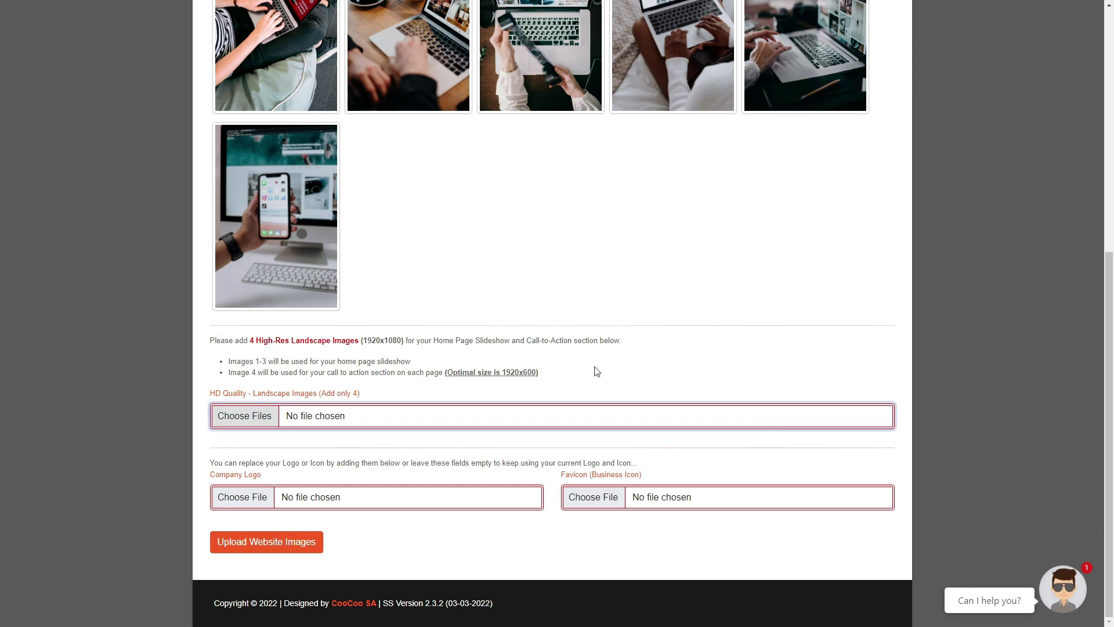
{"action": "scroll", "coordinate": [370, 400], "scroll_direction": "down", "scroll_amount": 2}
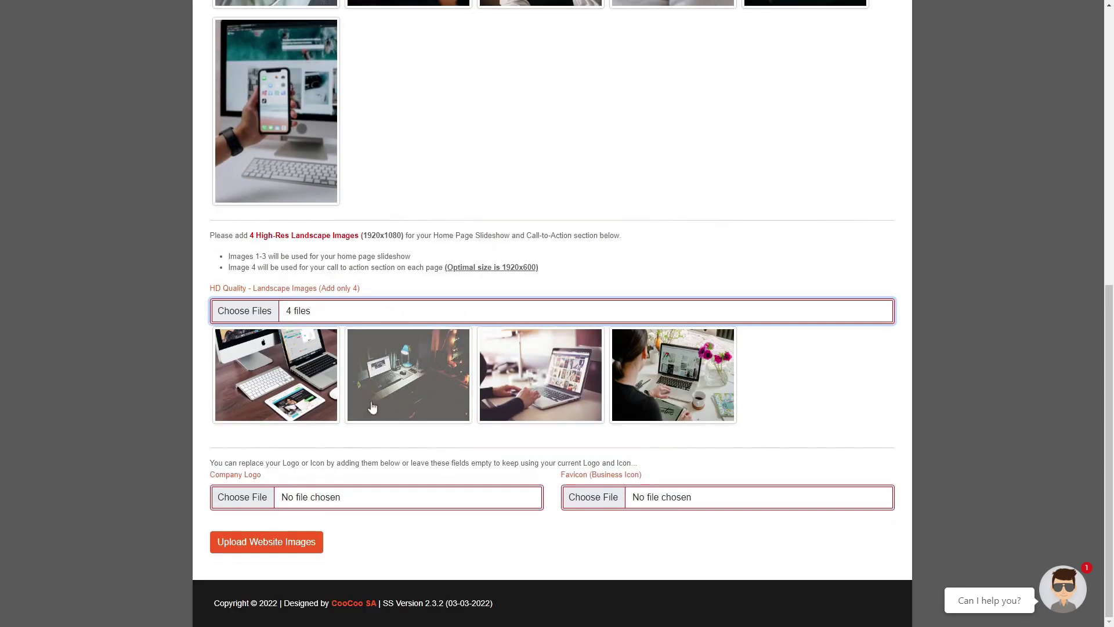
{"action": "left_click", "coordinate": [264, 499]}
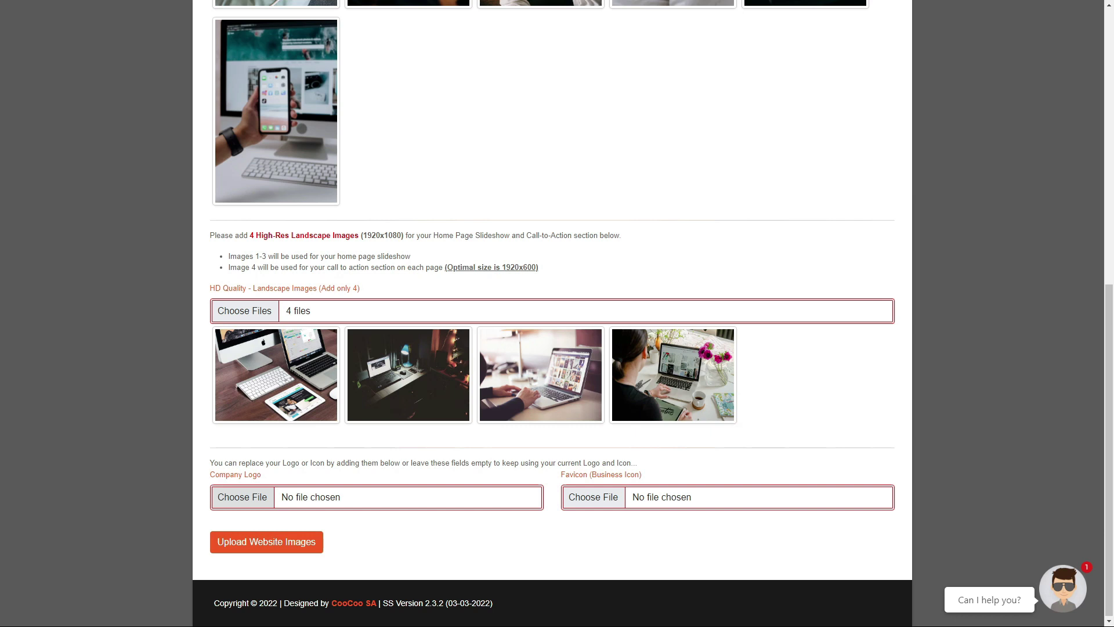
{"action": "scroll", "coordinate": [586, 242], "scroll_direction": "down", "scroll_amount": 1}
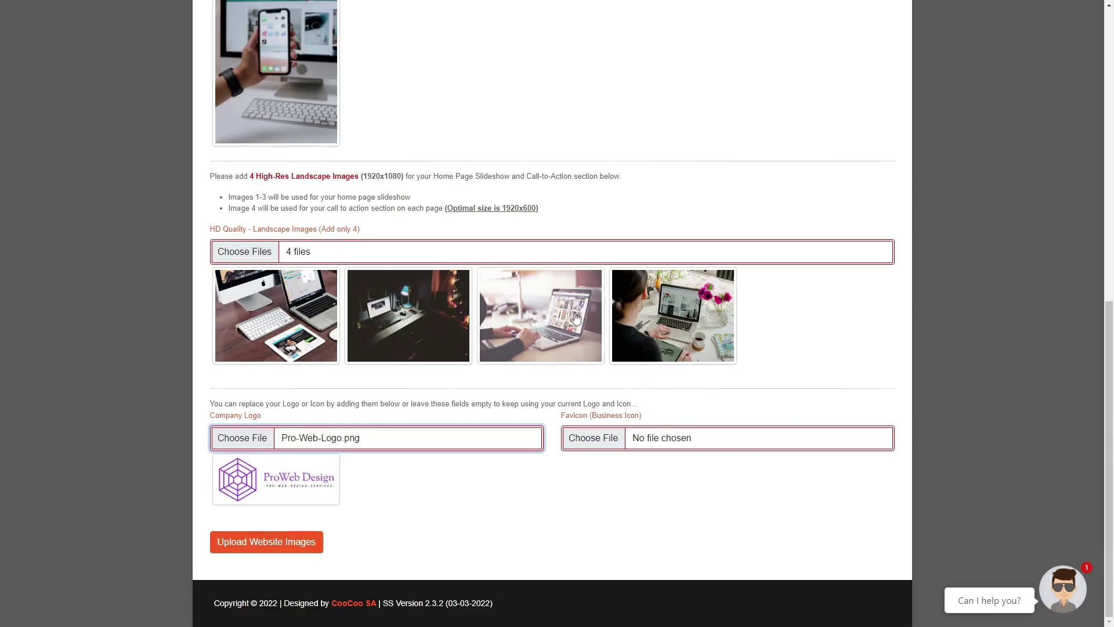
{"action": "left_click", "coordinate": [612, 447]}
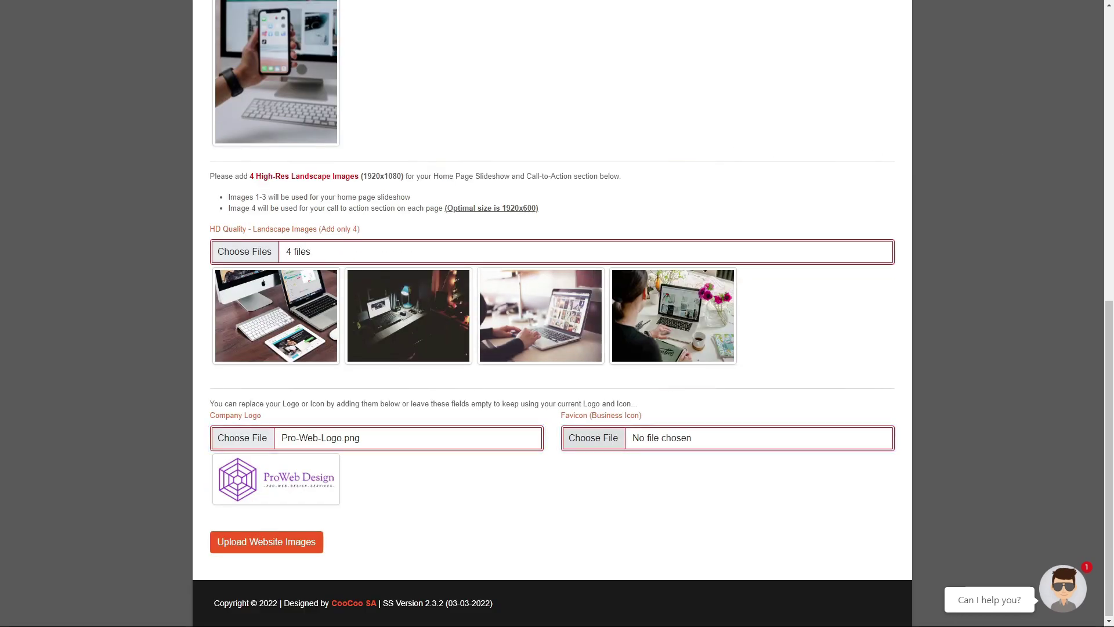
{"action": "scroll", "coordinate": [654, 348], "scroll_direction": "down", "scroll_amount": 2}
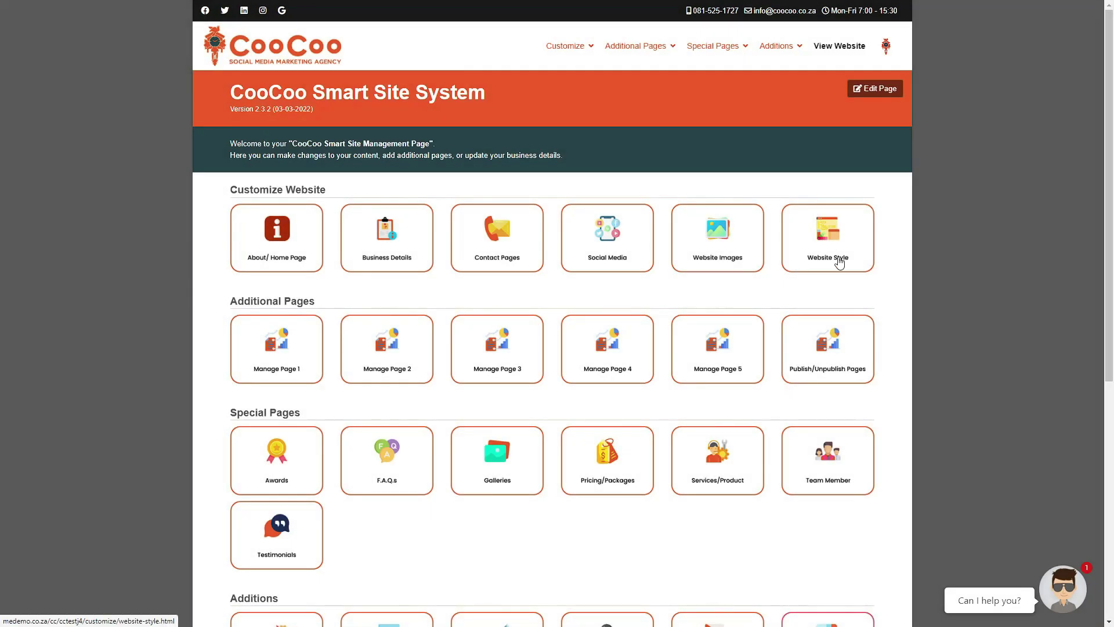
- Head back to the CooCoo management dashboard after uploading the website images
{"action": "mouse_move", "coordinate": [569, 46]}
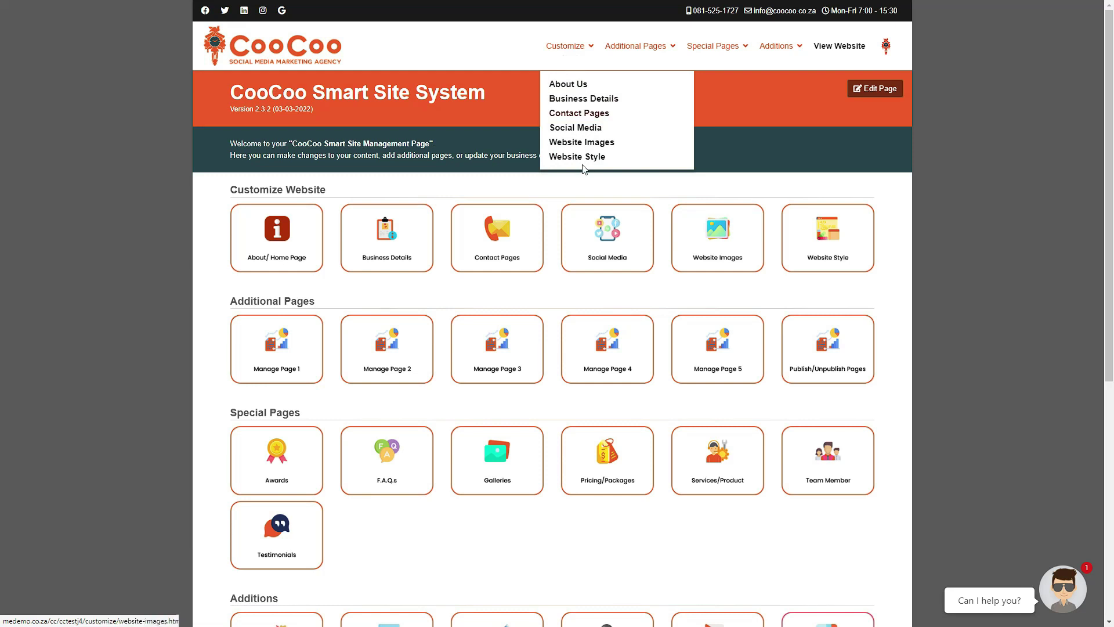
- Open Website Style and read the help tips on the colour field labels
{"action": "left_click", "coordinate": [808, 230]}
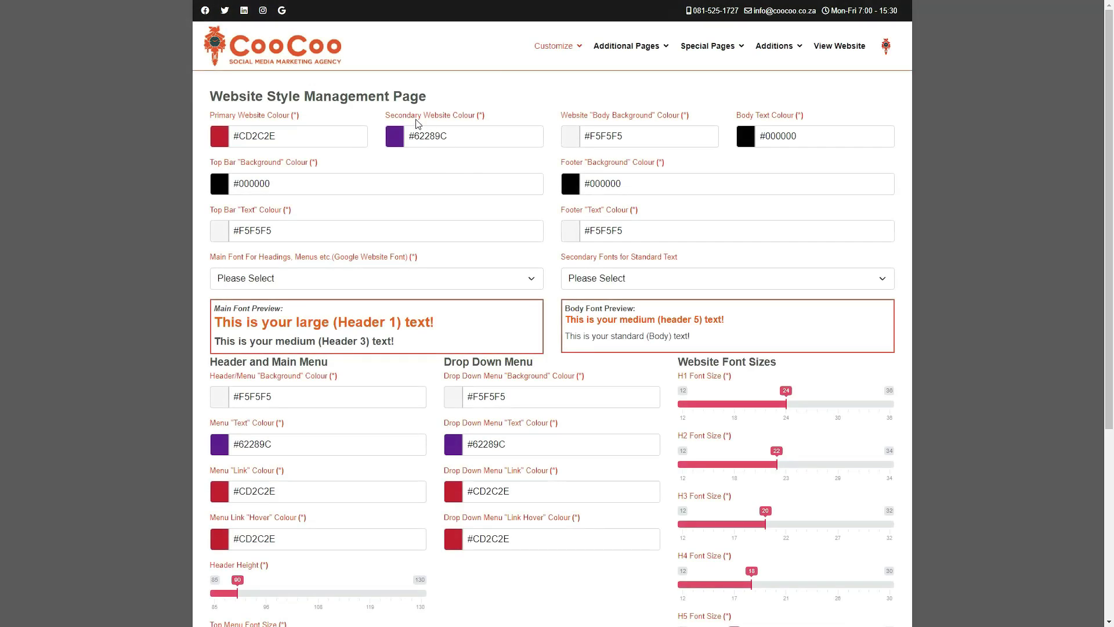
{"action": "mouse_move", "coordinate": [289, 116]}
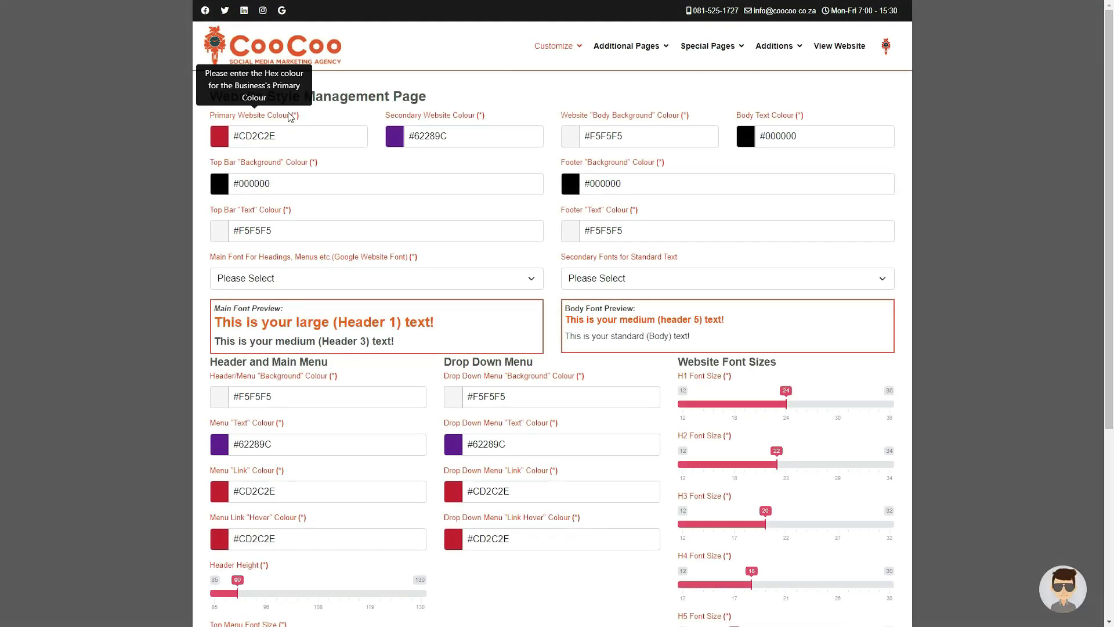
{"action": "mouse_move", "coordinate": [578, 125]}
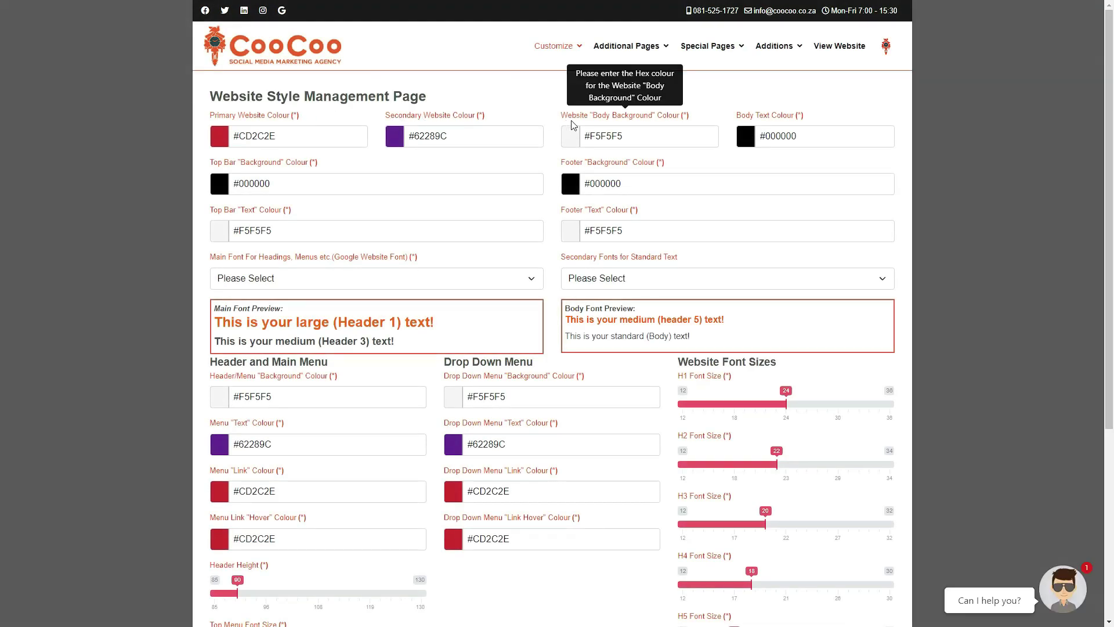
{"action": "mouse_move", "coordinate": [752, 124]}
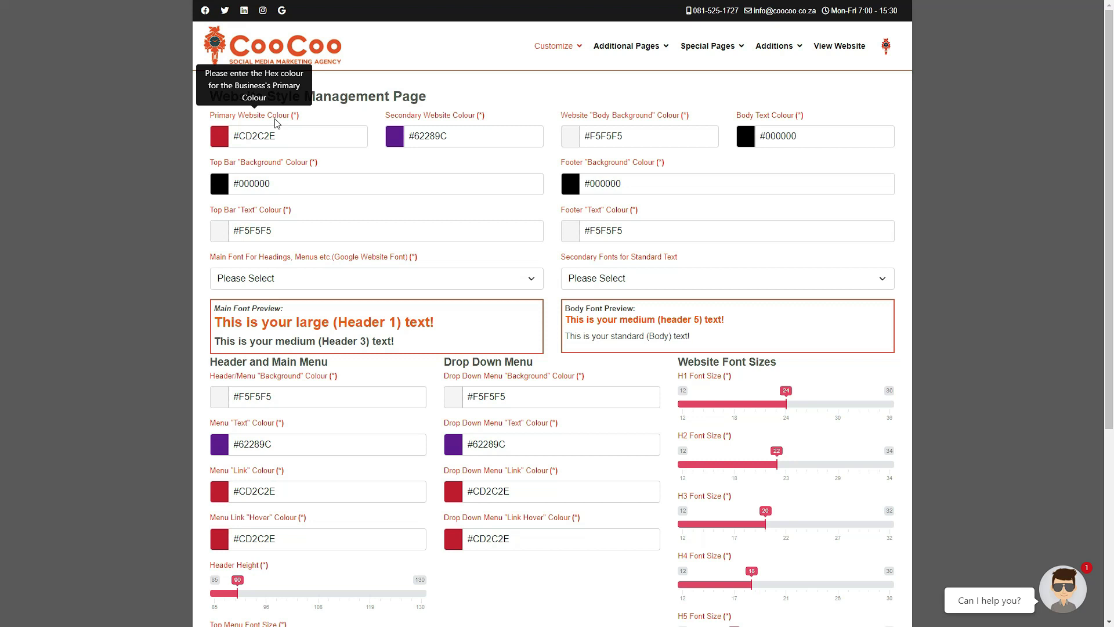
{"action": "mouse_move", "coordinate": [415, 123]}
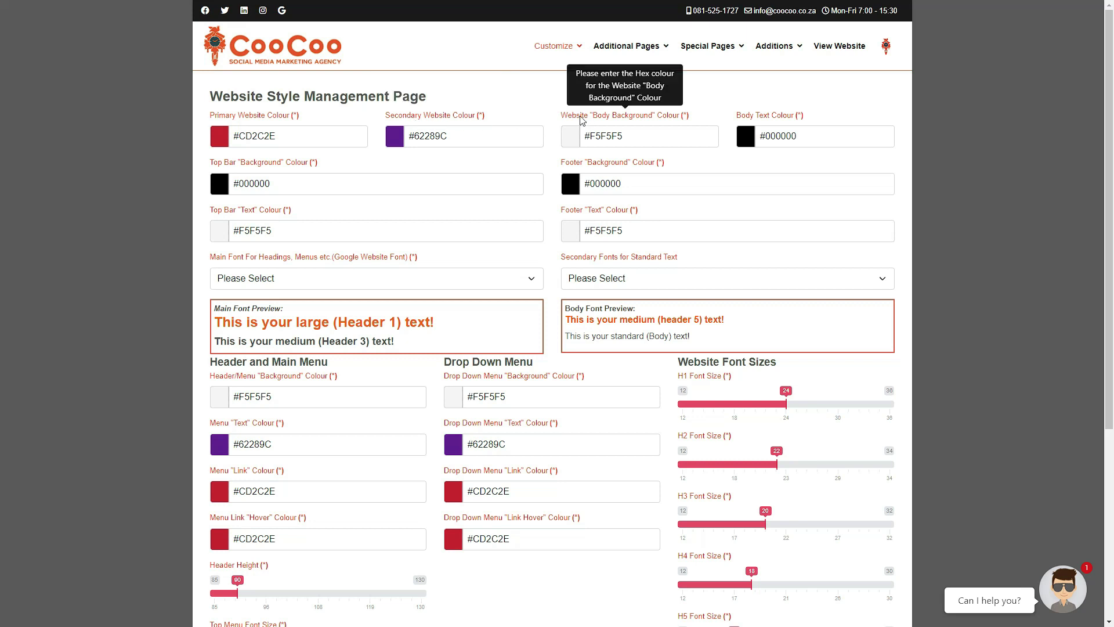
- Brighten the body background to #FFFFFF and set the top bar text to pure white #FFFFFF
{"action": "left_click", "coordinate": [585, 136]}
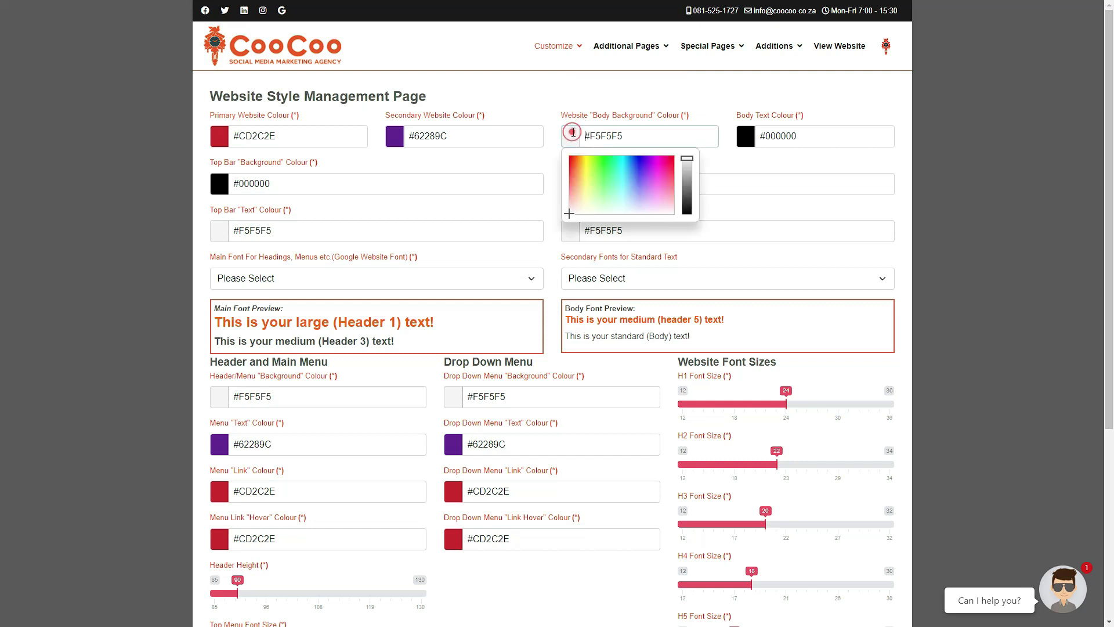
{"action": "left_click", "coordinate": [683, 157]}
{"action": "left_click", "coordinate": [757, 164]}
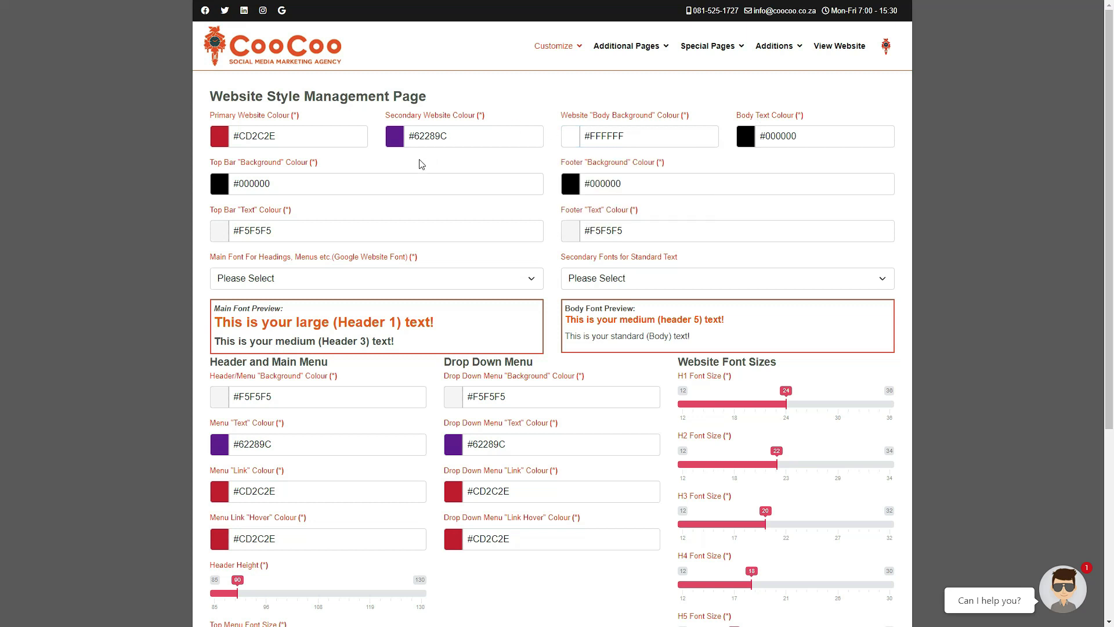
{"action": "mouse_move", "coordinate": [293, 167]}
{"action": "left_click", "coordinate": [300, 224]}
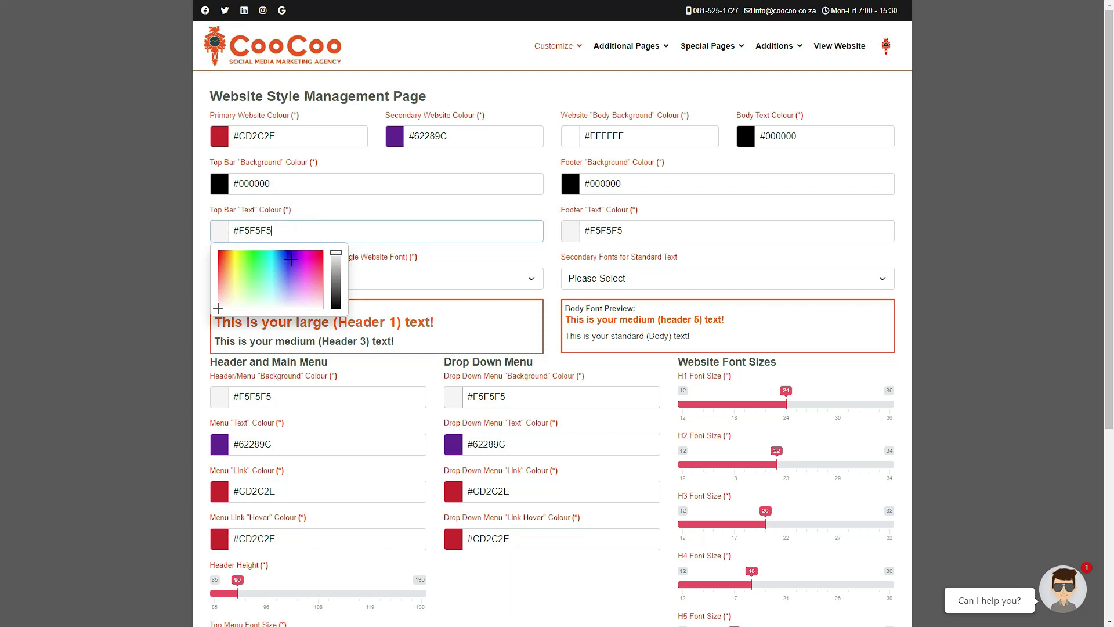
{"action": "mouse_move", "coordinate": [336, 254]}
{"action": "left_mouse_down"}
{"action": "mouse_move", "coordinate": [339, 273]}
{"action": "mouse_move", "coordinate": [337, 250]}
{"action": "left_mouse_up"}
{"action": "left_click", "coordinate": [339, 213]}
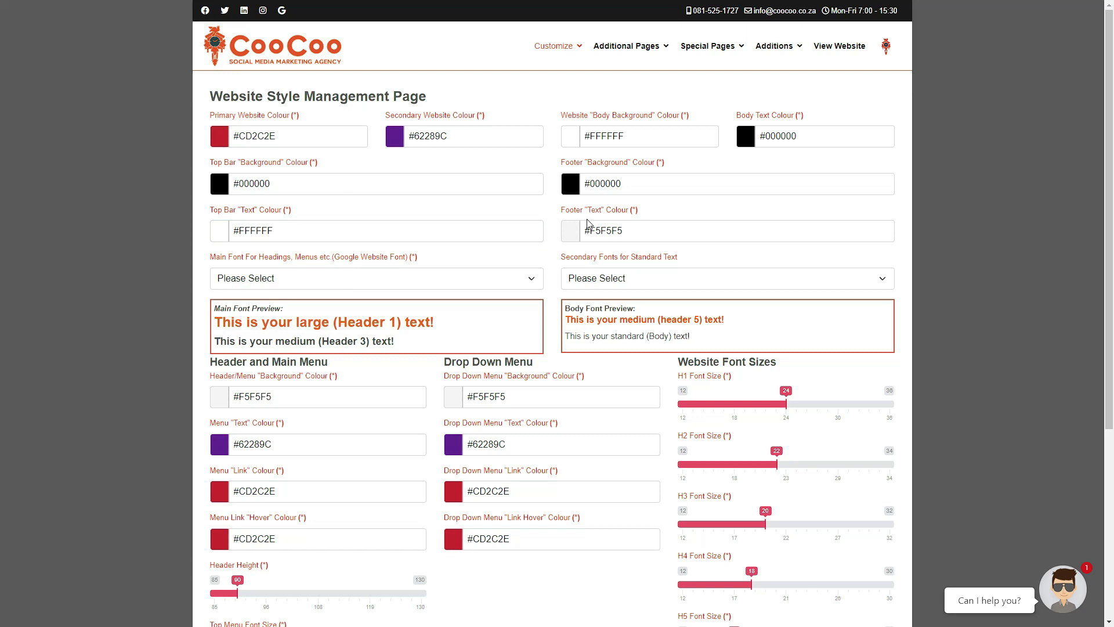
- Darken the footer text colour to light grey #C5C5C5
{"action": "mouse_move", "coordinate": [596, 216]}
{"action": "left_click", "coordinate": [570, 231]}
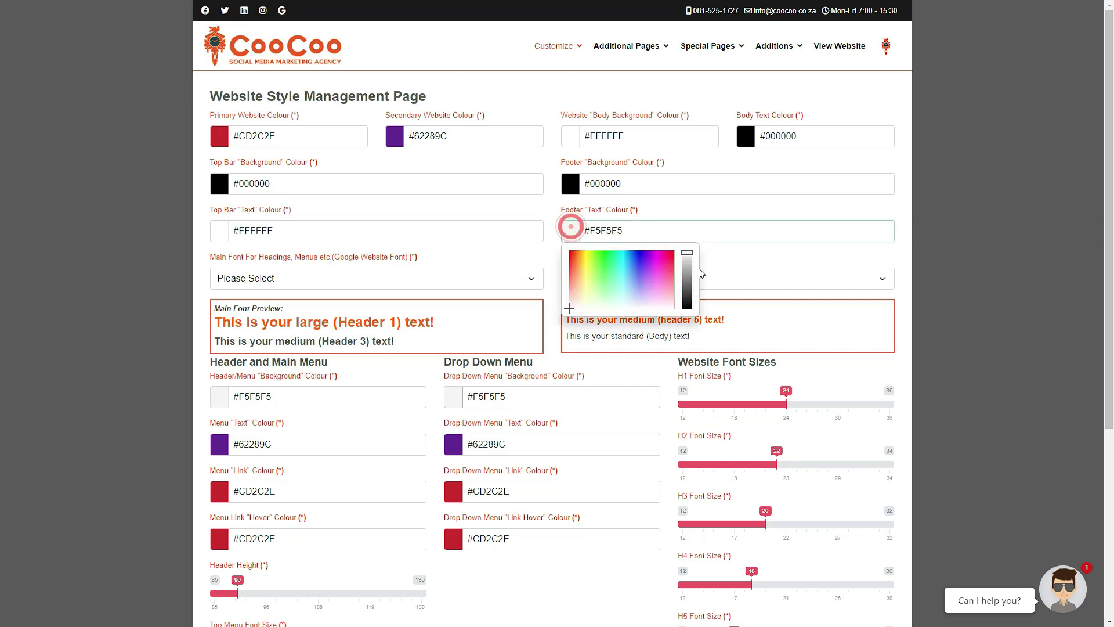
{"action": "left_click", "coordinate": [689, 252]}
{"action": "left_click_drag", "start_coordinate": [690, 255], "coordinate": [692, 267]}
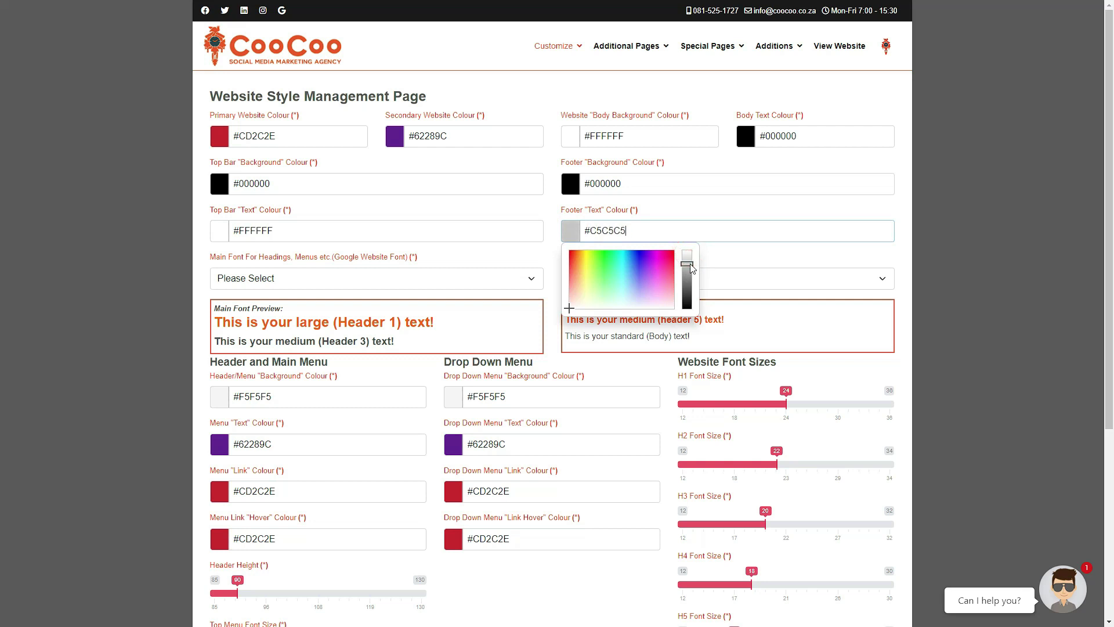
{"action": "left_click", "coordinate": [690, 214]}
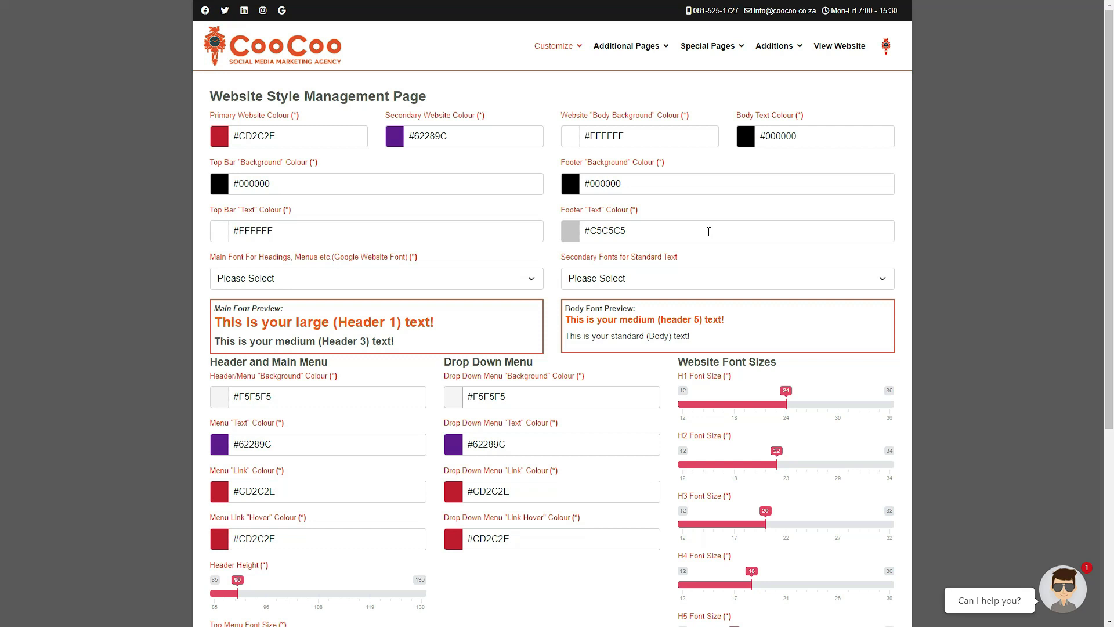
- Choose Adamina as the heading font and Times New Roman for body text
{"action": "scroll", "coordinate": [709, 236], "scroll_direction": "down", "scroll_amount": 2}
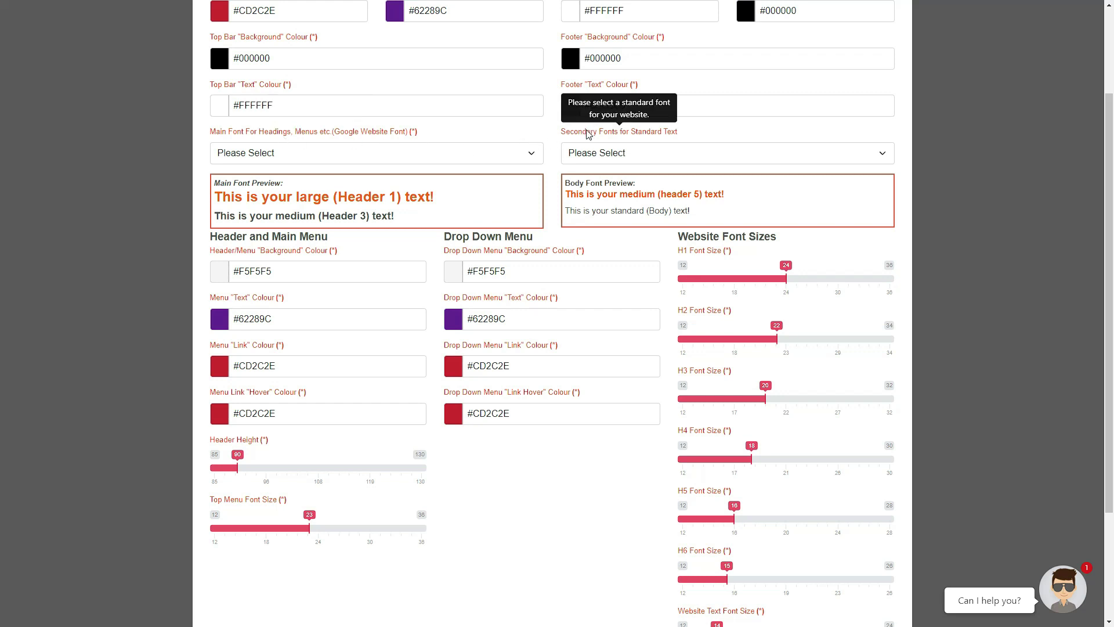
{"action": "left_click", "coordinate": [530, 150]}
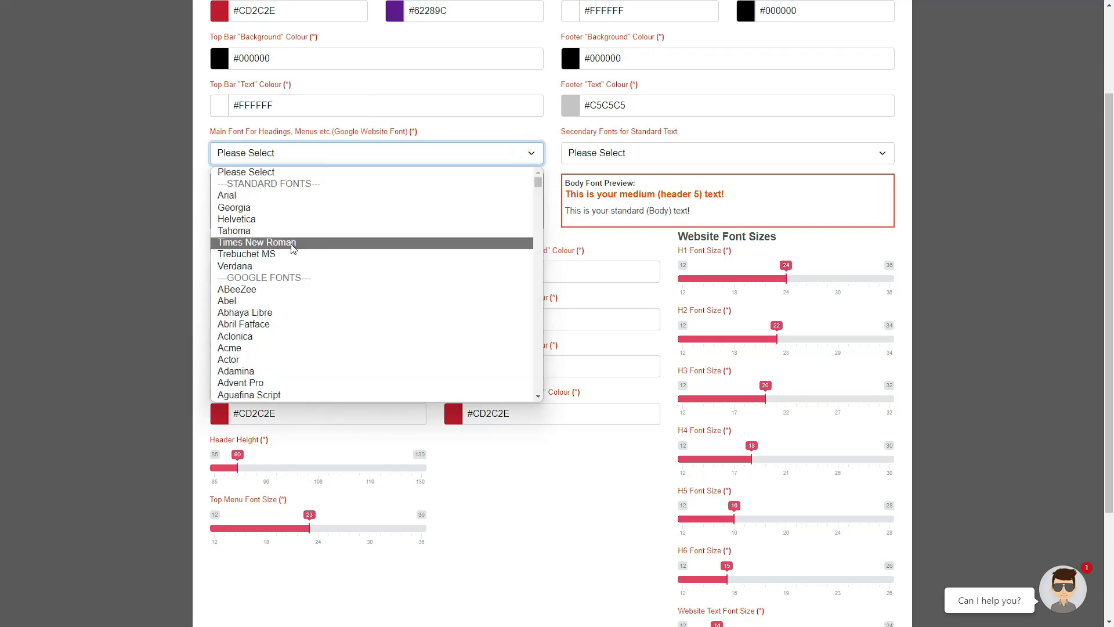
{"action": "left_click", "coordinate": [261, 370]}
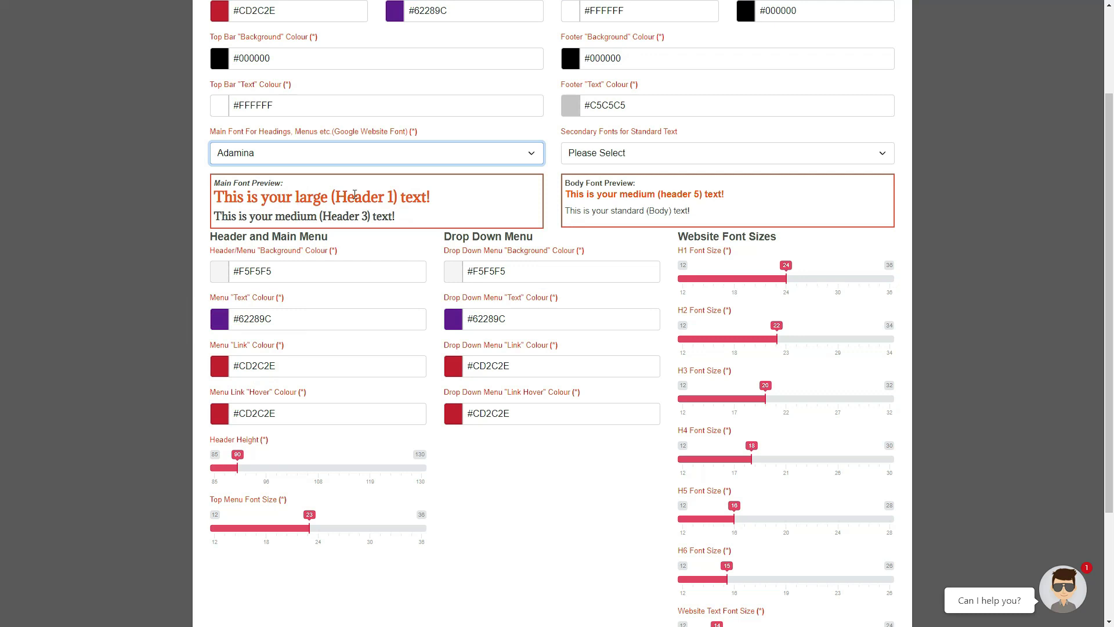
{"action": "left_click", "coordinate": [598, 157]}
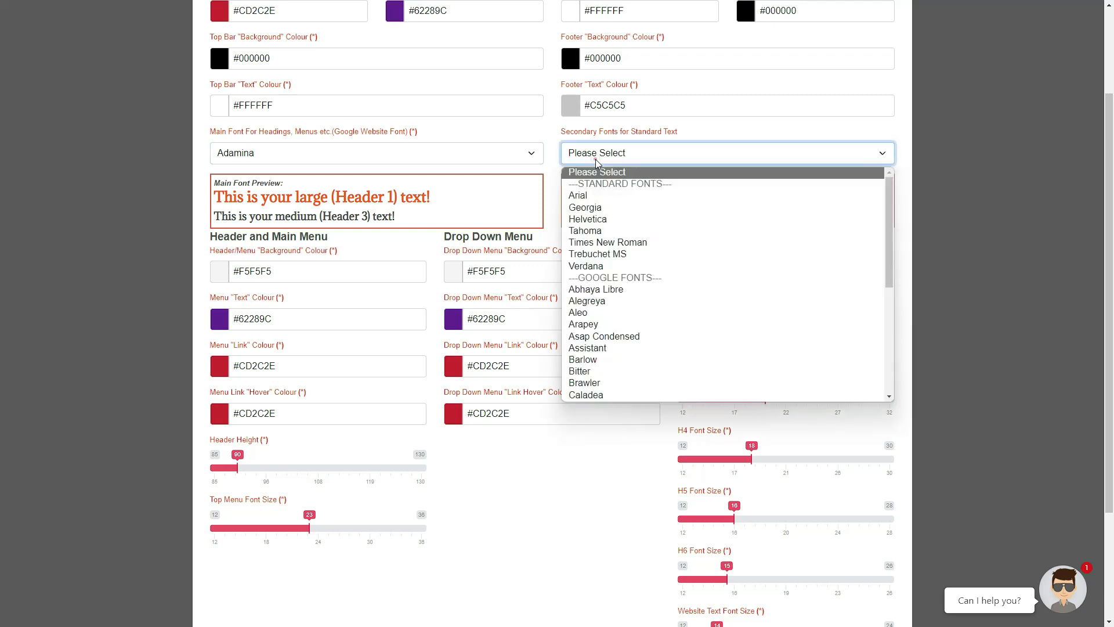
{"action": "left_click", "coordinate": [593, 242]}
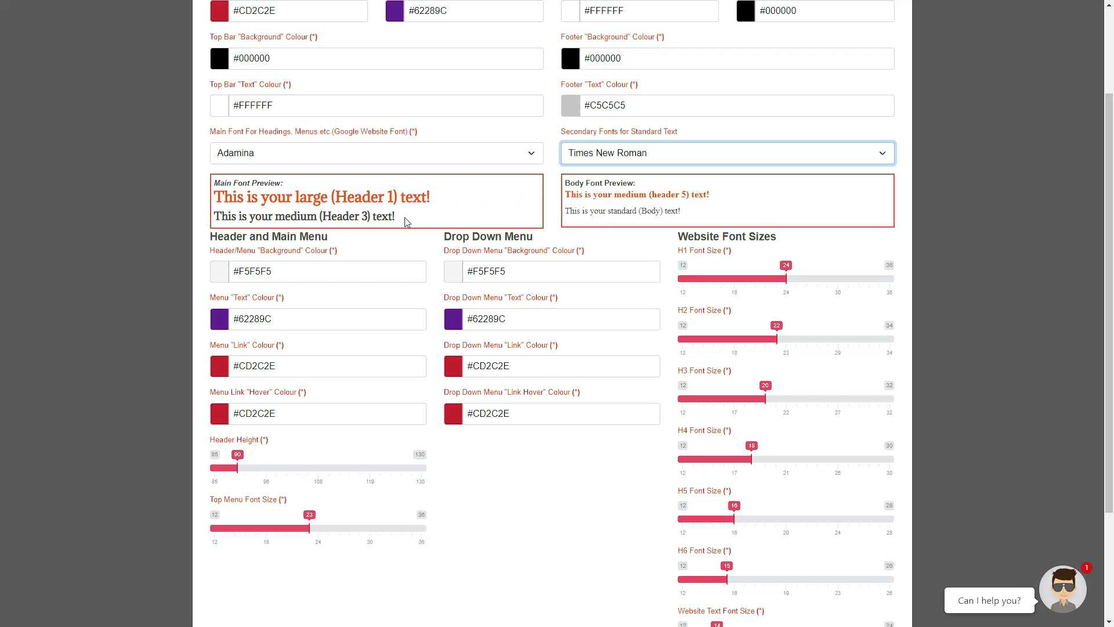
{"action": "left_click", "coordinate": [358, 272]}
- Set the header/menu background colour to white #FFFFFF
{"action": "left_click_drag", "start_coordinate": [336, 295], "coordinate": [339, 350]}
{"action": "left_click", "coordinate": [379, 301]}
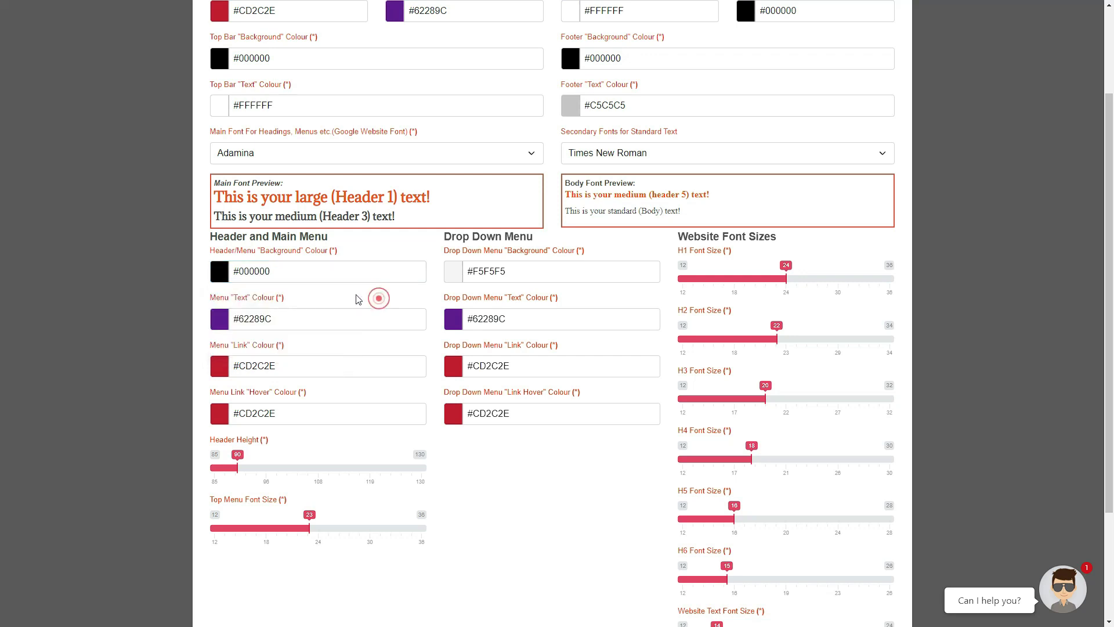
{"action": "left_click", "coordinate": [307, 271]}
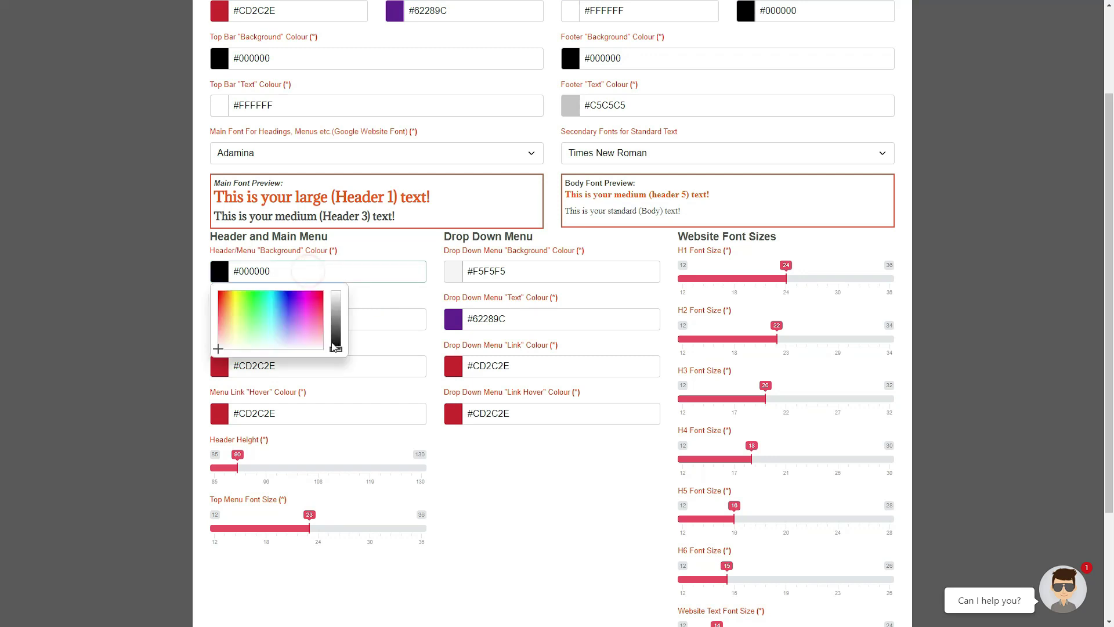
{"action": "left_click_drag", "start_coordinate": [336, 349], "coordinate": [336, 291]}
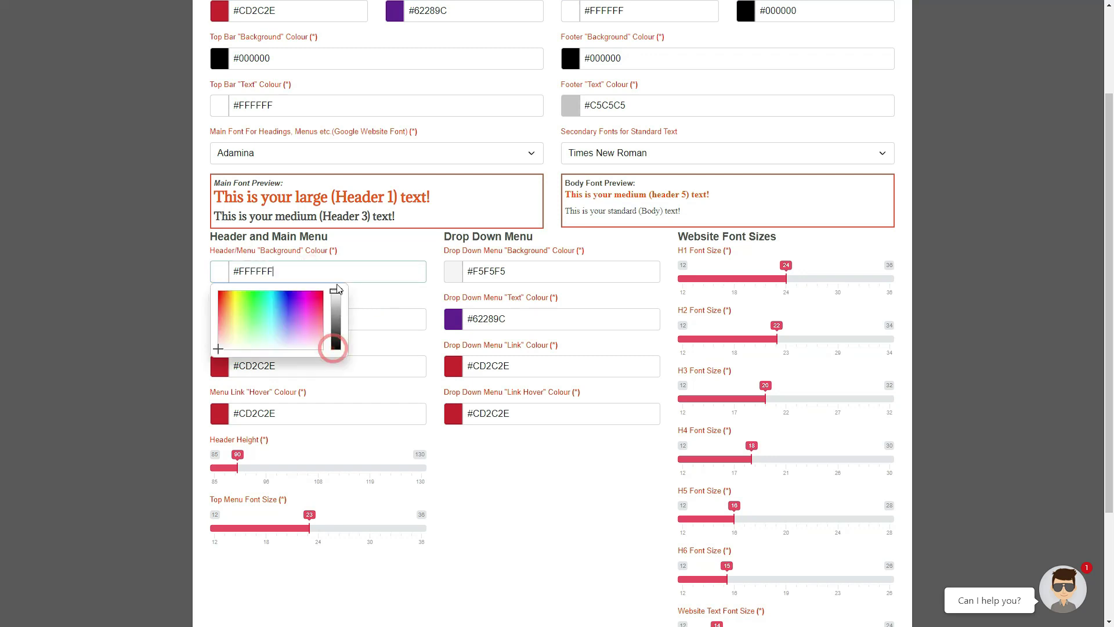
{"action": "left_click", "coordinate": [399, 297]}
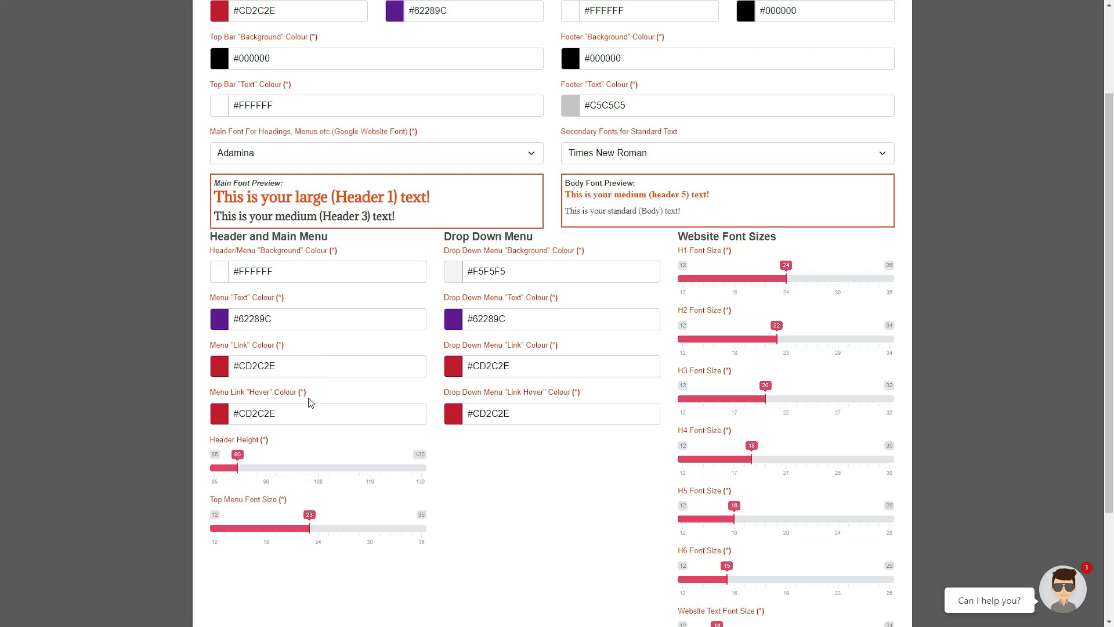
- Adjust the header height and shrink the top menu font size
{"action": "mouse_move", "coordinate": [307, 397]}
{"action": "mouse_move", "coordinate": [238, 467]}
{"action": "left_mouse_down"}
{"action": "mouse_move", "coordinate": [411, 476]}
{"action": "mouse_move", "coordinate": [215, 476]}
{"action": "mouse_move", "coordinate": [425, 479]}
{"action": "mouse_move", "coordinate": [238, 477]}
{"action": "left_mouse_up"}
{"action": "left_click_drag", "start_coordinate": [309, 533], "coordinate": [273, 535]}
- Brighten the drop-down menu background to #FFFFFF, closing the drop-down text picker without changes
{"action": "left_click", "coordinate": [557, 265]}
{"action": "left_click", "coordinate": [569, 292]}
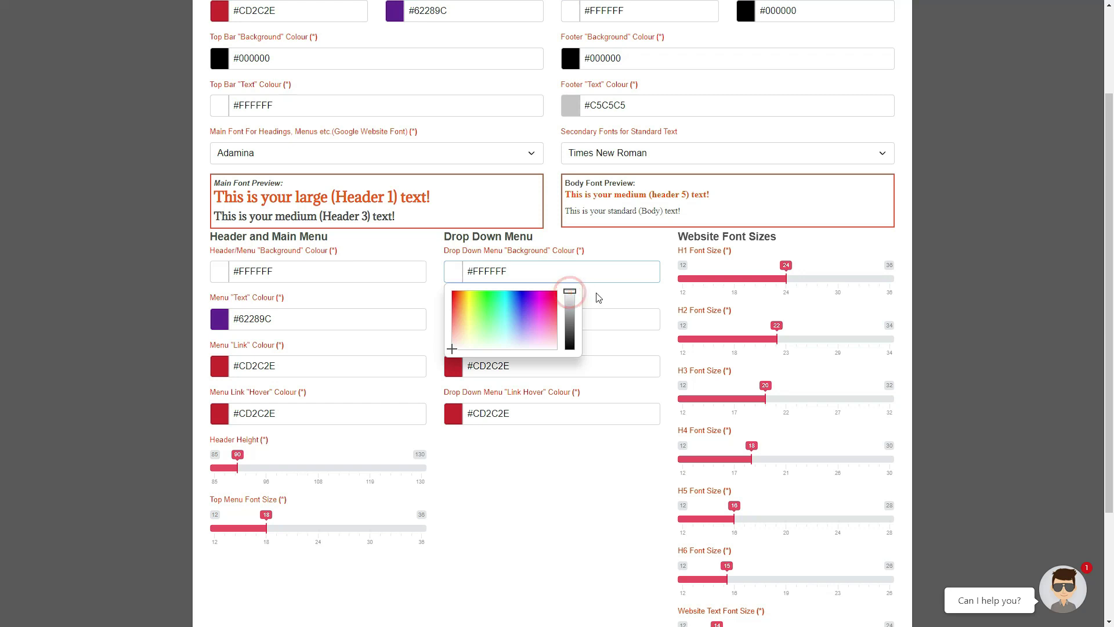
{"action": "left_click", "coordinate": [596, 292]}
{"action": "left_click", "coordinate": [554, 317]}
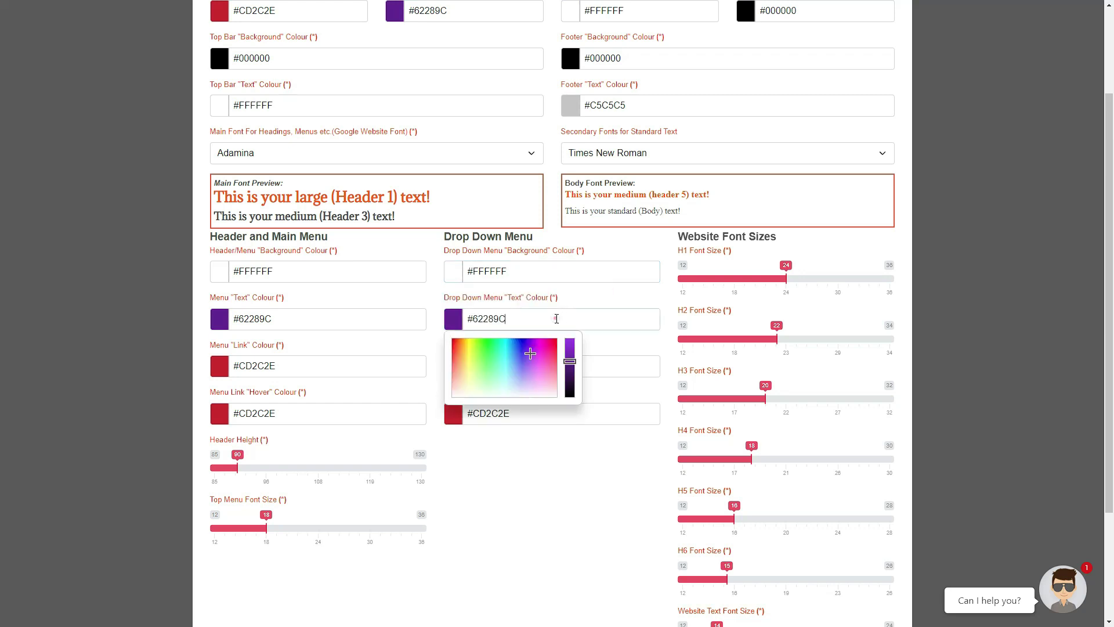
{"action": "left_click", "coordinate": [605, 342]}
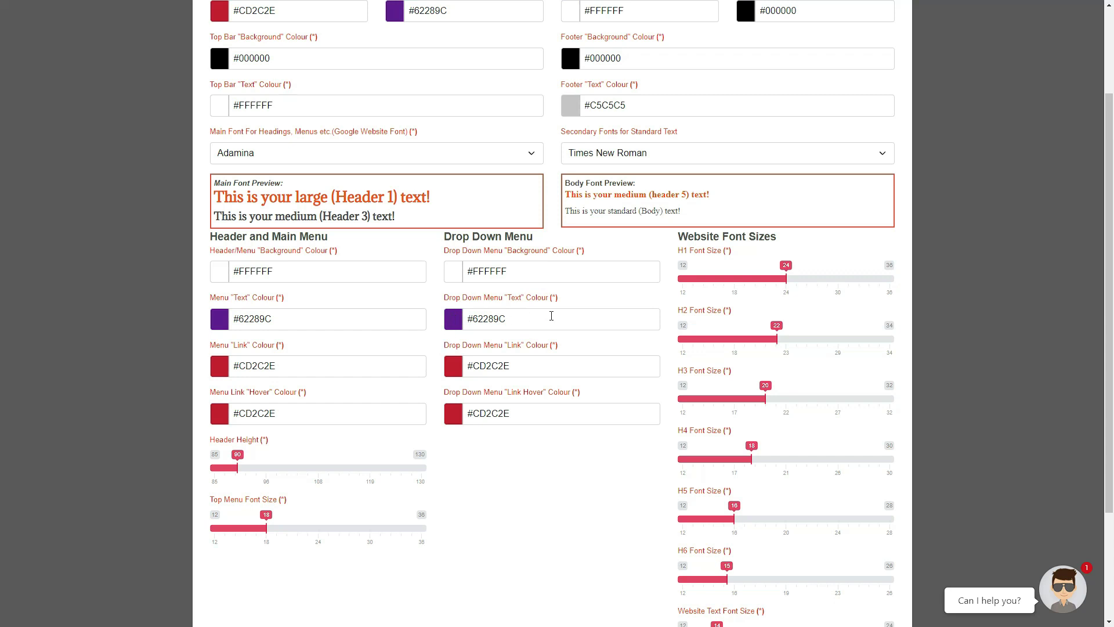
{"action": "mouse_move", "coordinate": [553, 347]}
{"action": "mouse_move", "coordinate": [581, 259]}
{"action": "left_click_drag", "start_coordinate": [677, 235], "coordinate": [780, 237]}
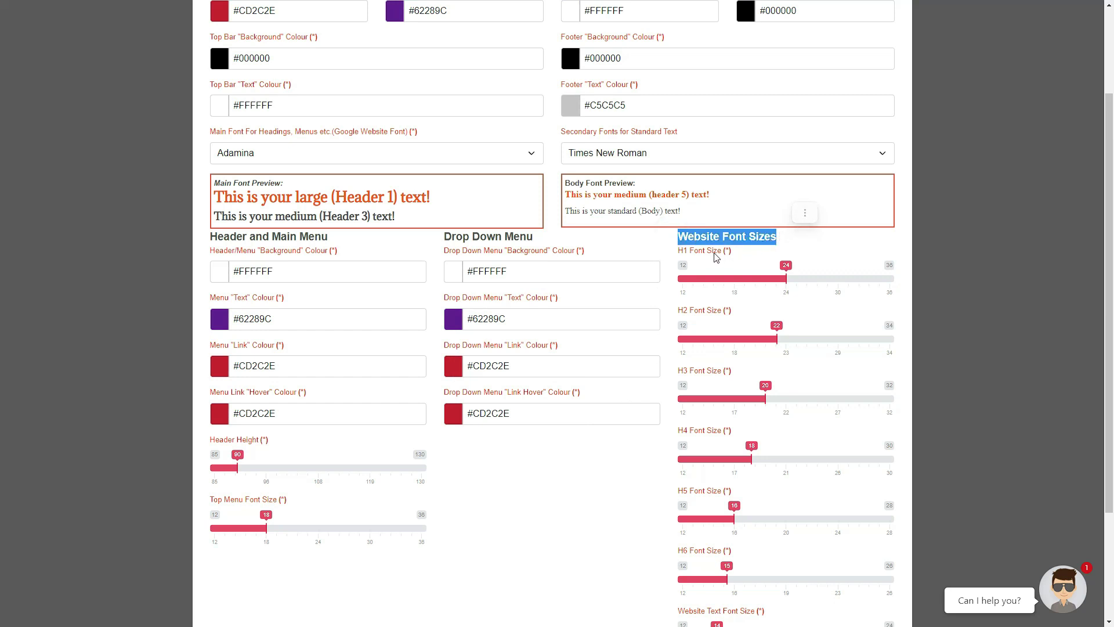
{"action": "left_click", "coordinate": [825, 246]}
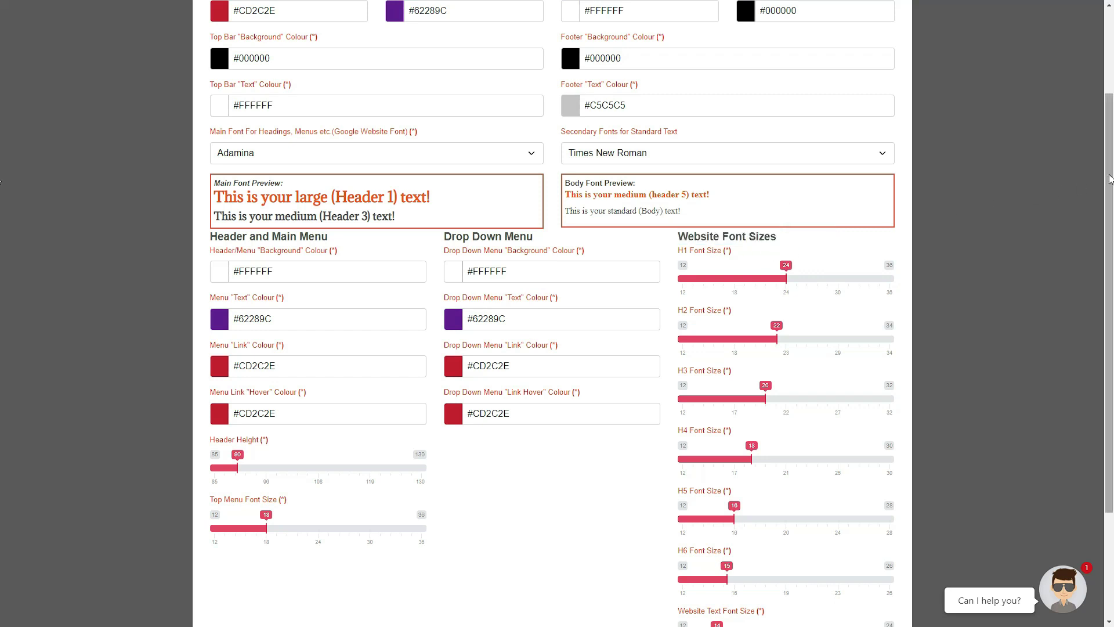
{"action": "left_click_drag", "start_coordinate": [1110, 182], "coordinate": [1110, 245]}
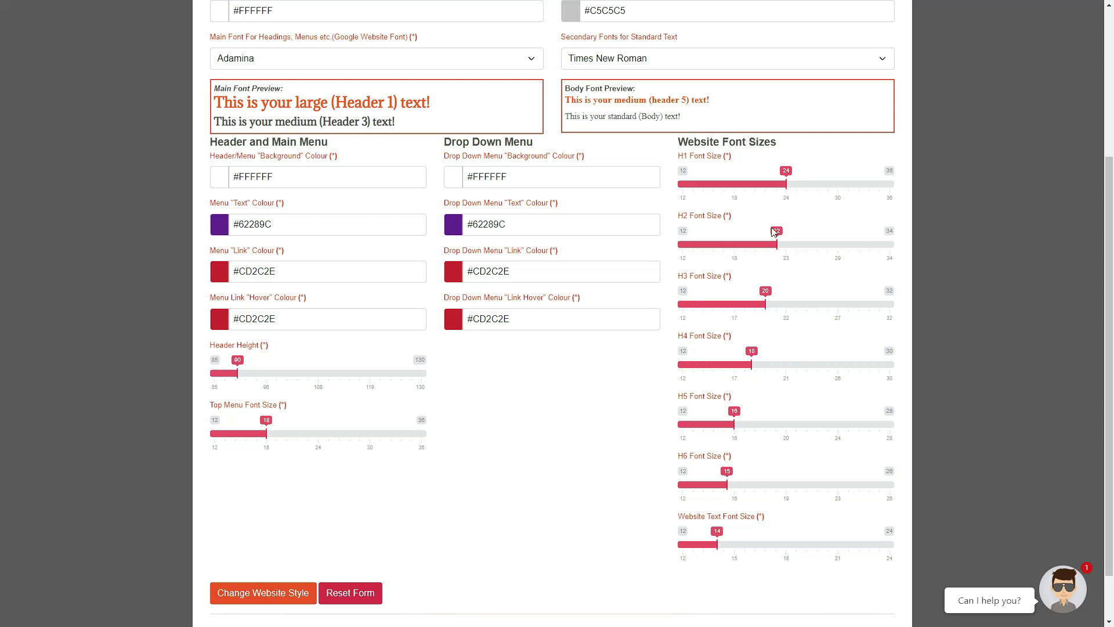
{"action": "scroll", "coordinate": [732, 465], "scroll_direction": "down", "scroll_amount": 1}
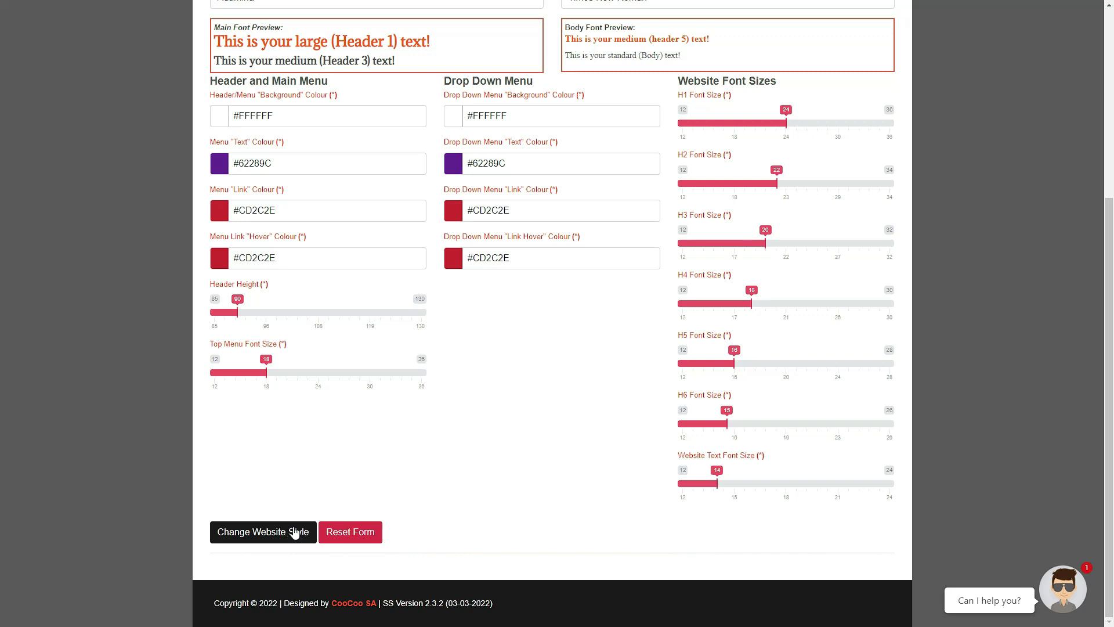
- Submit the website style form with Change Website Style to save the settings and return to the dashboard
{"action": "left_click", "coordinate": [294, 532]}
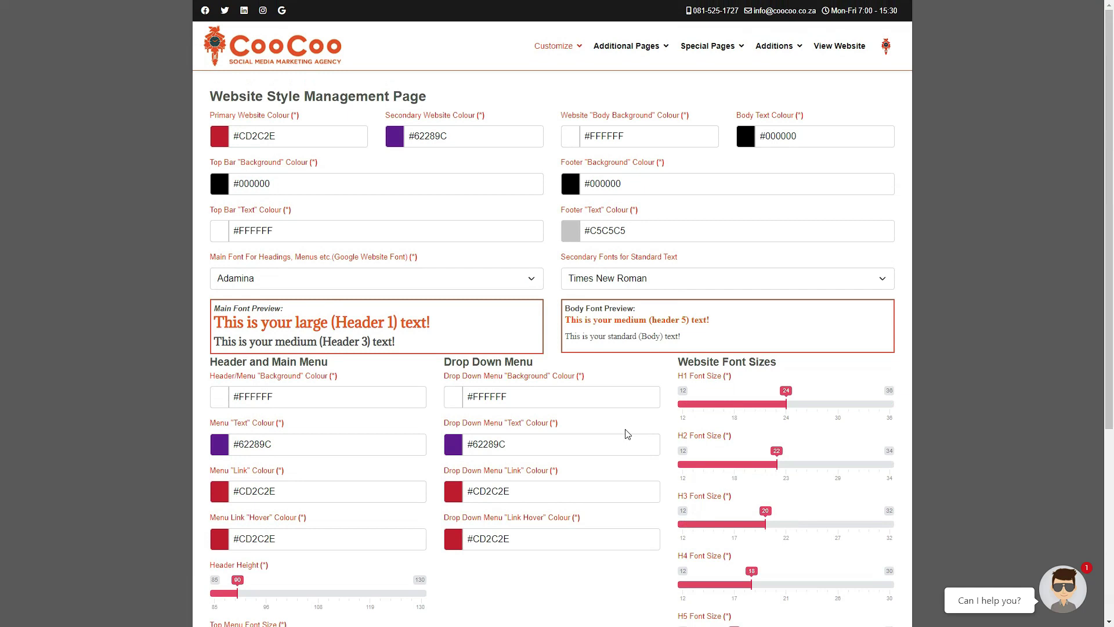
{"action": "scroll", "coordinate": [627, 434], "scroll_direction": "down", "scroll_amount": 5}
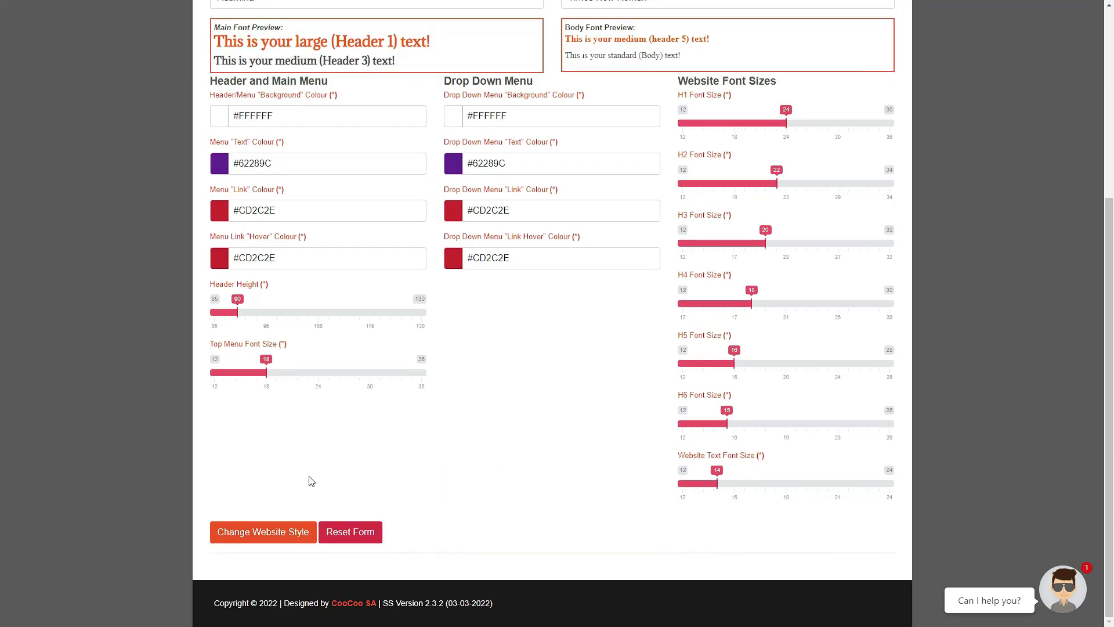
{"action": "left_click", "coordinate": [300, 539]}
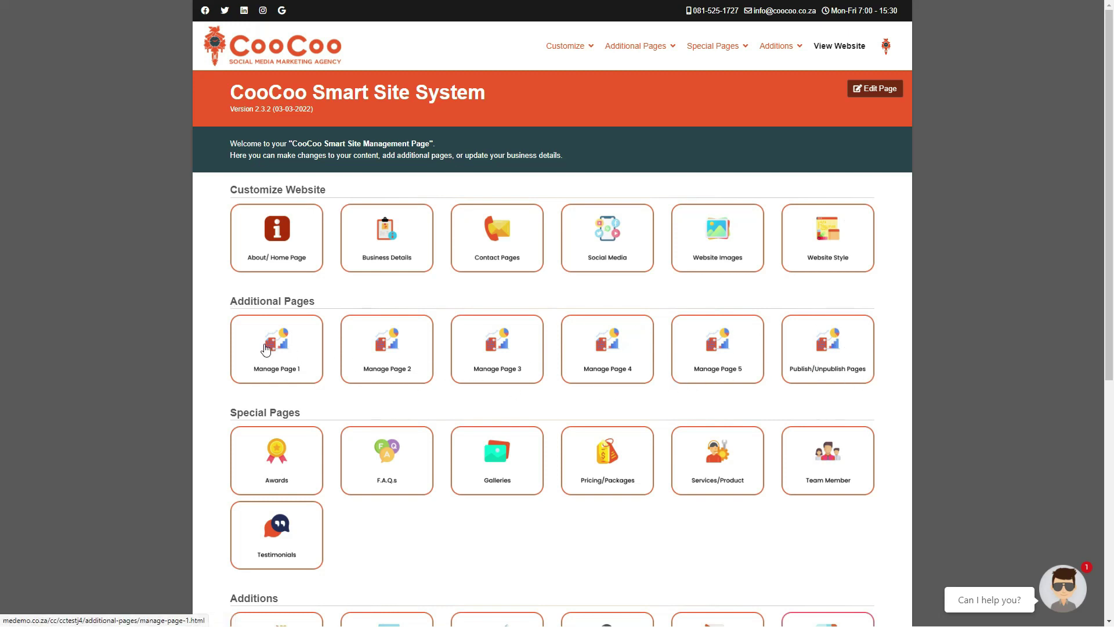
- Open the Manage Page 1 tile under Additional Pages on the dashboard
{"action": "mouse_move", "coordinate": [634, 54]}
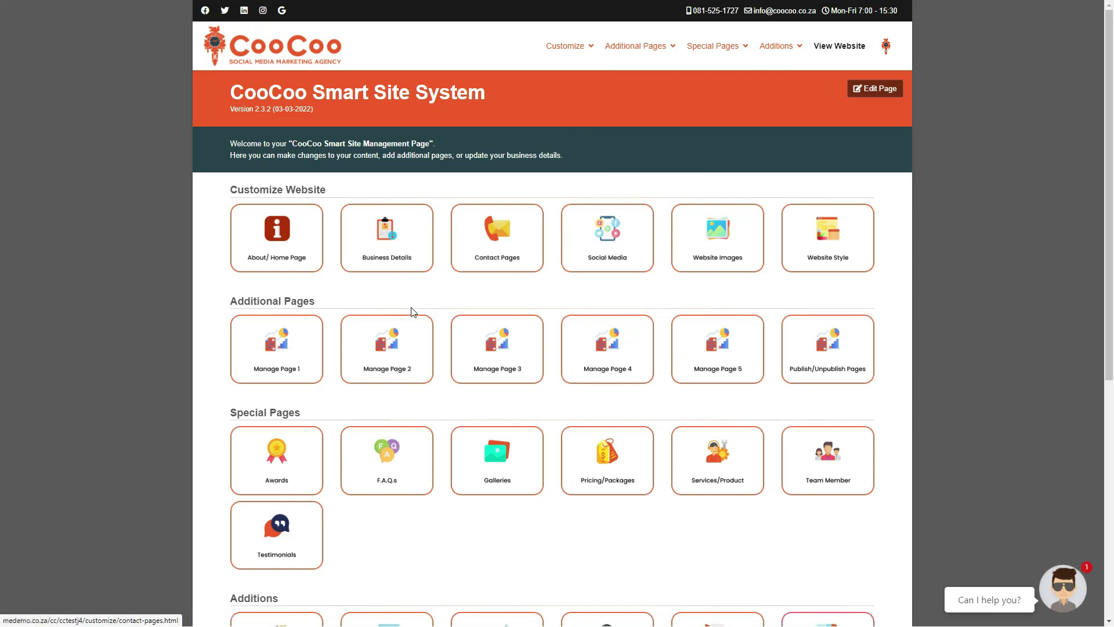
{"action": "left_click", "coordinate": [625, 339]}
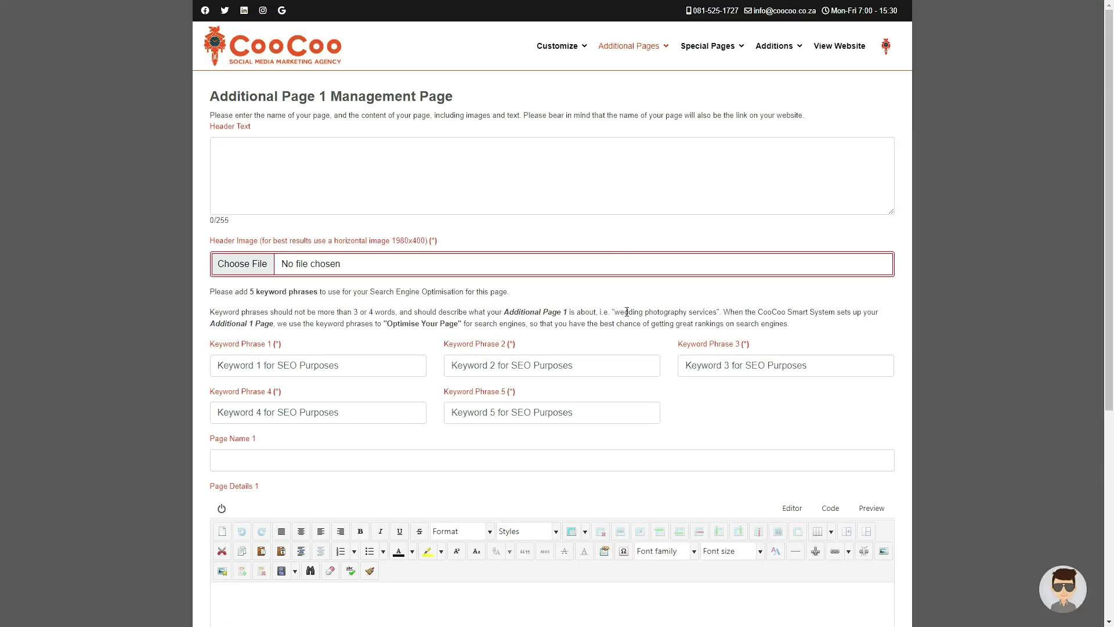
{"action": "mouse_move", "coordinate": [626, 58]}
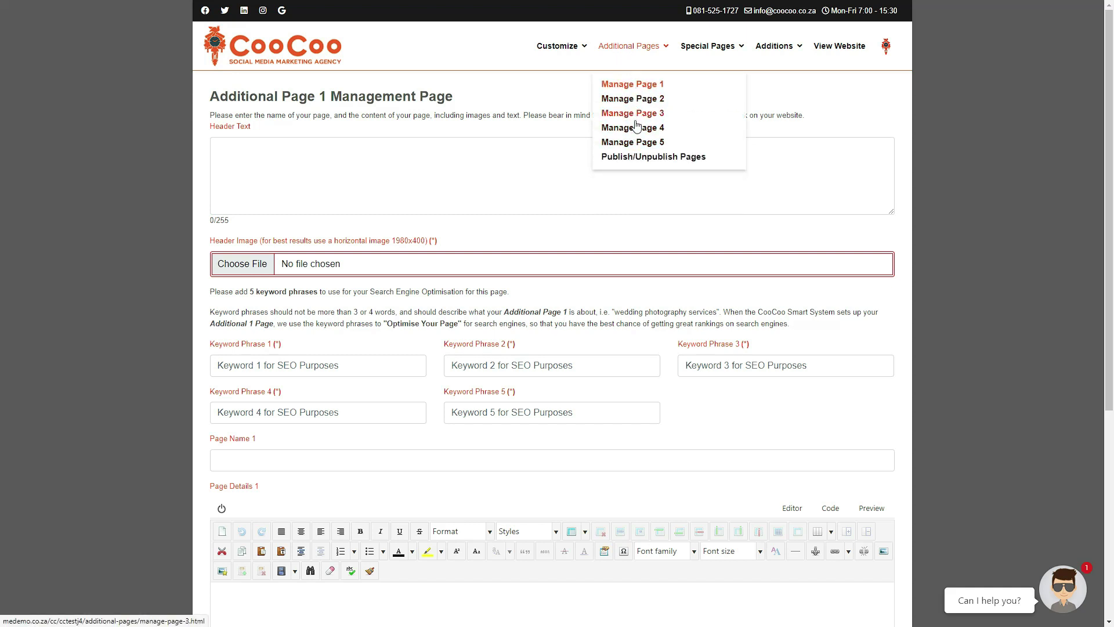
{"action": "left_click", "coordinate": [381, 187]}
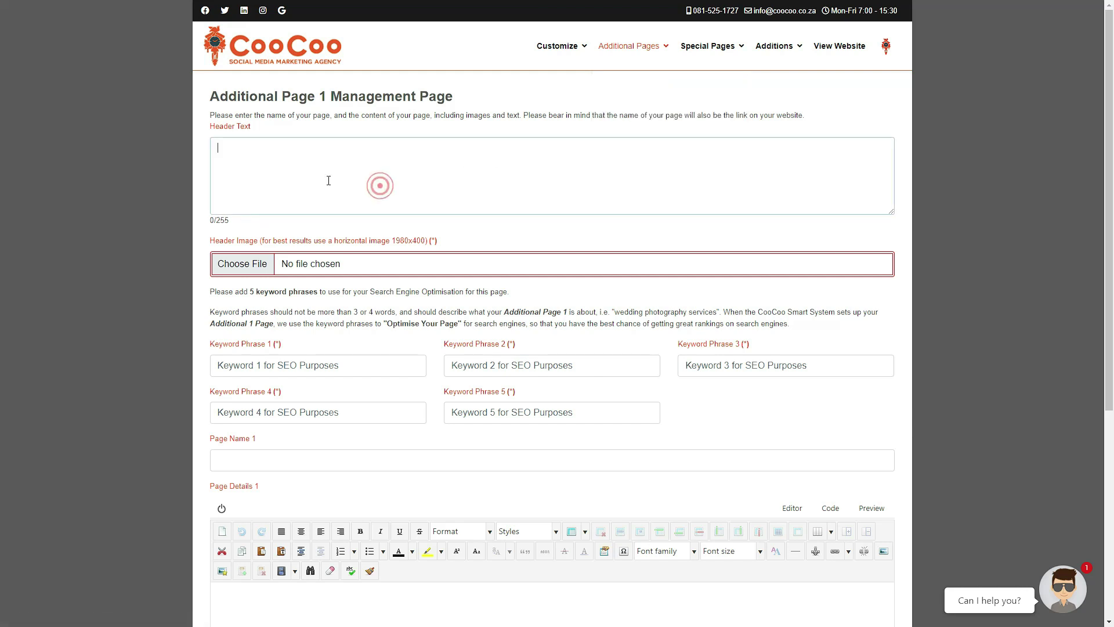
{"action": "mouse_move", "coordinate": [246, 132]}
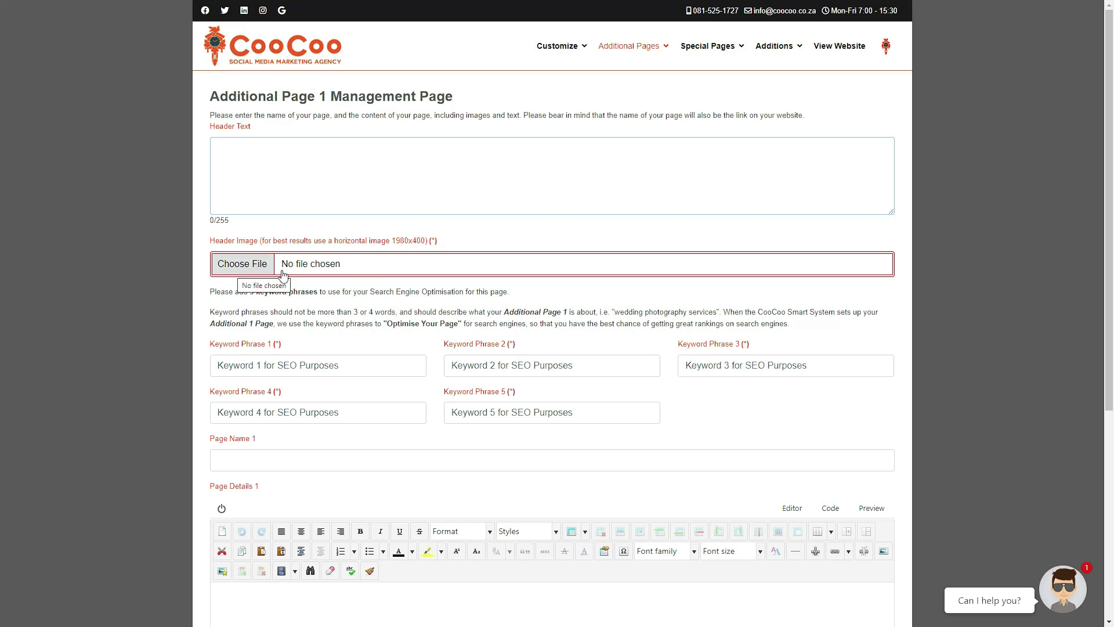
{"action": "double_click", "coordinate": [433, 241]}
{"action": "double_click", "coordinate": [277, 345]}
{"action": "double_click", "coordinate": [511, 344]}
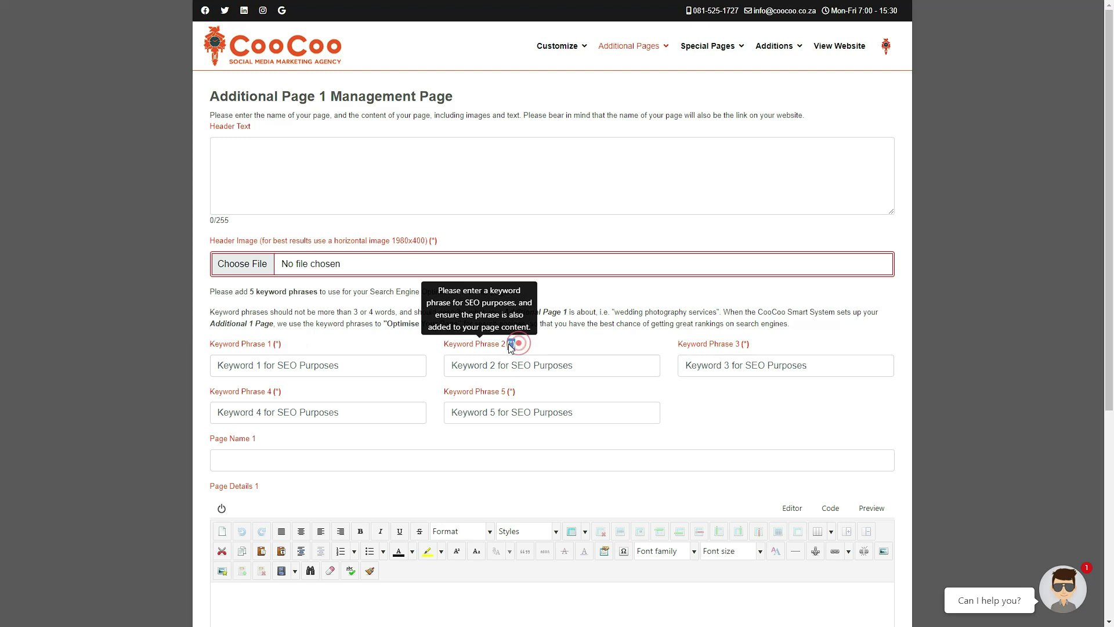
{"action": "double_click", "coordinate": [744, 344]}
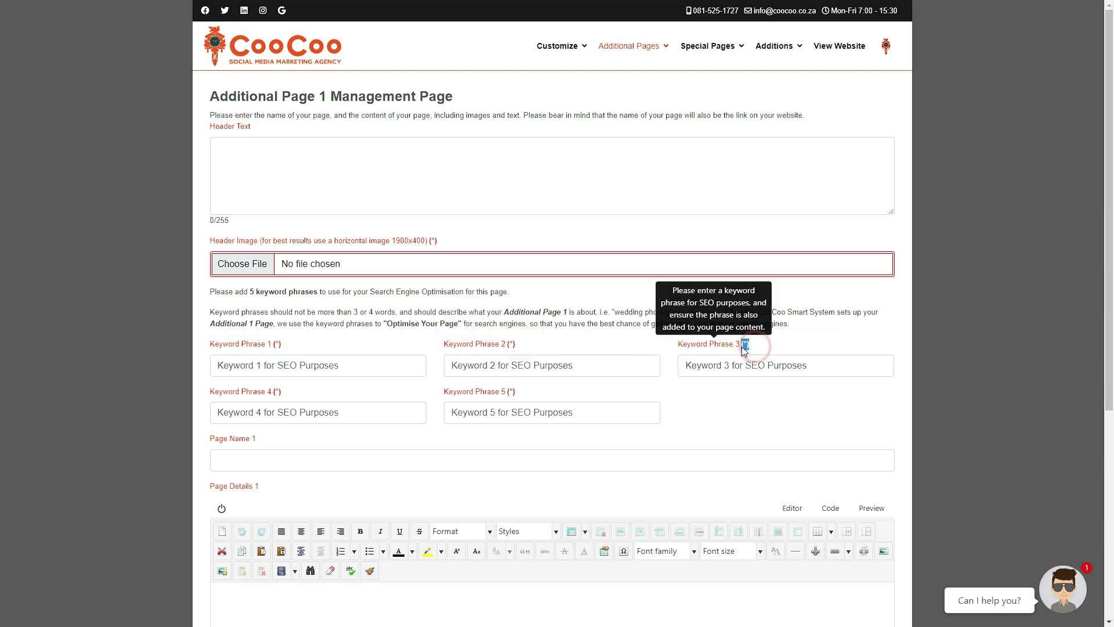
{"action": "double_click", "coordinate": [277, 392]}
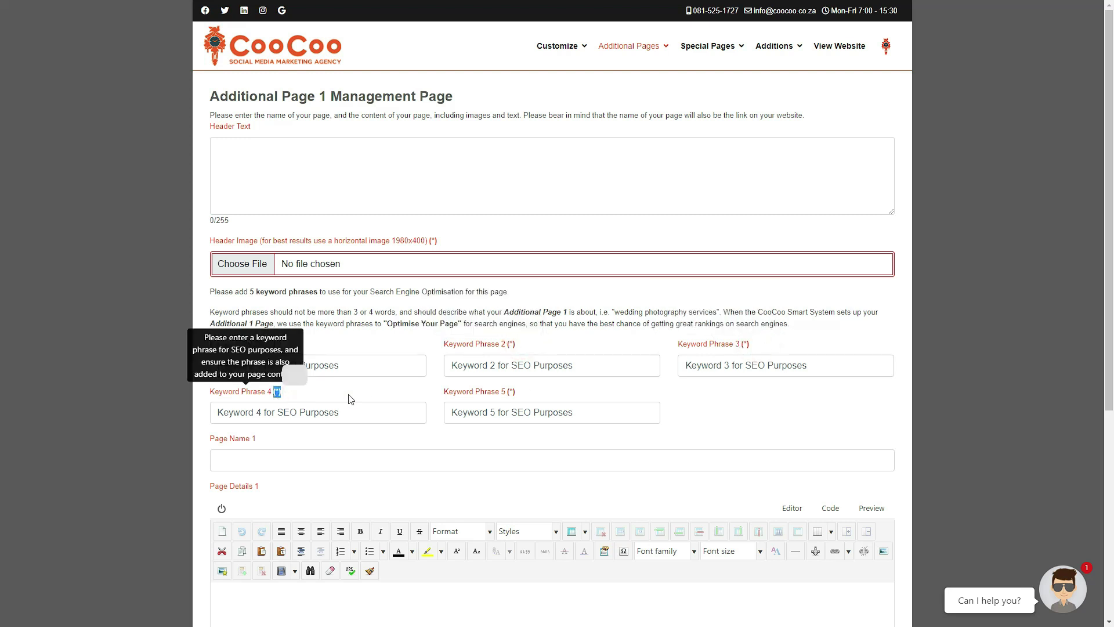
{"action": "double_click", "coordinate": [511, 392]}
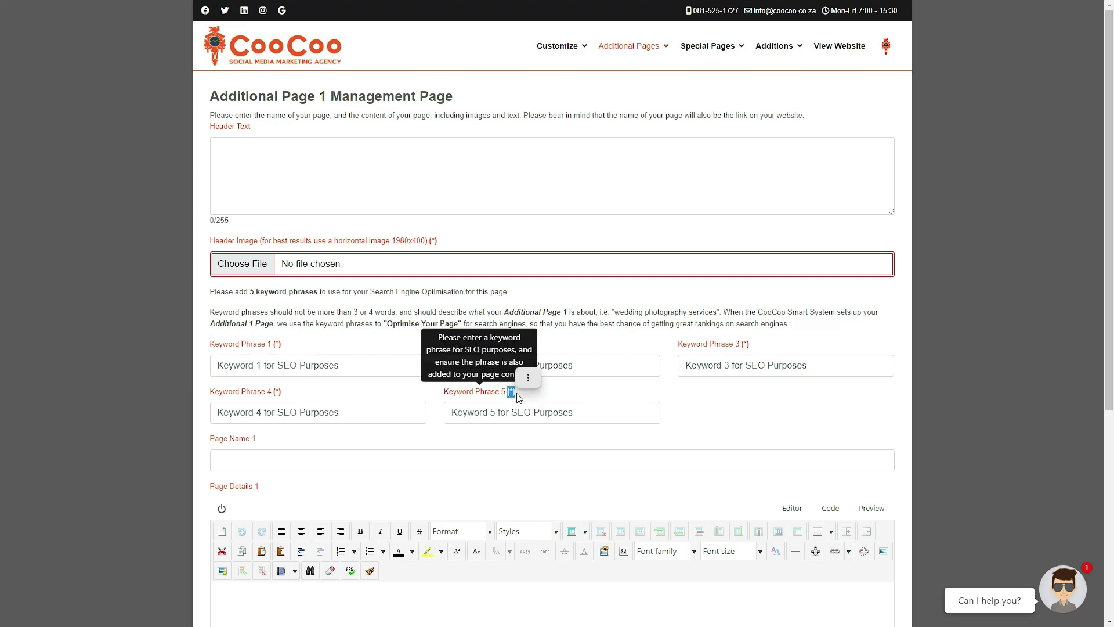
{"action": "scroll", "coordinate": [394, 400], "scroll_direction": "down", "scroll_amount": 2}
{"action": "left_click", "coordinate": [577, 312]}
- Enter 'Short and sweet..............' as the Page Name 1 for Additional Page 1
{"action": "mouse_move", "coordinate": [255, 318]}
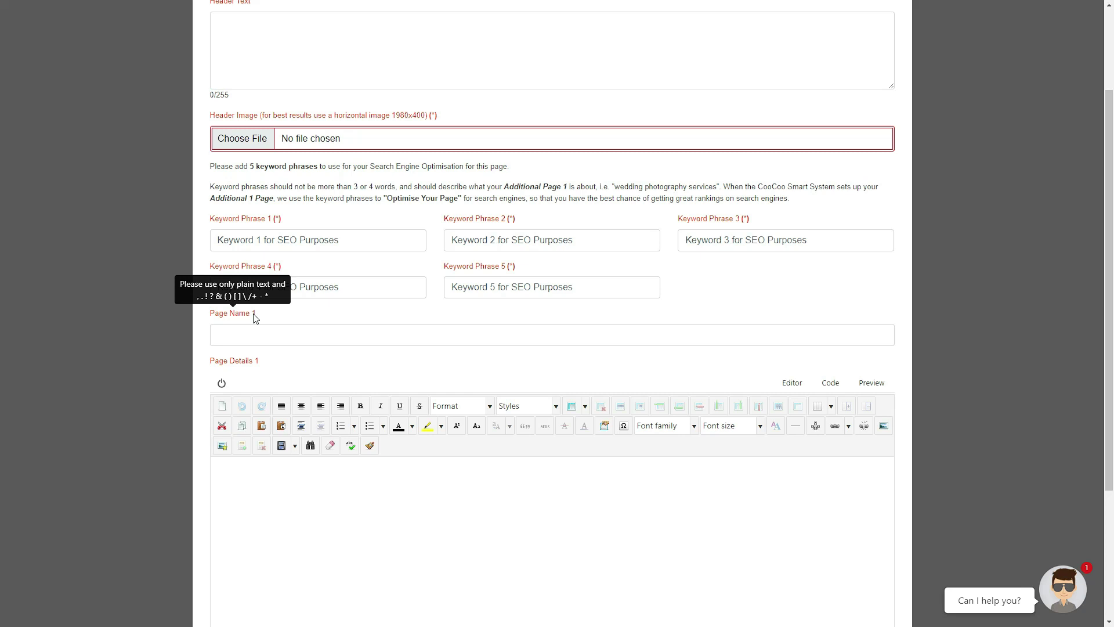
{"action": "left_click", "coordinate": [261, 335]}
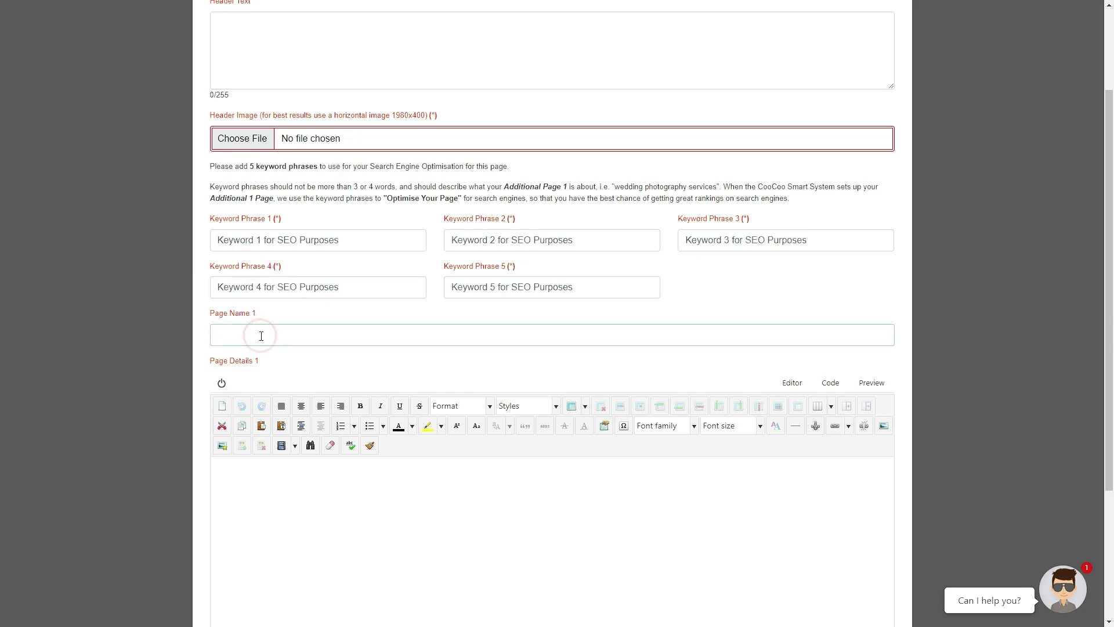
{"action": "type", "text": "Short and sweet..............."}
- Resize the Page Details editor narrower and taller, then restore it to full width
{"action": "left_click", "coordinate": [269, 486]}
{"action": "scroll", "coordinate": [285, 473], "scroll_direction": "down", "scroll_amount": 3}
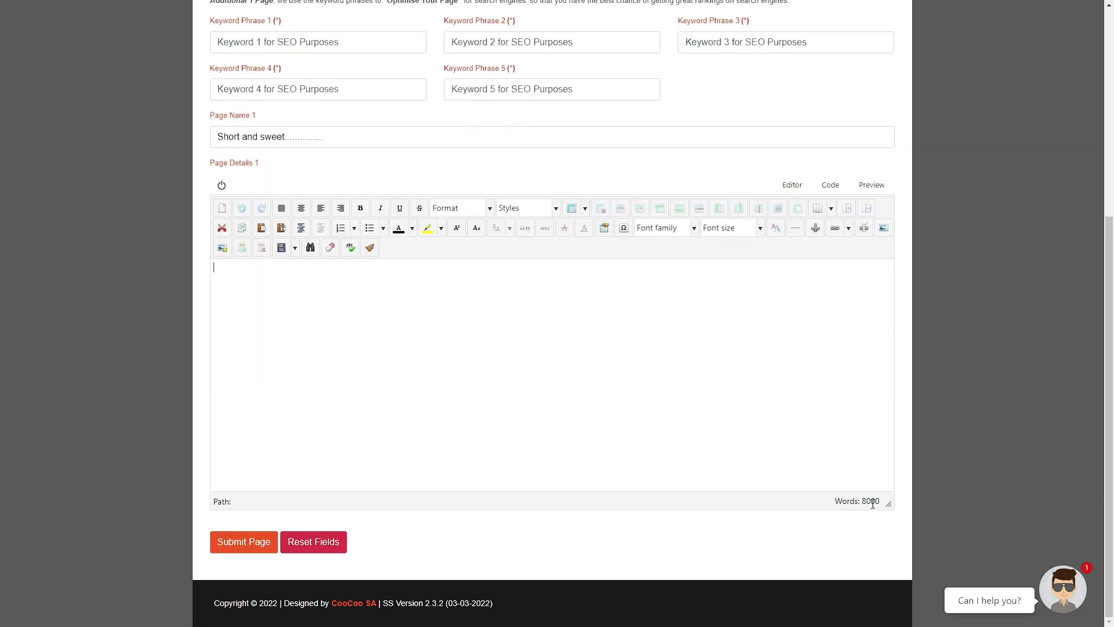
{"action": "left_click_drag", "start_coordinate": [888, 503], "coordinate": [855, 522]}
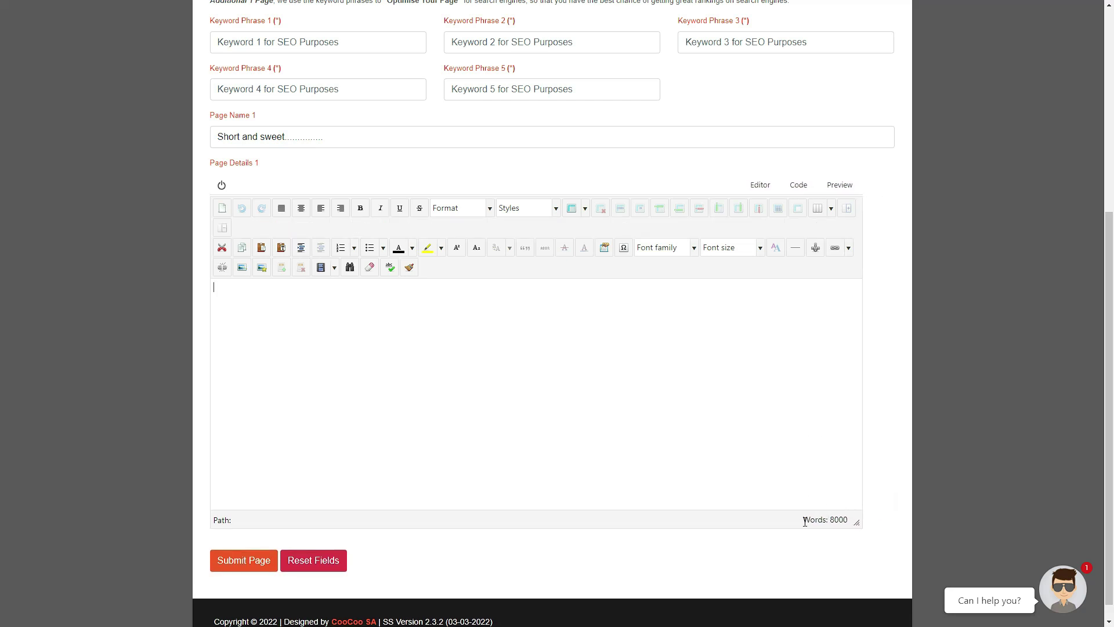
{"action": "left_click_drag", "start_coordinate": [805, 520], "coordinate": [851, 524]}
{"action": "scroll", "coordinate": [558, 395], "scroll_direction": "up", "scroll_amount": 2}
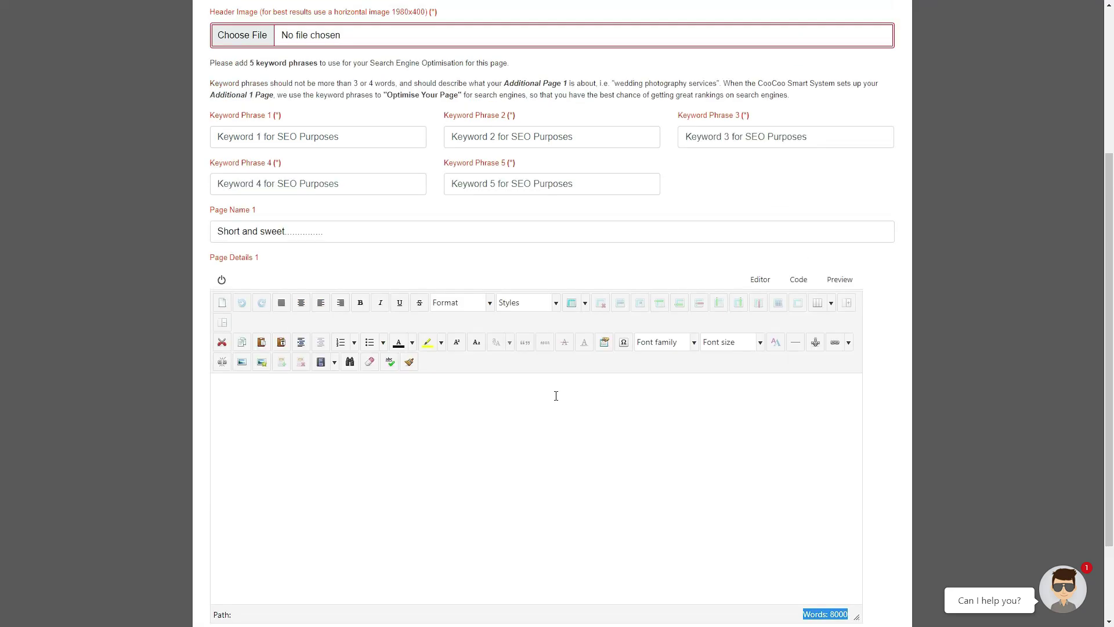
{"action": "scroll", "coordinate": [556, 395], "scroll_direction": "up", "scroll_amount": 4}
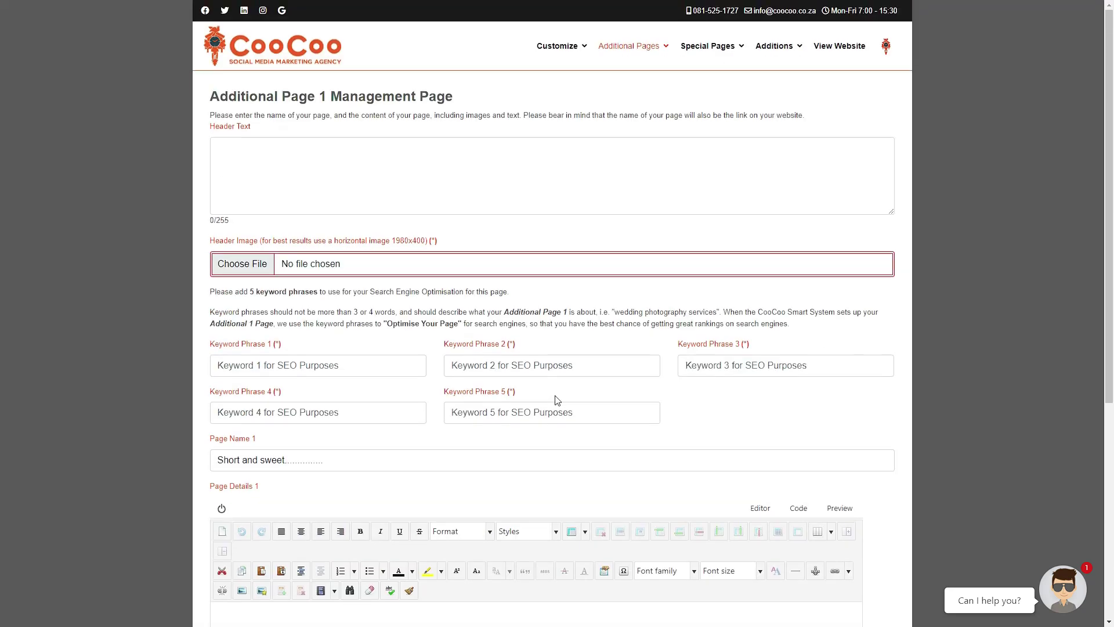
{"action": "scroll", "coordinate": [556, 399], "scroll_direction": "down", "scroll_amount": 6}
{"action": "left_click", "coordinate": [555, 396]}
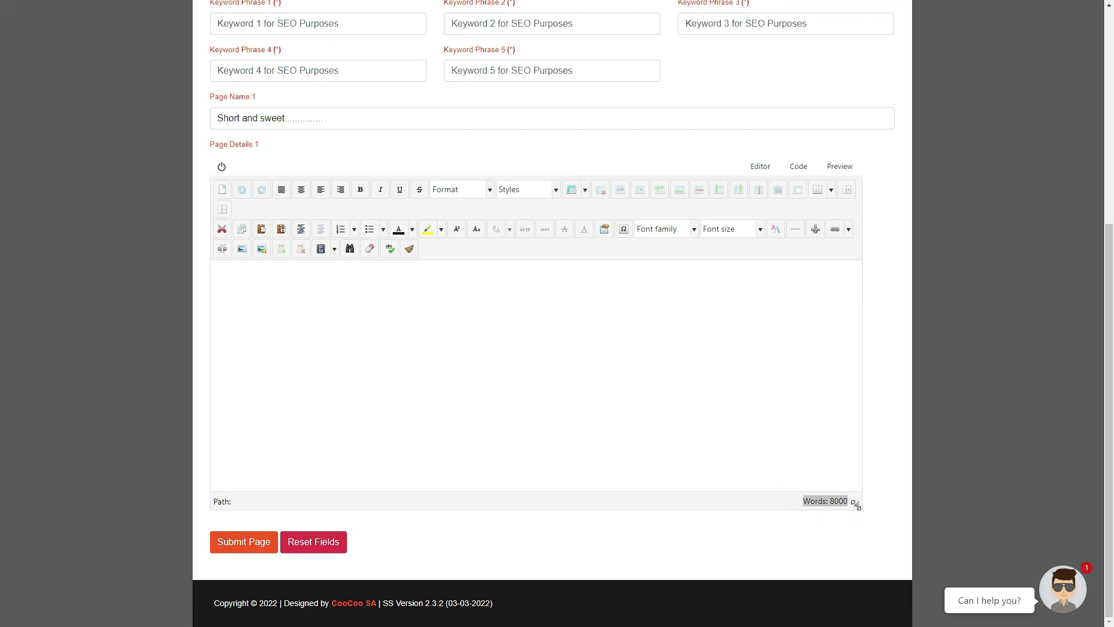
{"action": "left_click_drag", "start_coordinate": [855, 504], "coordinate": [888, 503]}
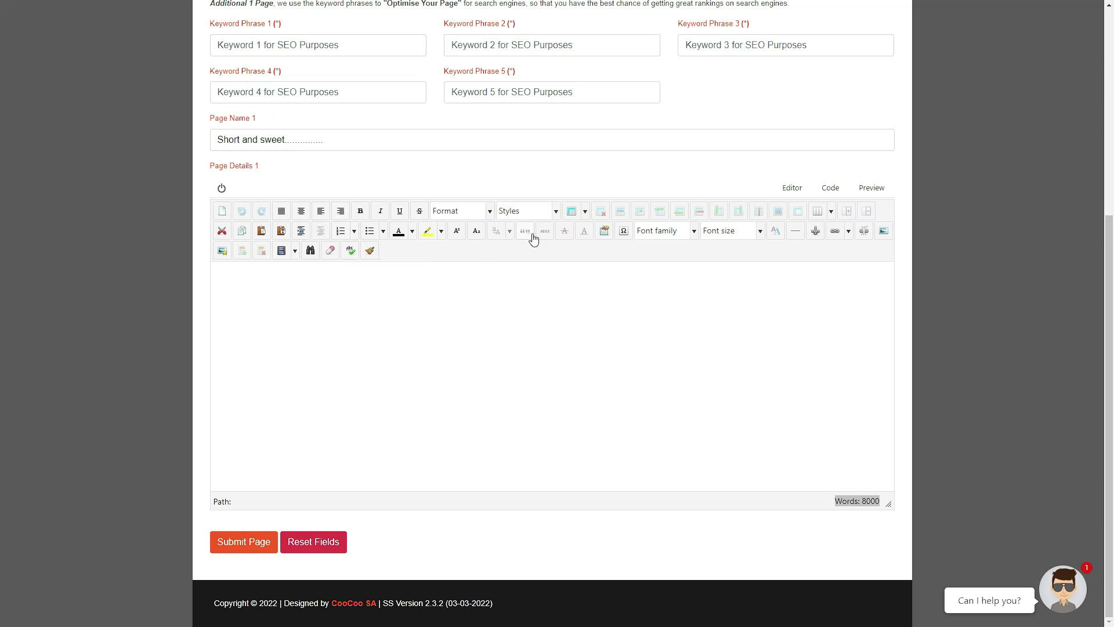
- Browse the Styles, Format, Font family and Font size lists in the Page Details editor without changing anything
{"action": "left_click", "coordinate": [555, 211]}
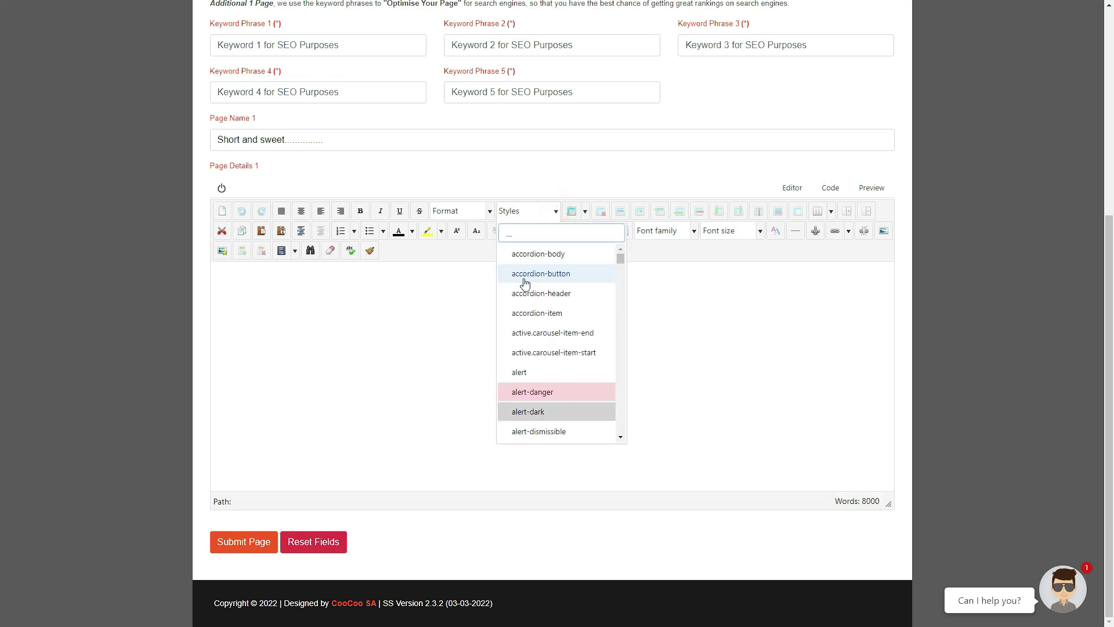
{"action": "left_click", "coordinate": [490, 211]}
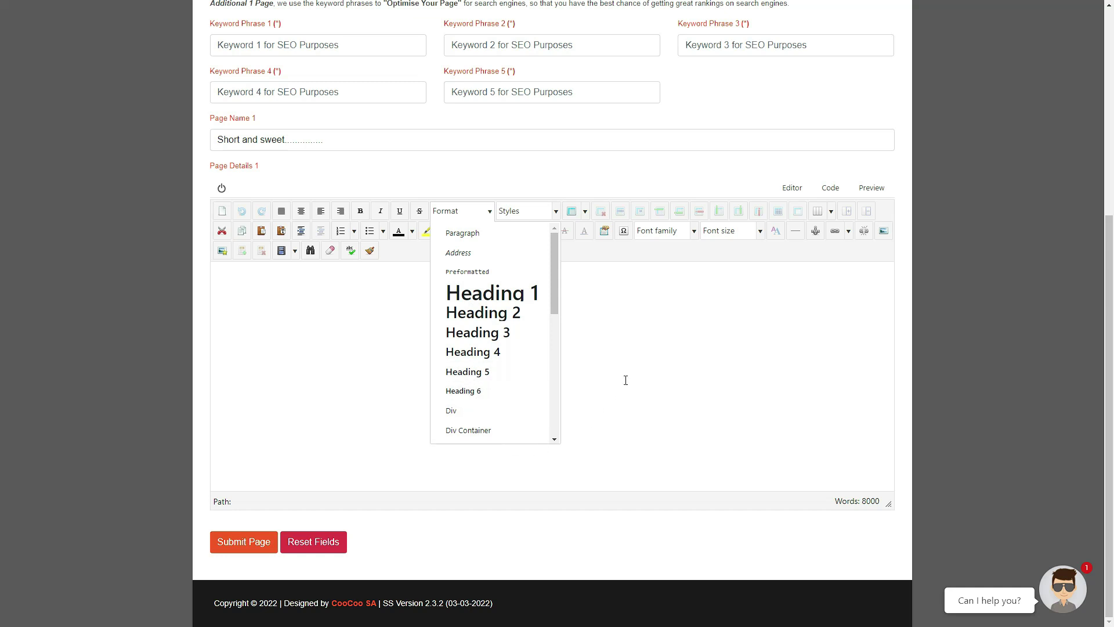
{"action": "left_click", "coordinate": [645, 342]}
{"action": "left_click", "coordinate": [693, 231]}
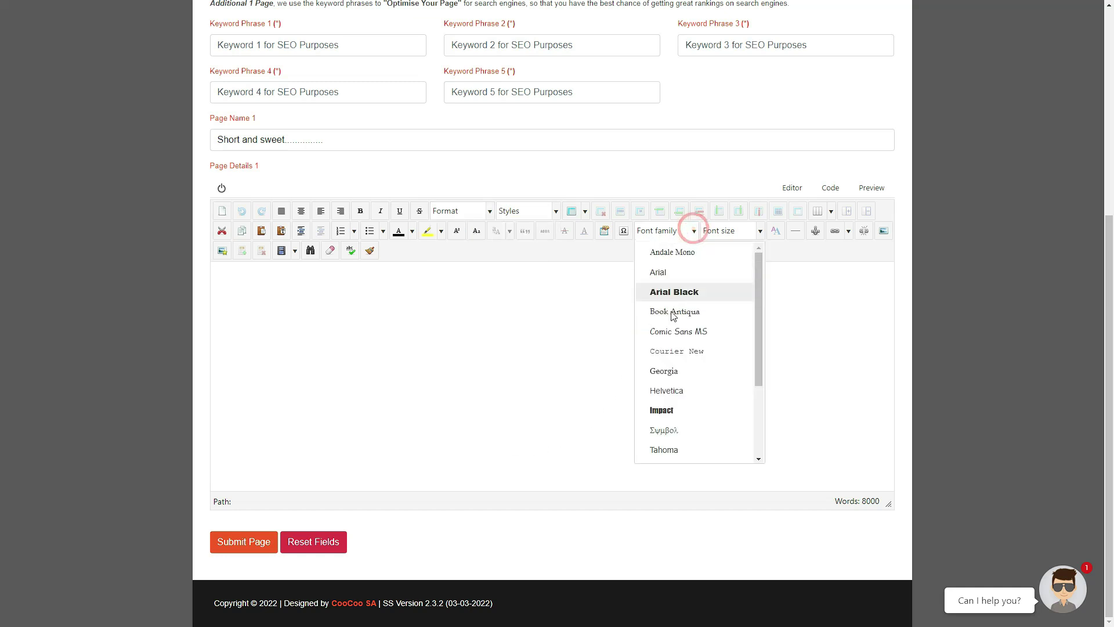
{"action": "left_click", "coordinate": [789, 396]}
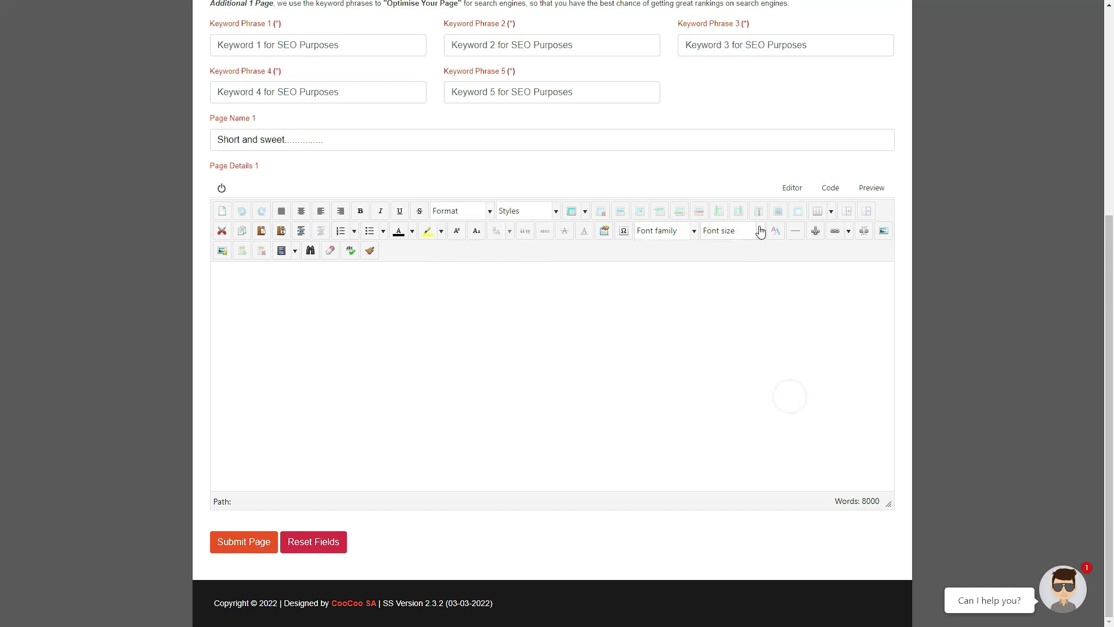
{"action": "left_click", "coordinate": [760, 231]}
{"action": "left_click", "coordinate": [512, 383]}
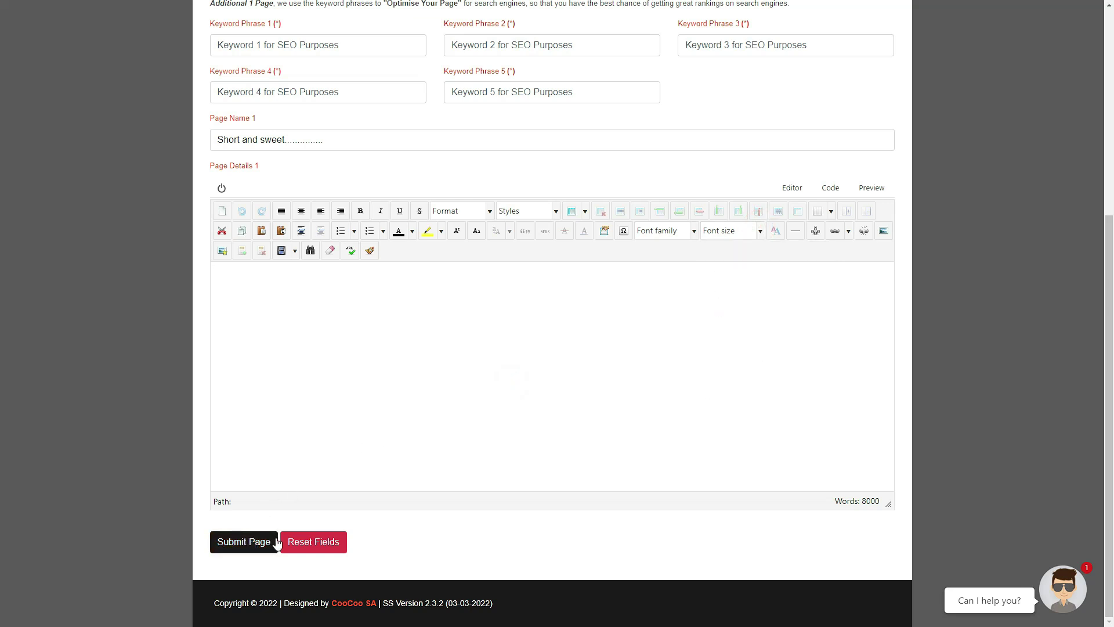
- Go to Additional Pages > Publish/Unpublish Pages
{"action": "scroll", "coordinate": [540, 438], "scroll_direction": "up", "scroll_amount": 5}
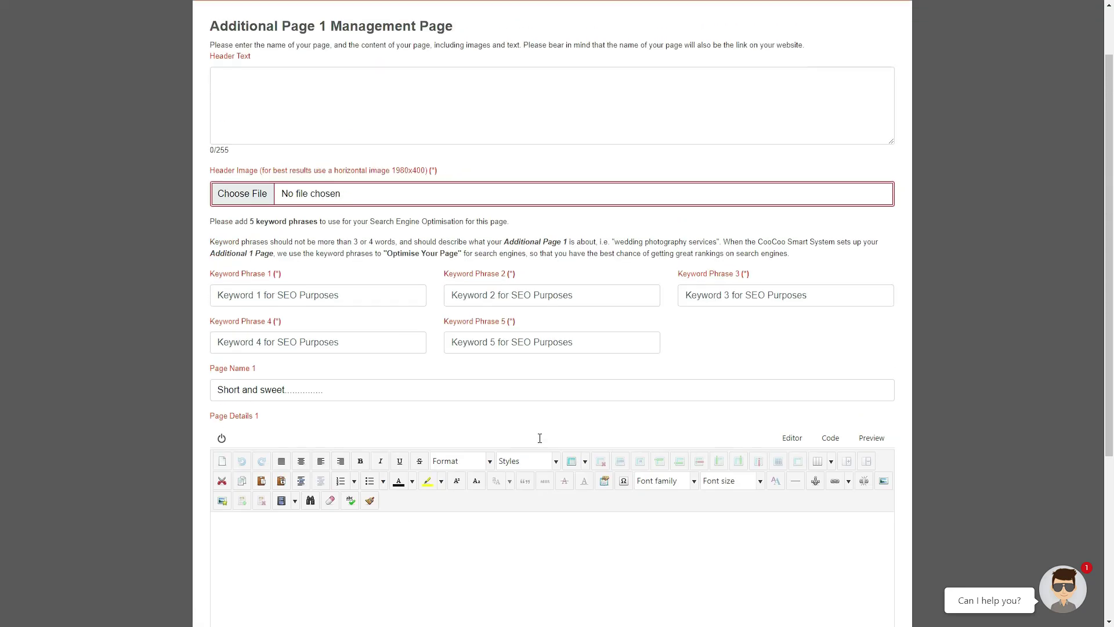
{"action": "mouse_move", "coordinate": [622, 48]}
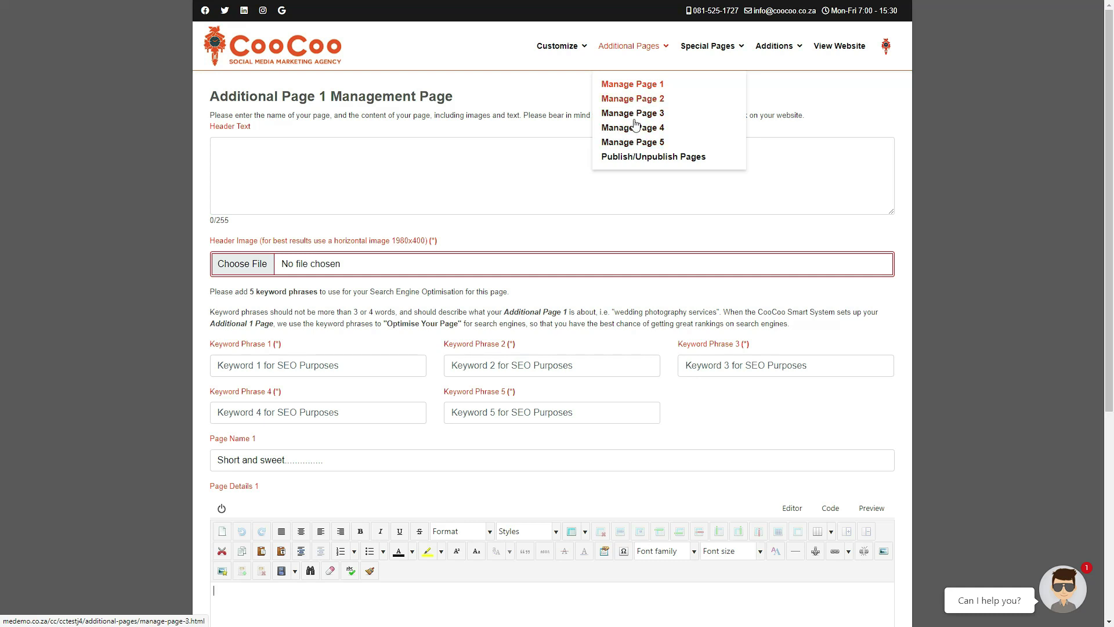
{"action": "left_click", "coordinate": [638, 158]}
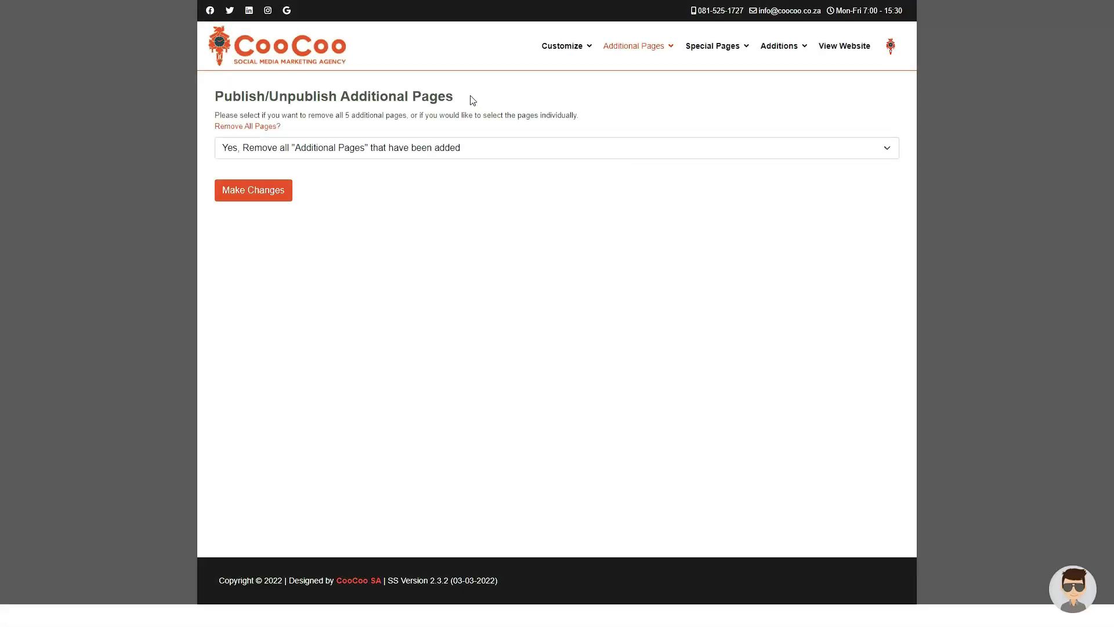
- Set Remove All Pages? to 'No, I will select the pages I want unpublished'
{"action": "mouse_move", "coordinate": [473, 100]}
{"action": "left_mouse_down"}
{"action": "mouse_move", "coordinate": [214, 95]}
{"action": "mouse_move", "coordinate": [472, 87]}
{"action": "left_mouse_up"}
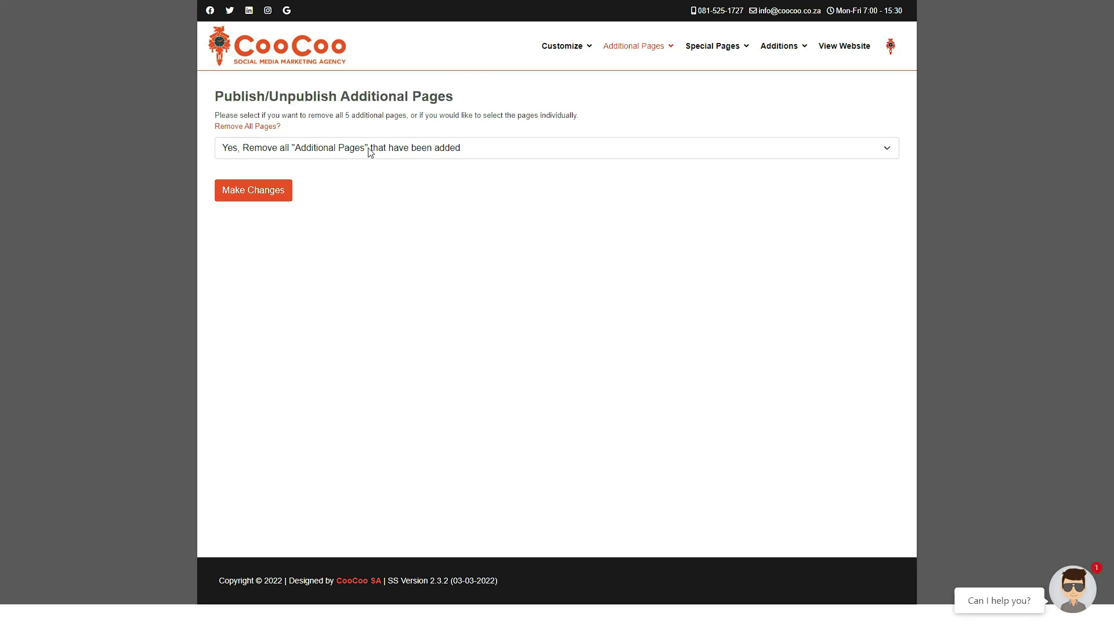
{"action": "mouse_move", "coordinate": [252, 133]}
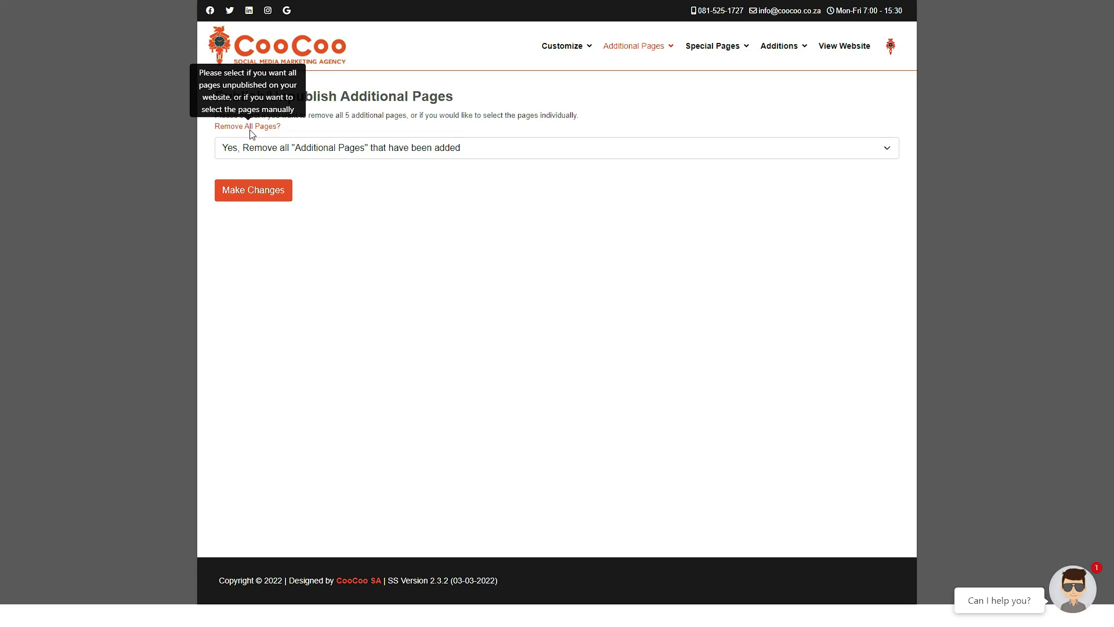
{"action": "left_click", "coordinate": [273, 148]}
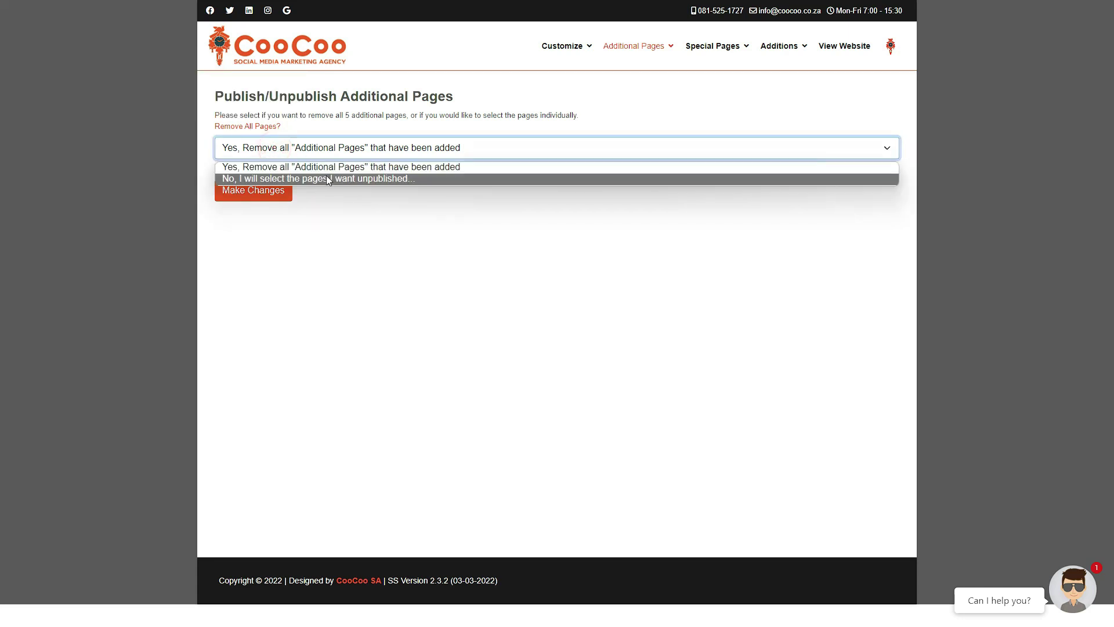
{"action": "left_click", "coordinate": [327, 179]}
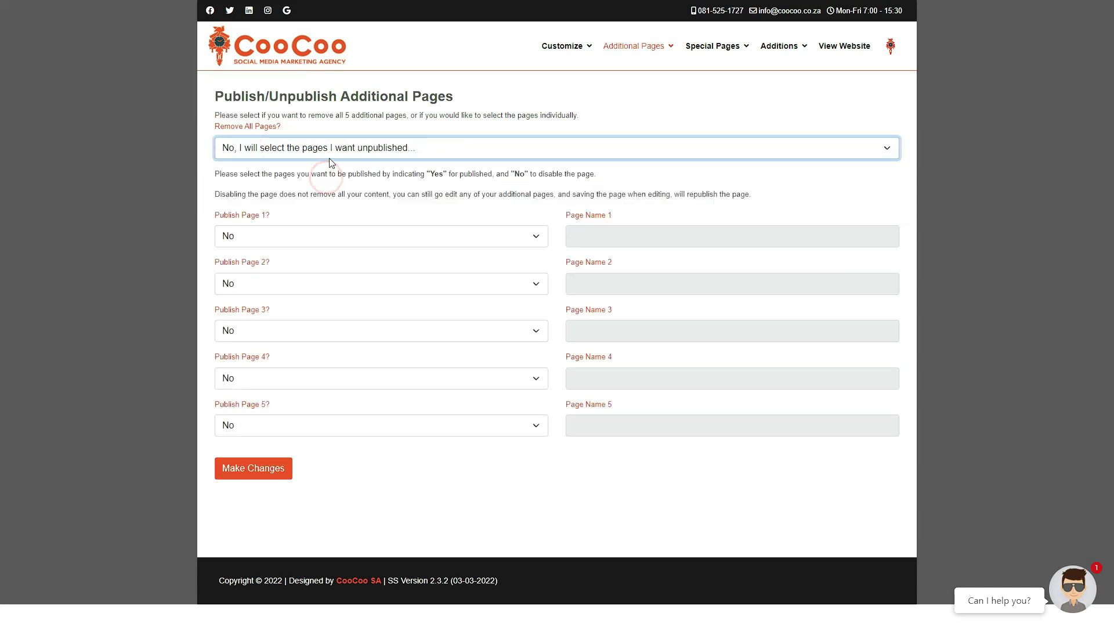
{"action": "left_click", "coordinate": [329, 157]}
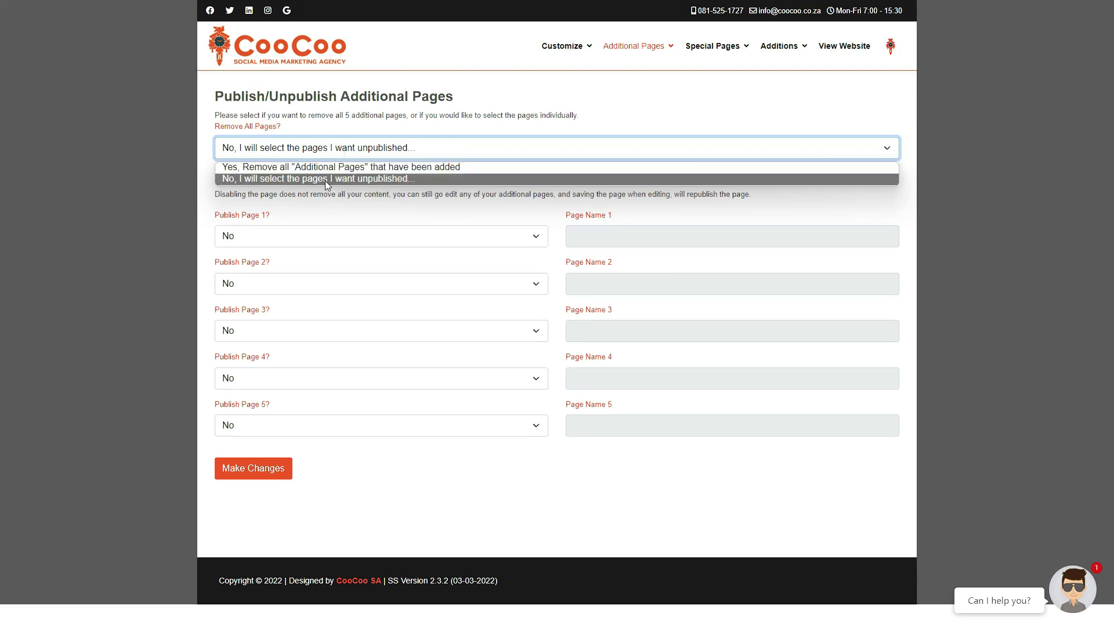
{"action": "left_click", "coordinate": [596, 479]}
- Review the page name fields and the Publish Page 3 setting, leaving it at No
{"action": "mouse_move", "coordinate": [605, 219]}
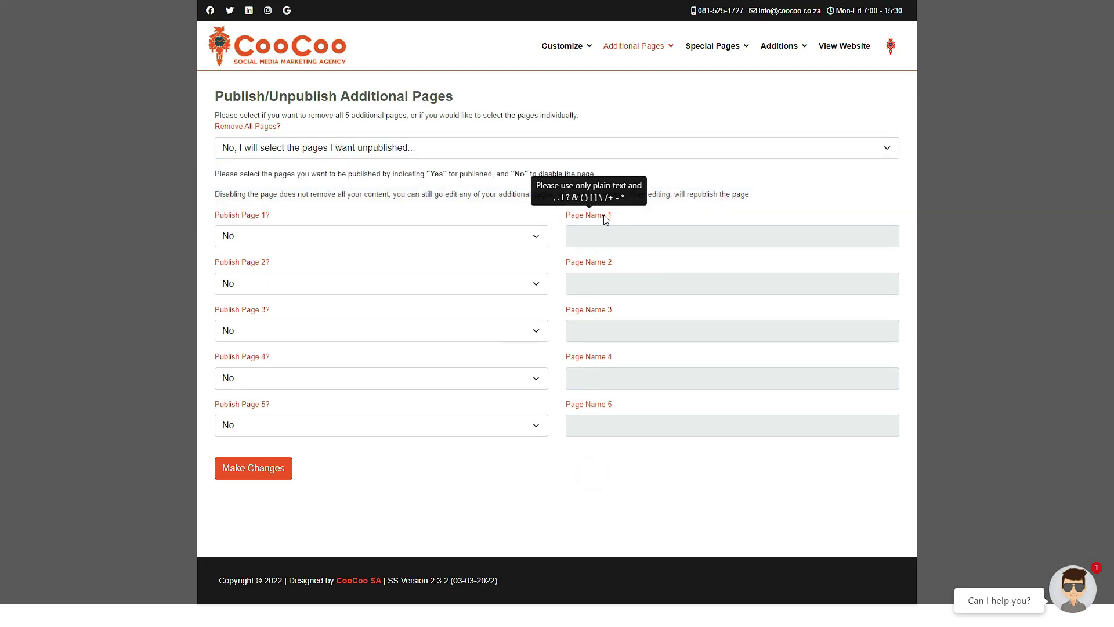
{"action": "left_click", "coordinate": [614, 237]}
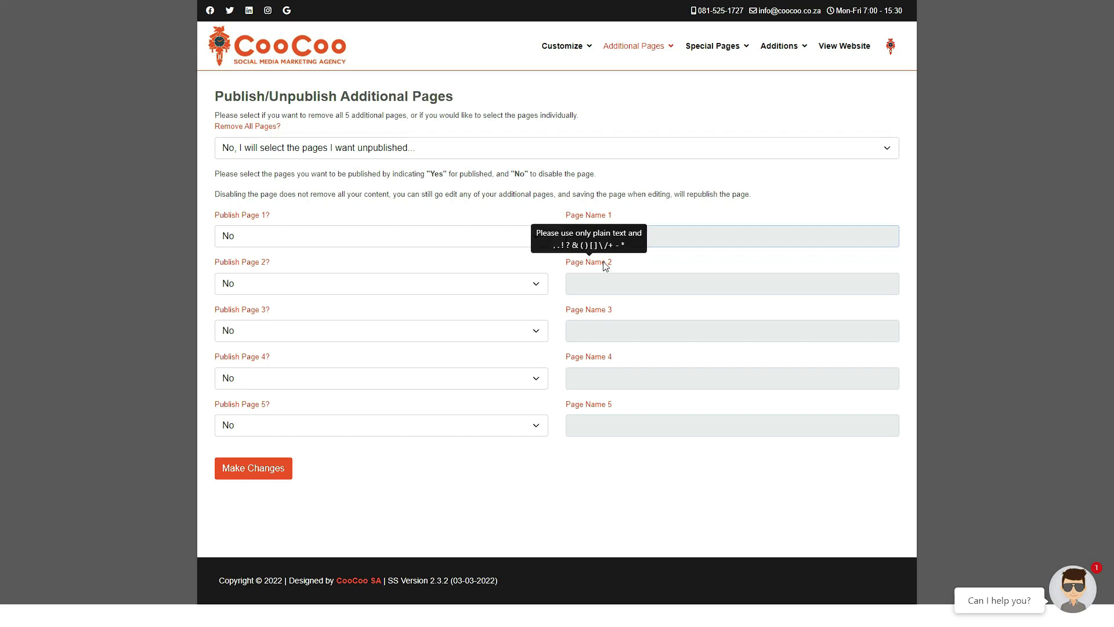
{"action": "left_click", "coordinate": [610, 282]}
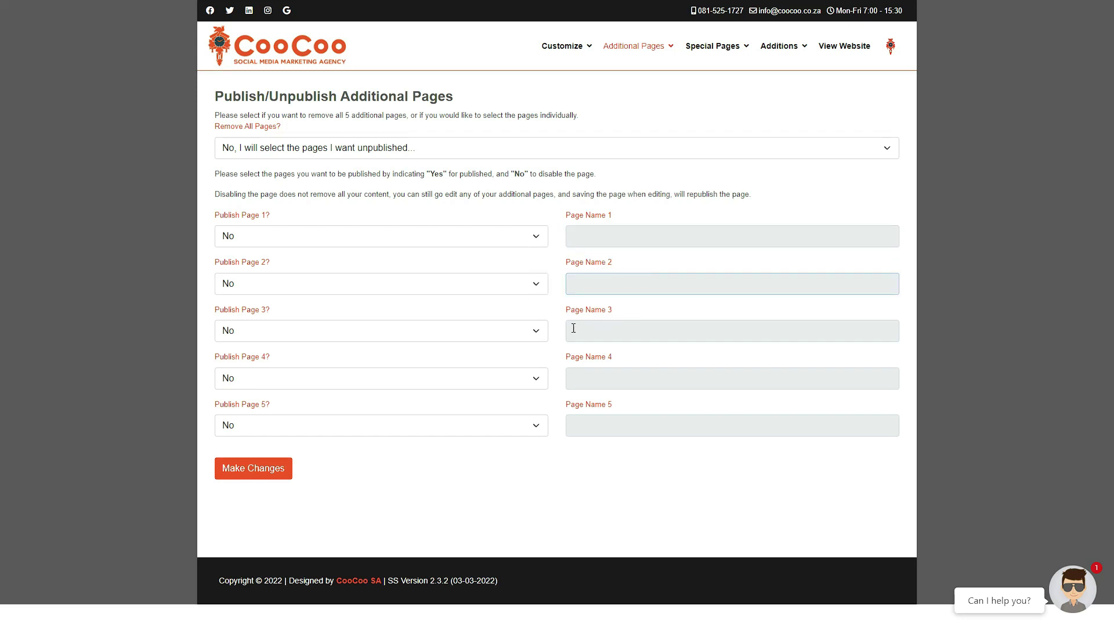
{"action": "left_click", "coordinate": [433, 335]}
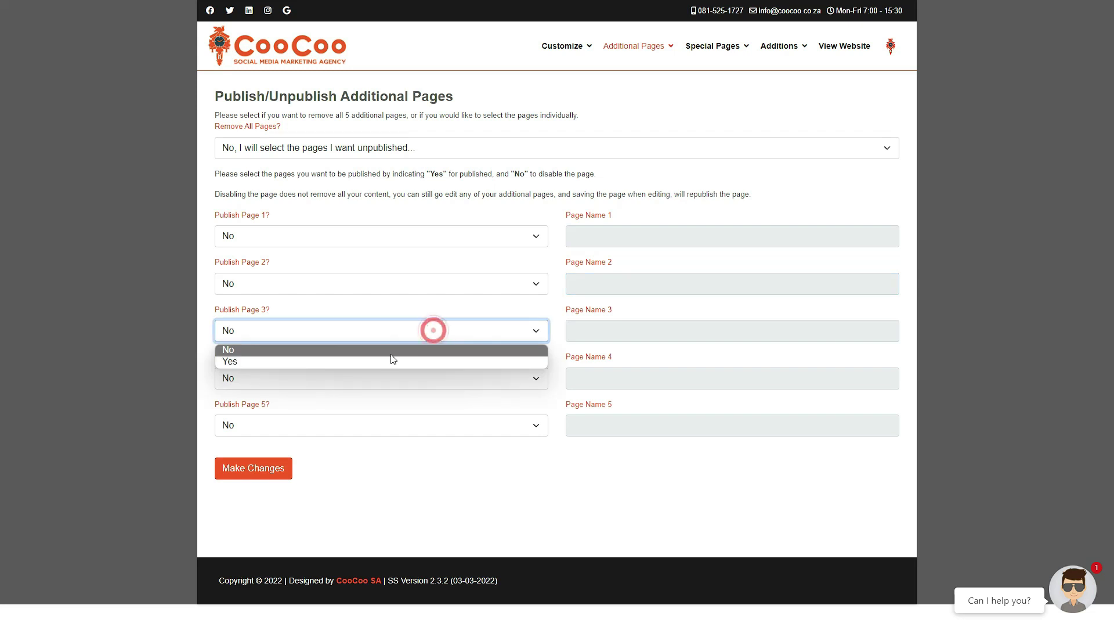
{"action": "left_click", "coordinate": [486, 308]}
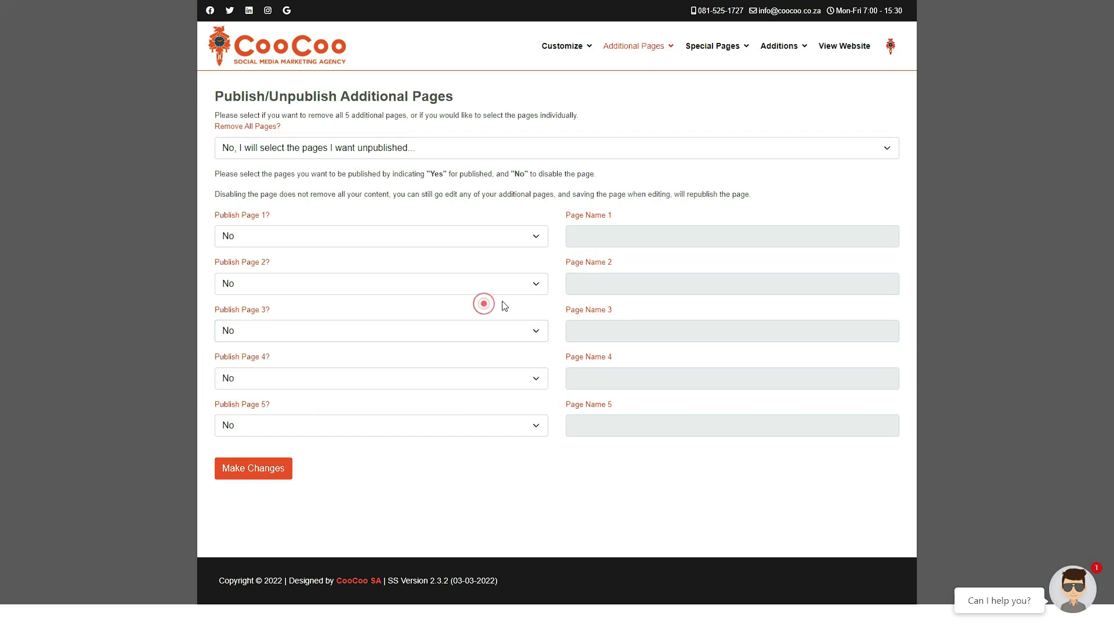